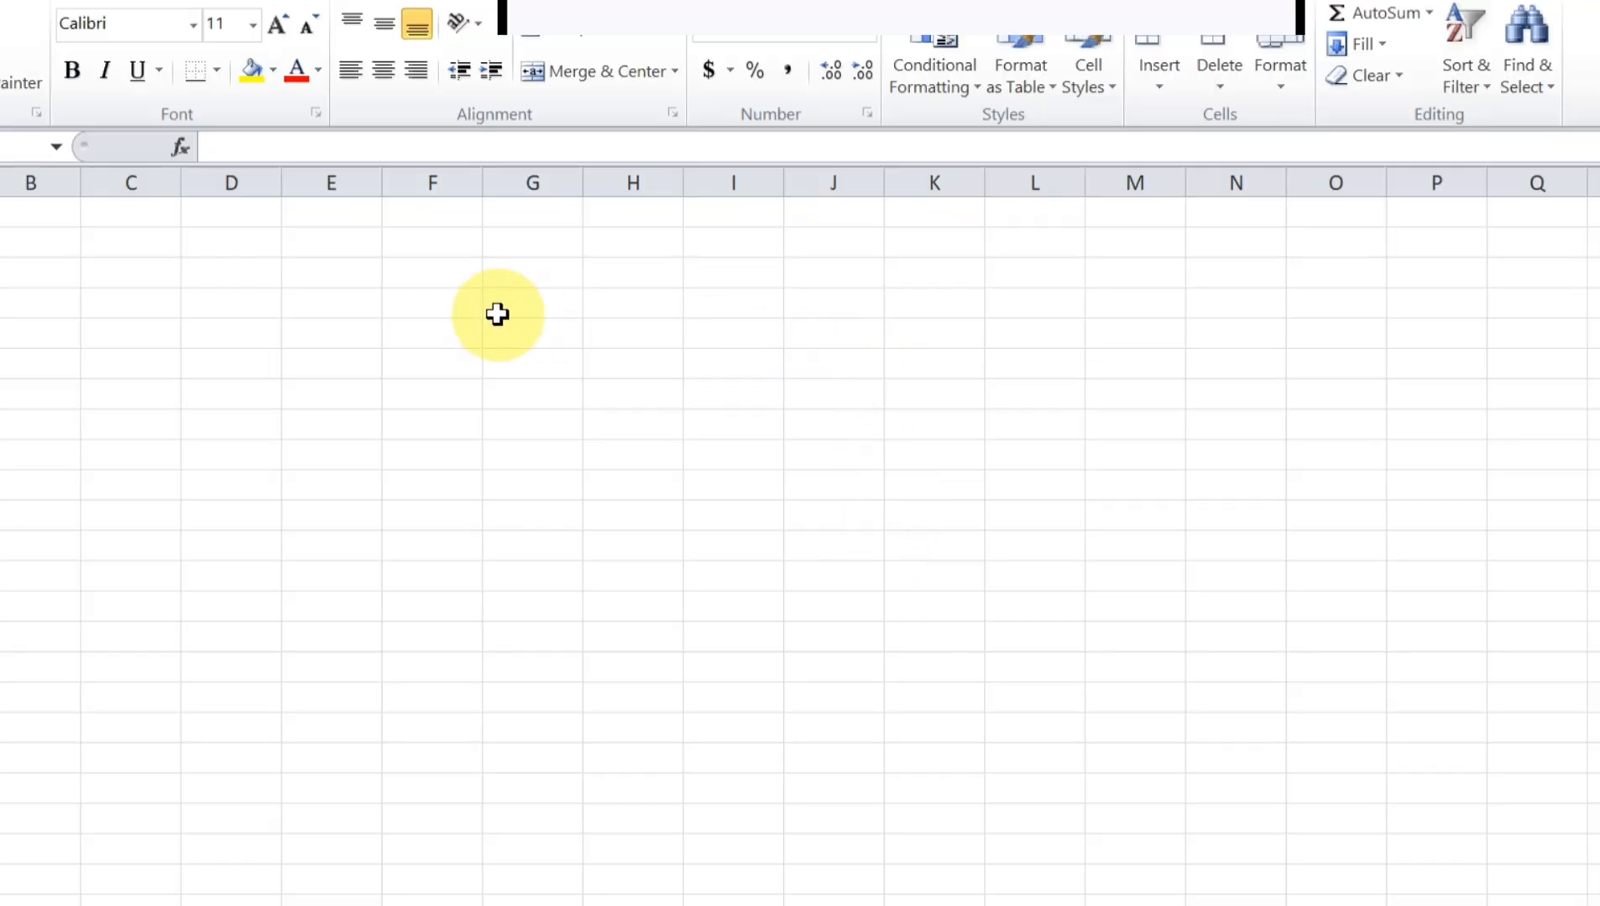
Enter the sample text GHGHHJFJJJFF in cell B2.
left_click(39, 250)
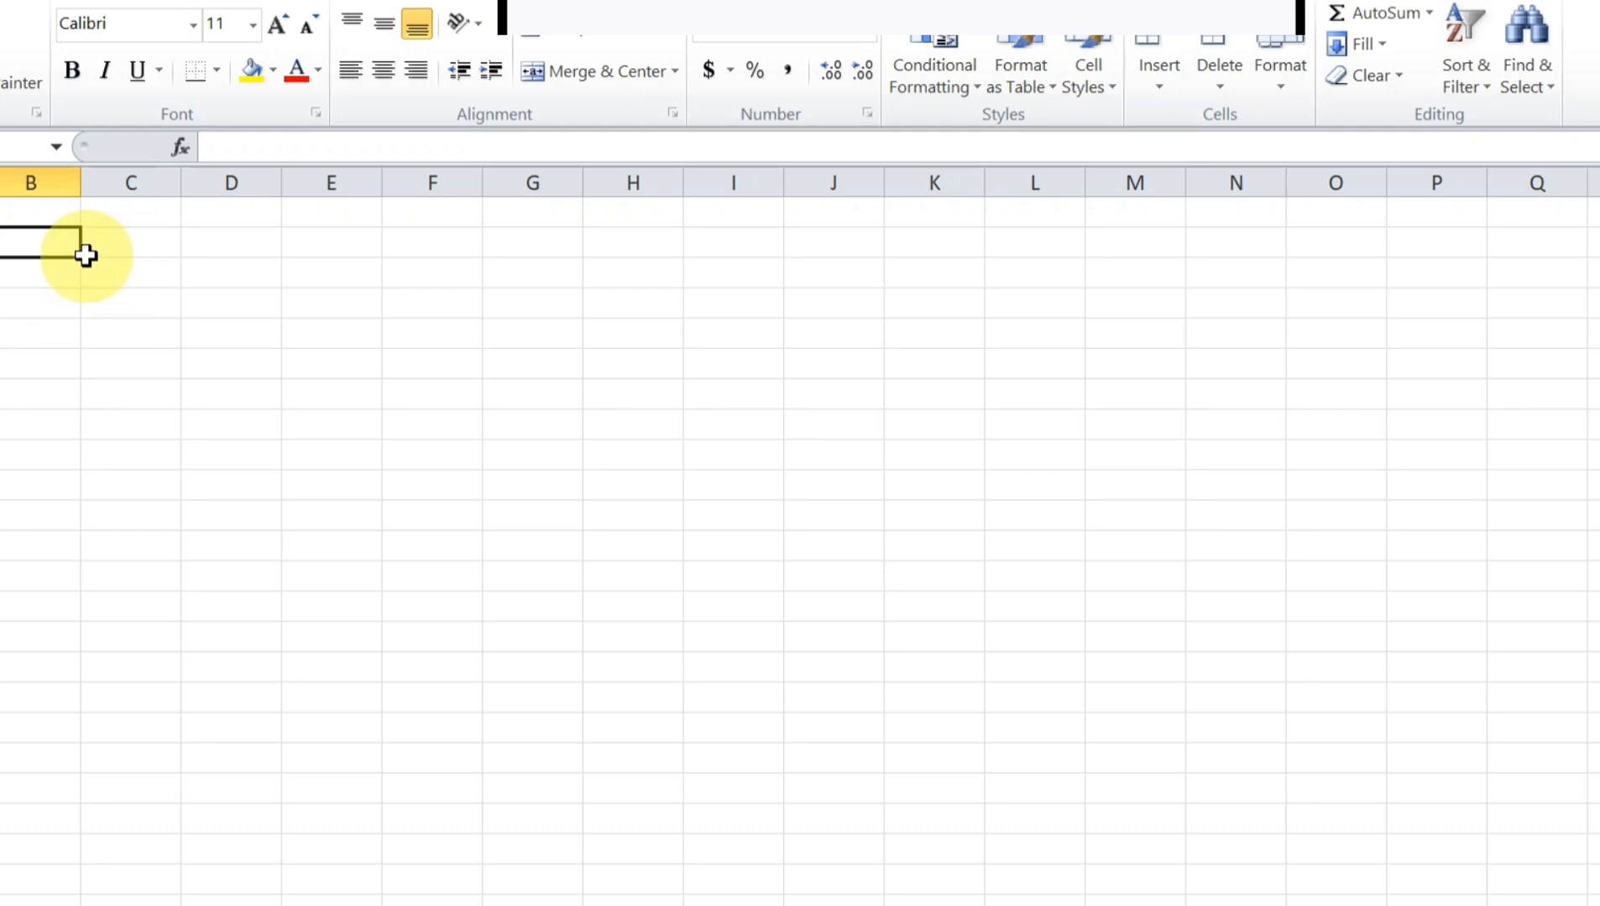
type("GHGHHJFJJJFF")
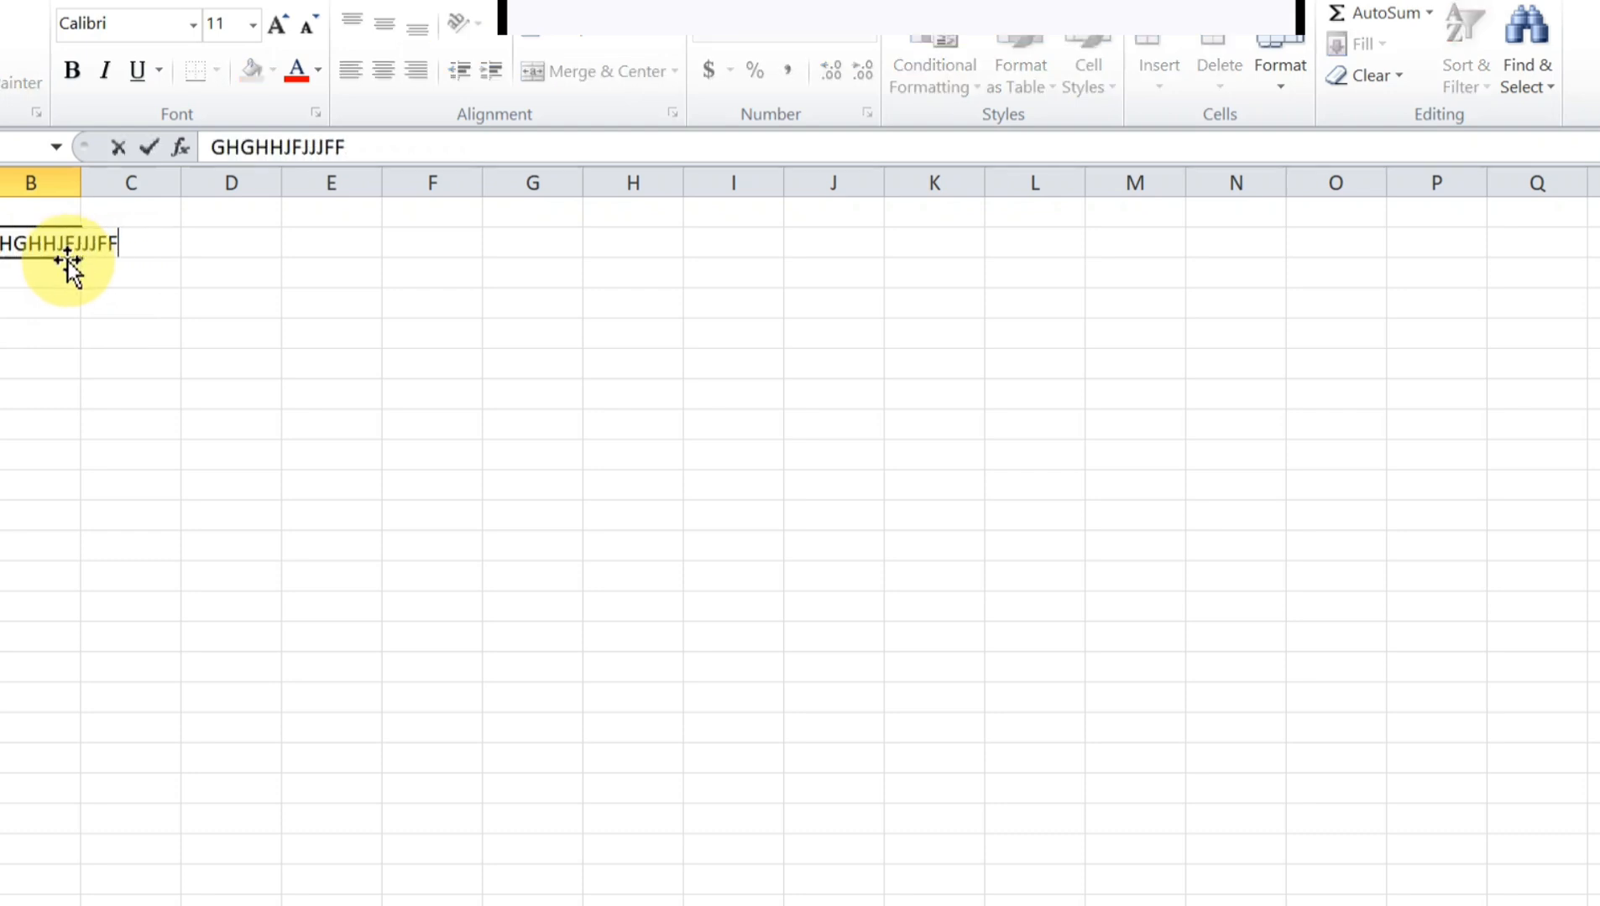
left_click(64, 298)
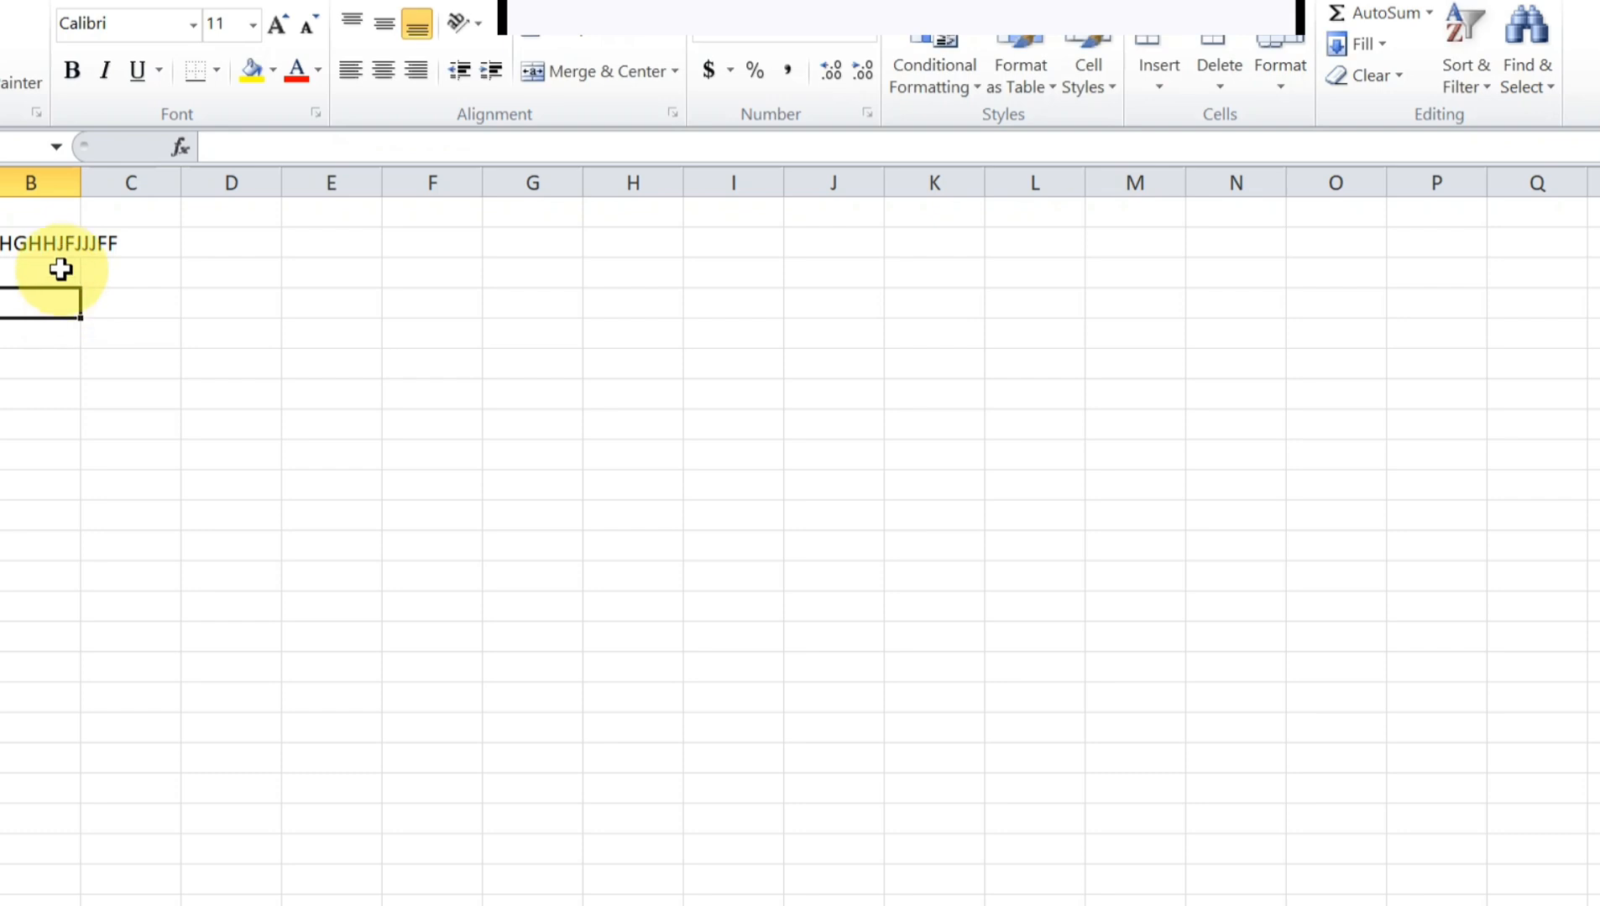
Clear the sample text from cell B2.
left_click(52, 250)
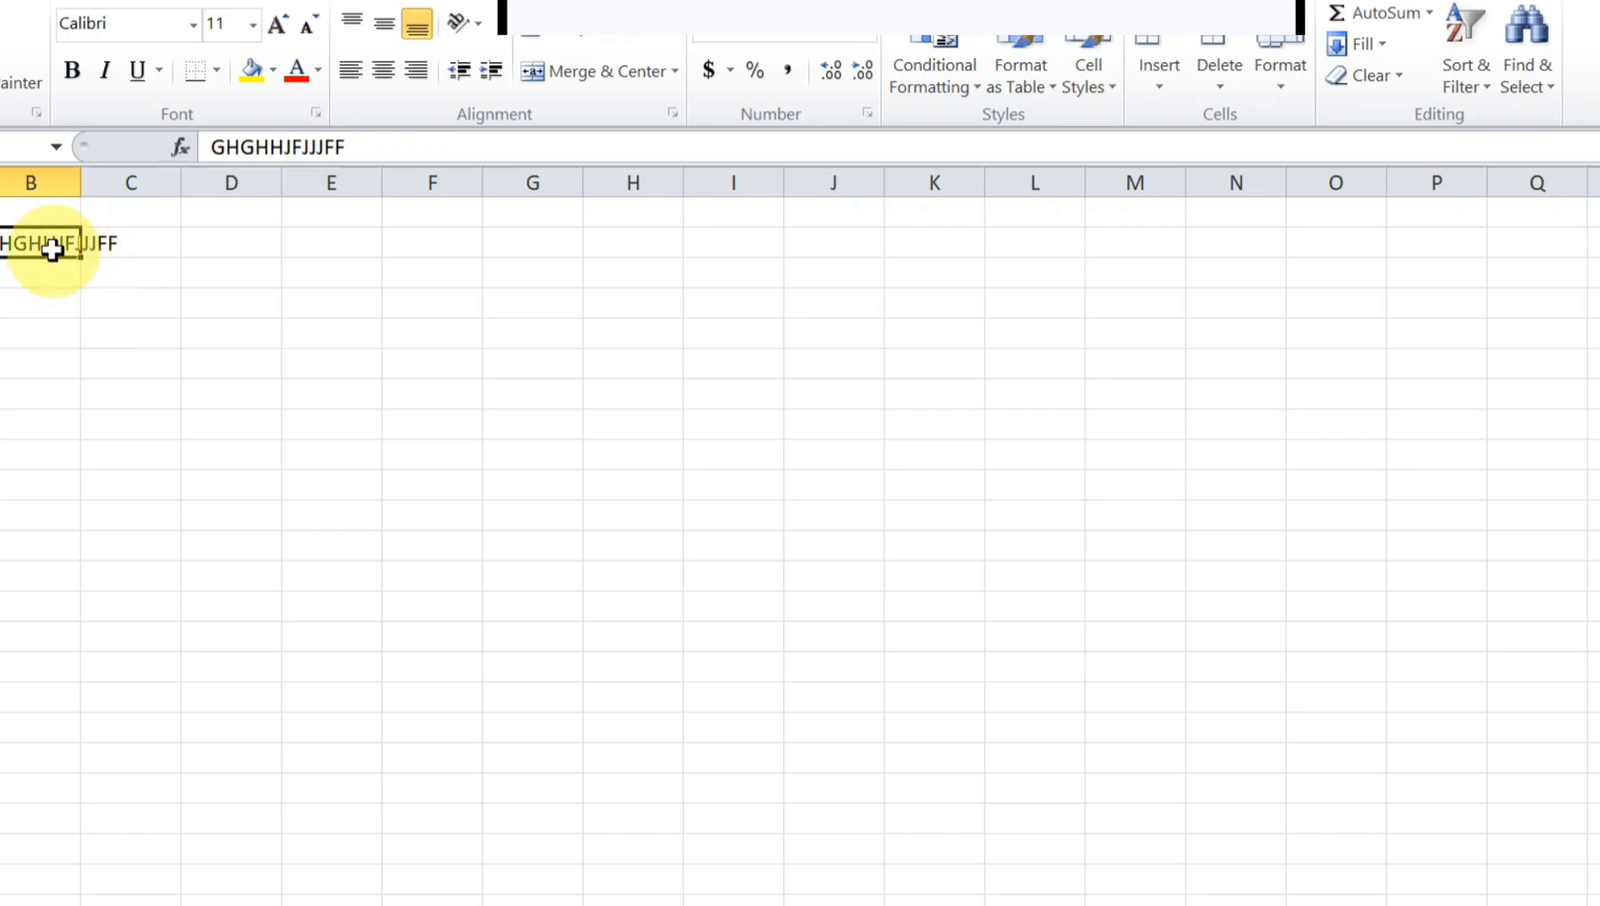
key("BackSpace")
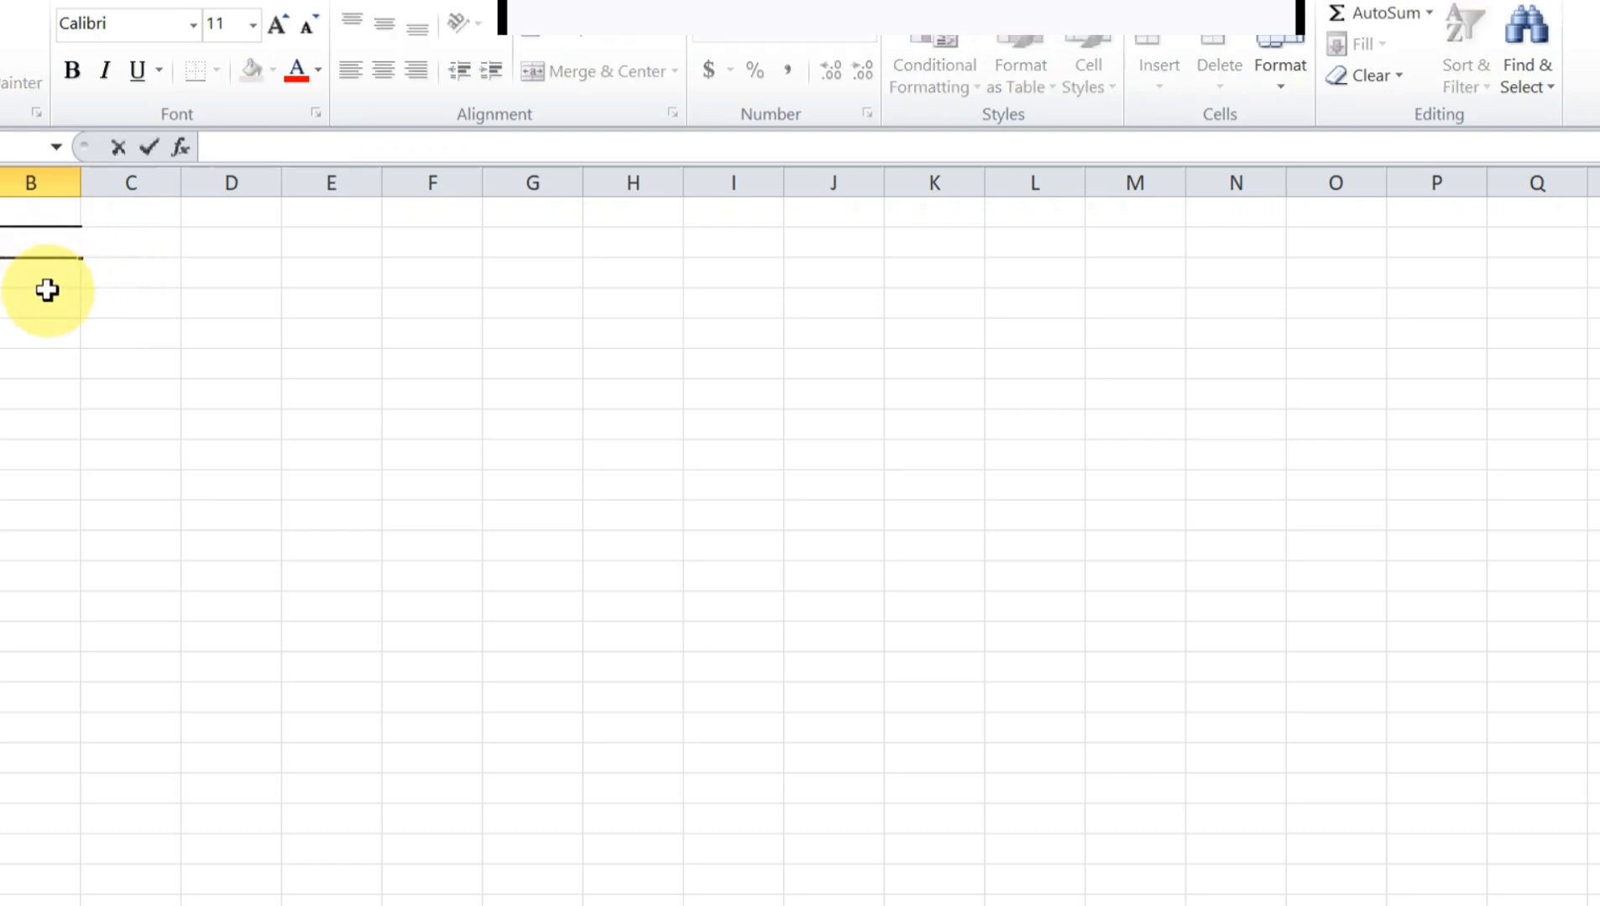
key("Return")
key("Return")
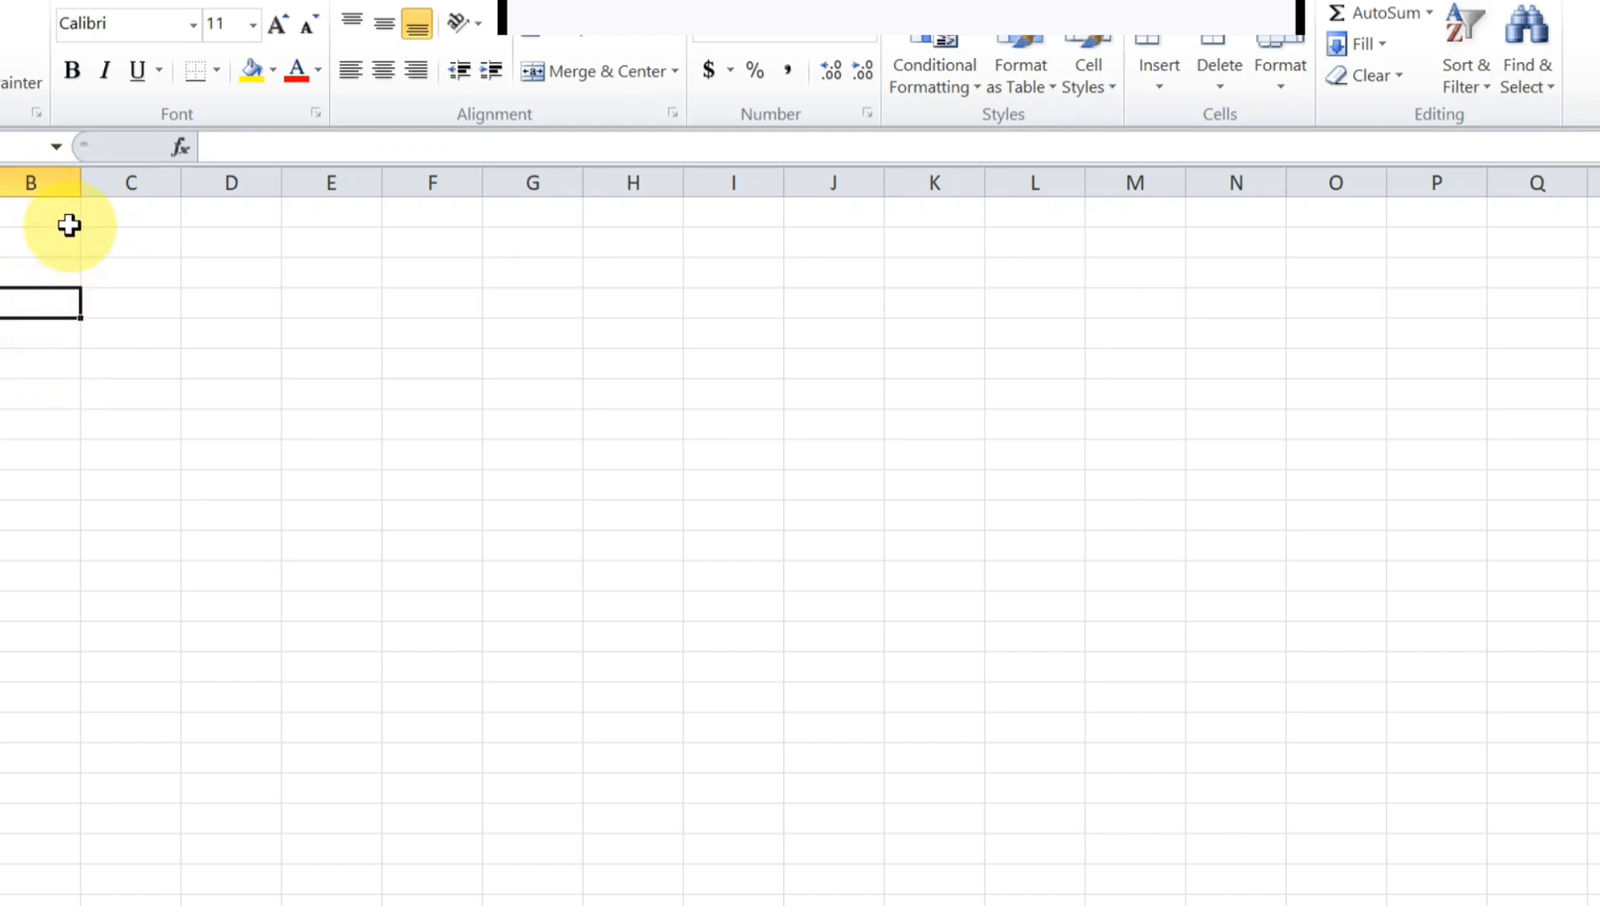
Widen column B to a width of about 22.00.
left_click(60, 184)
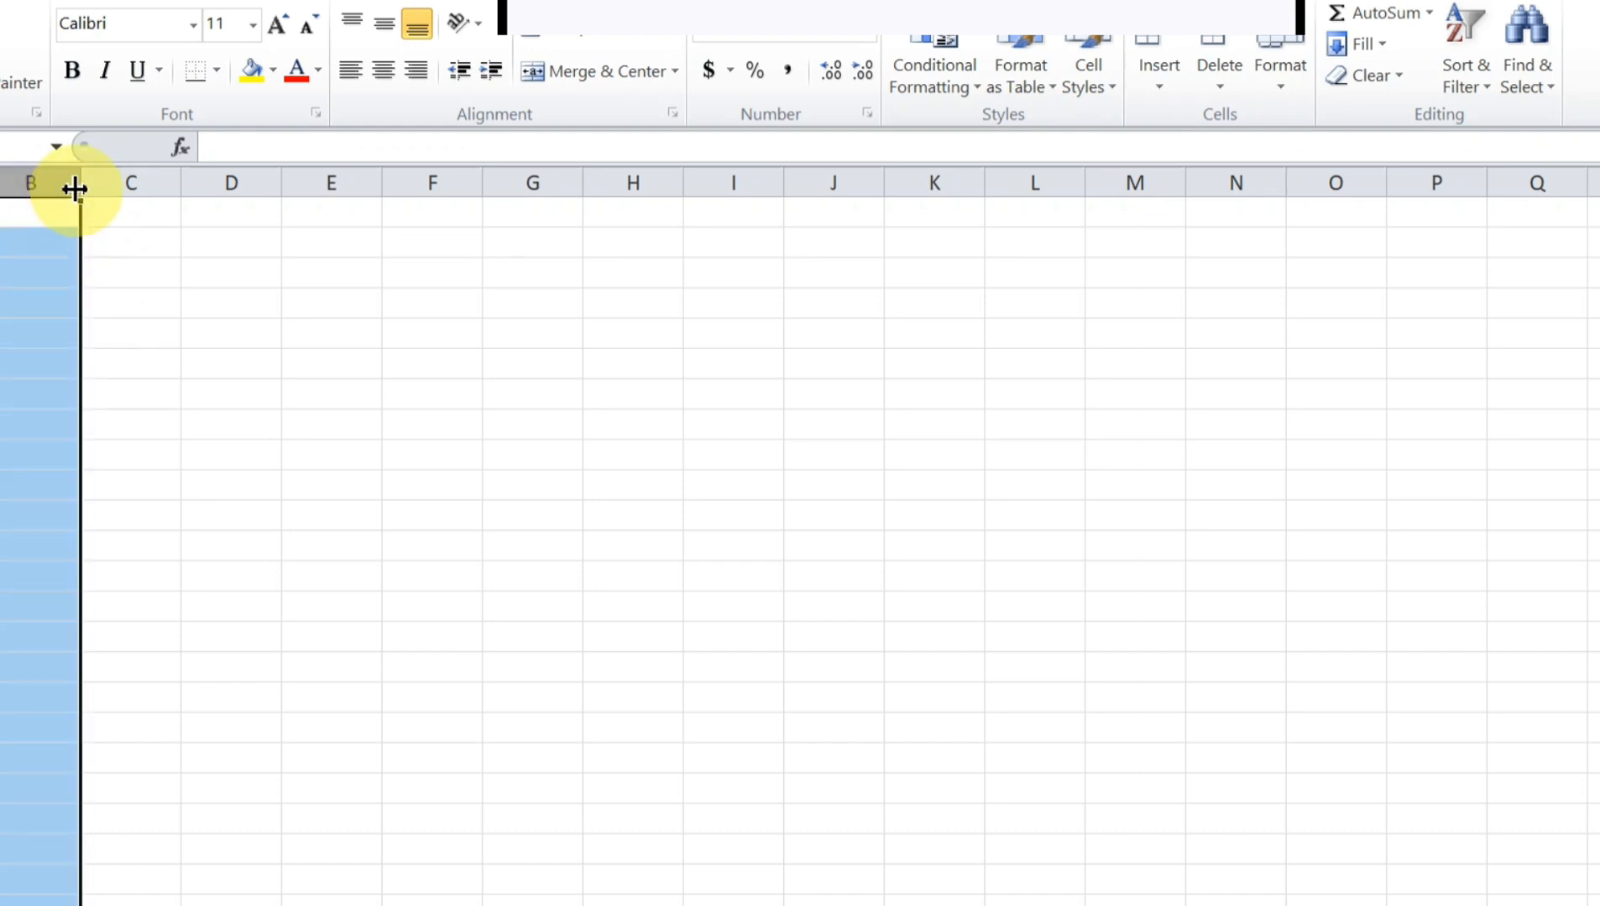
left_click(54, 241)
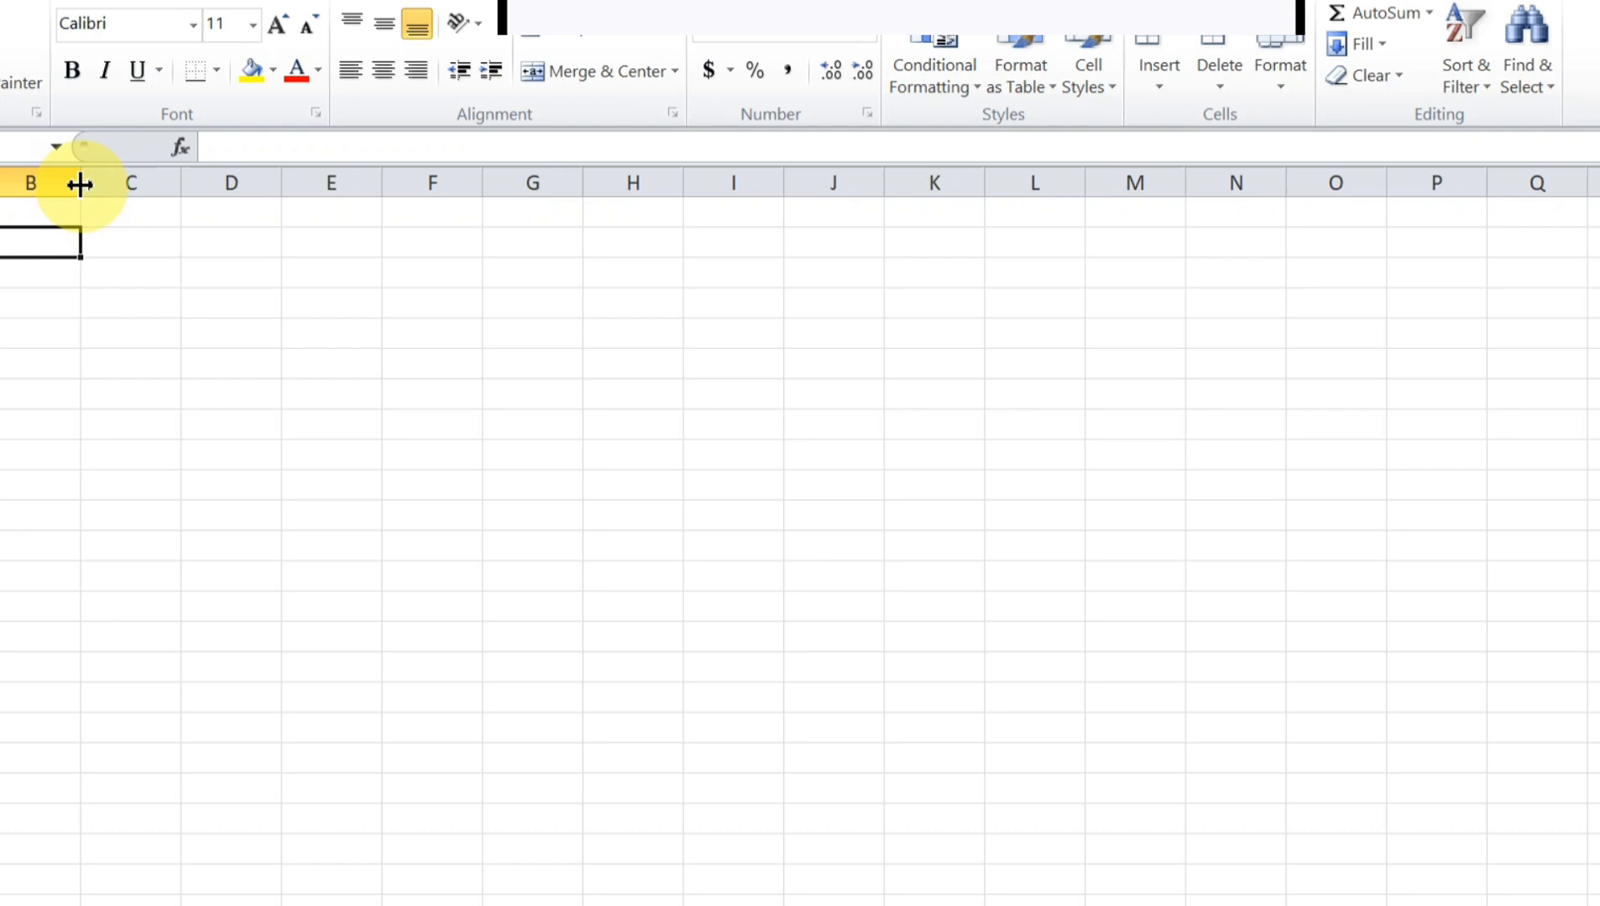
left_click_drag(80, 185, 240, 181)
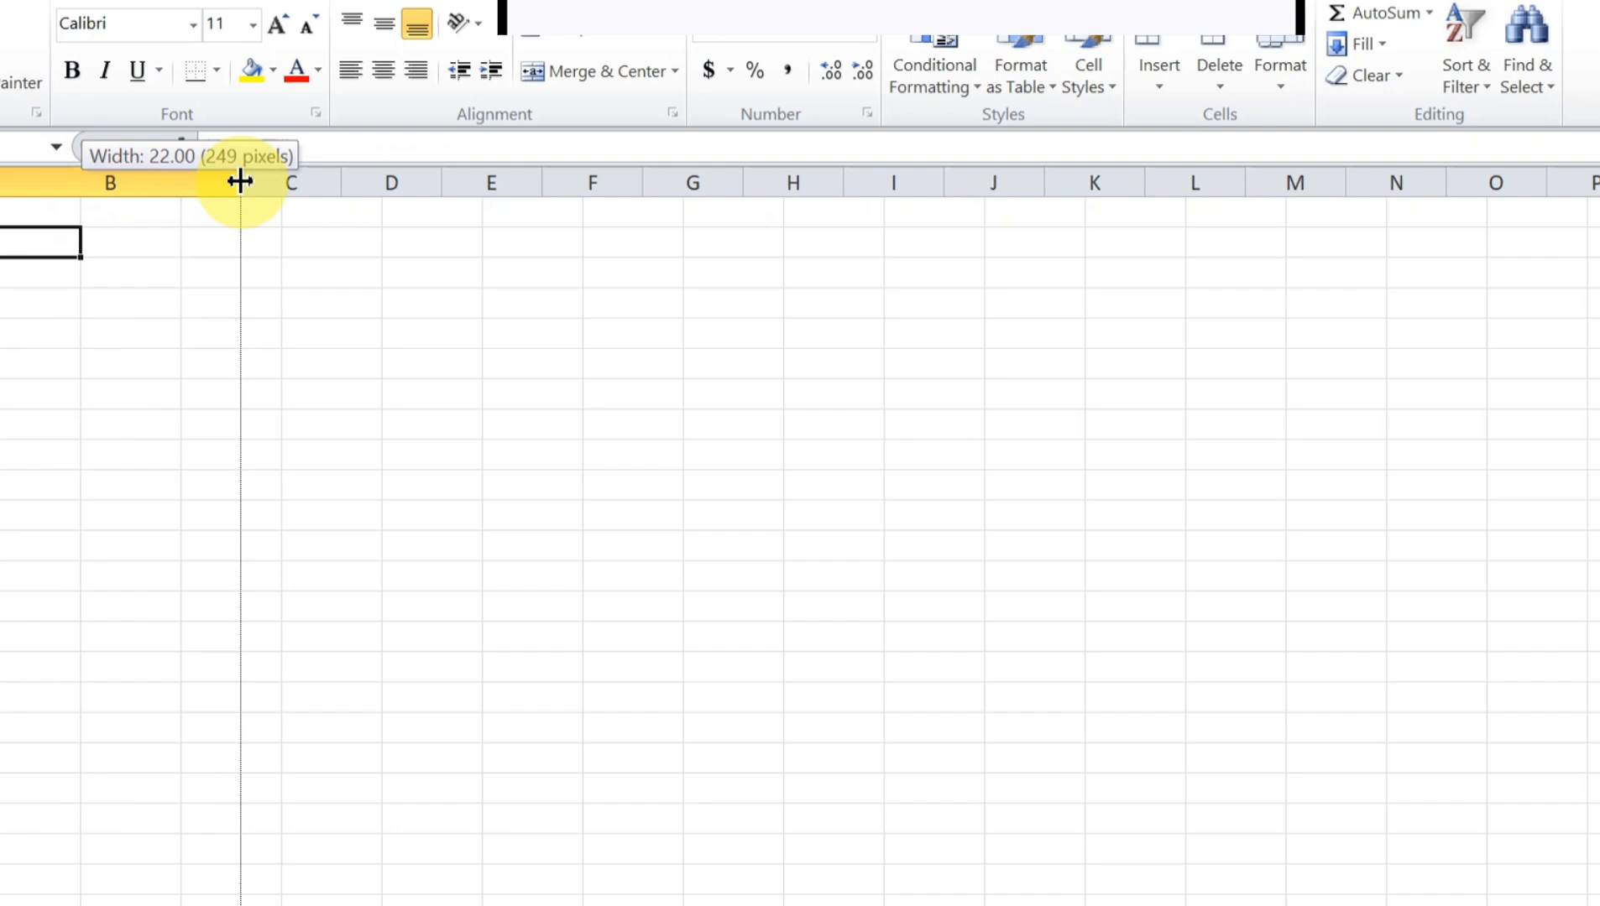
left_click_drag(240, 181, 240, 181)
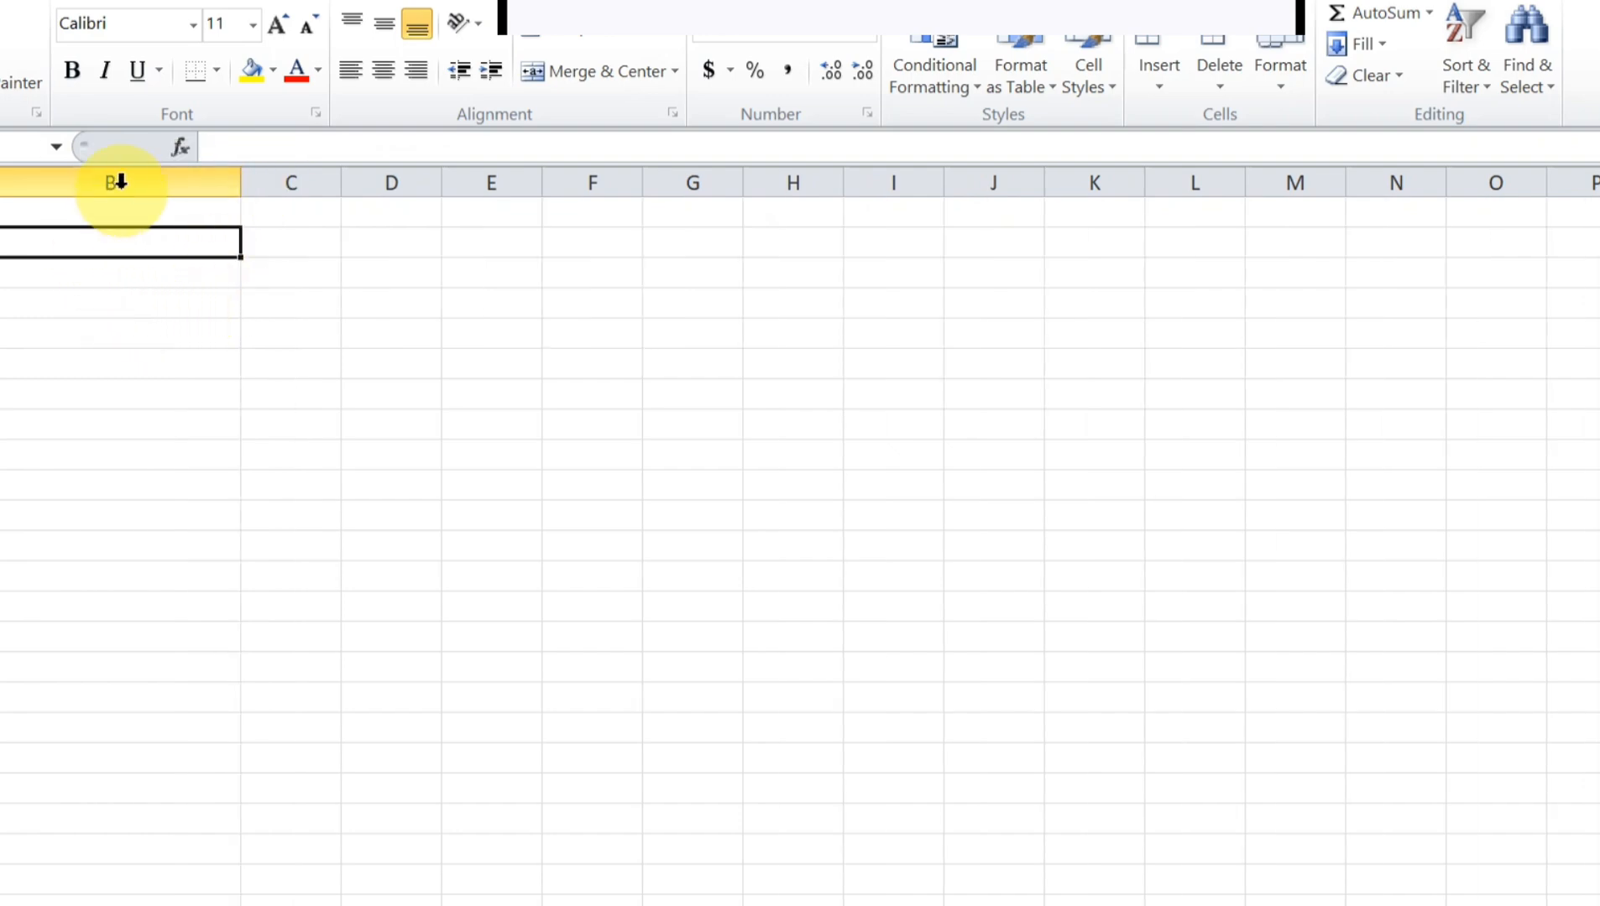
Narrow the whole of column B until it is only slightly wider than its neighbouring columns.
left_click(117, 179)
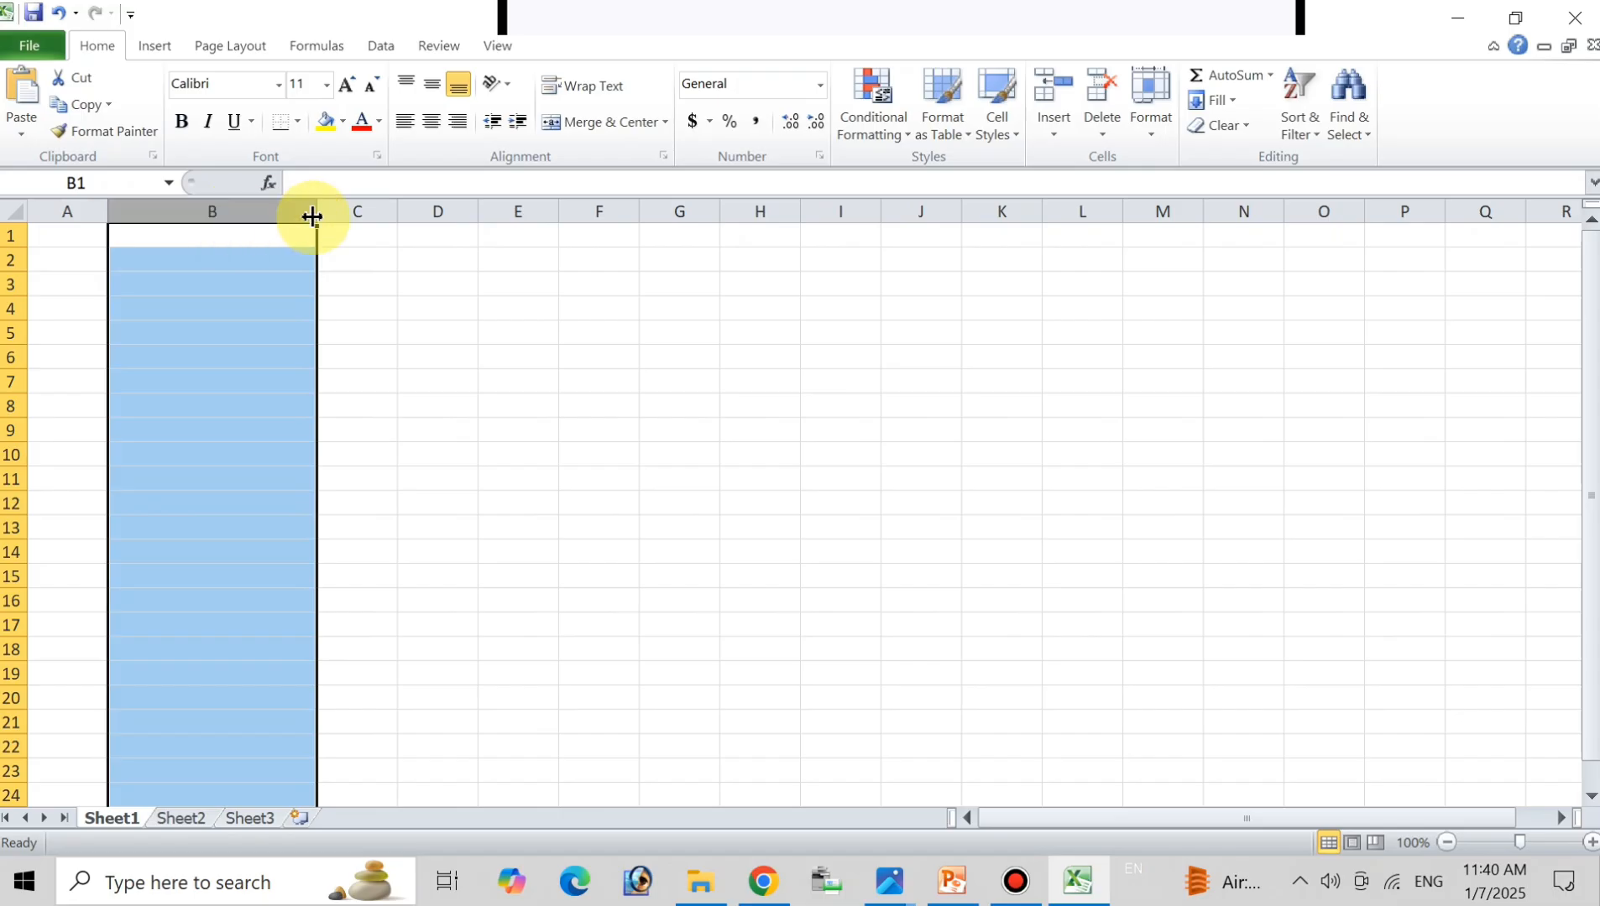
left_click_drag(316, 210, 216, 210)
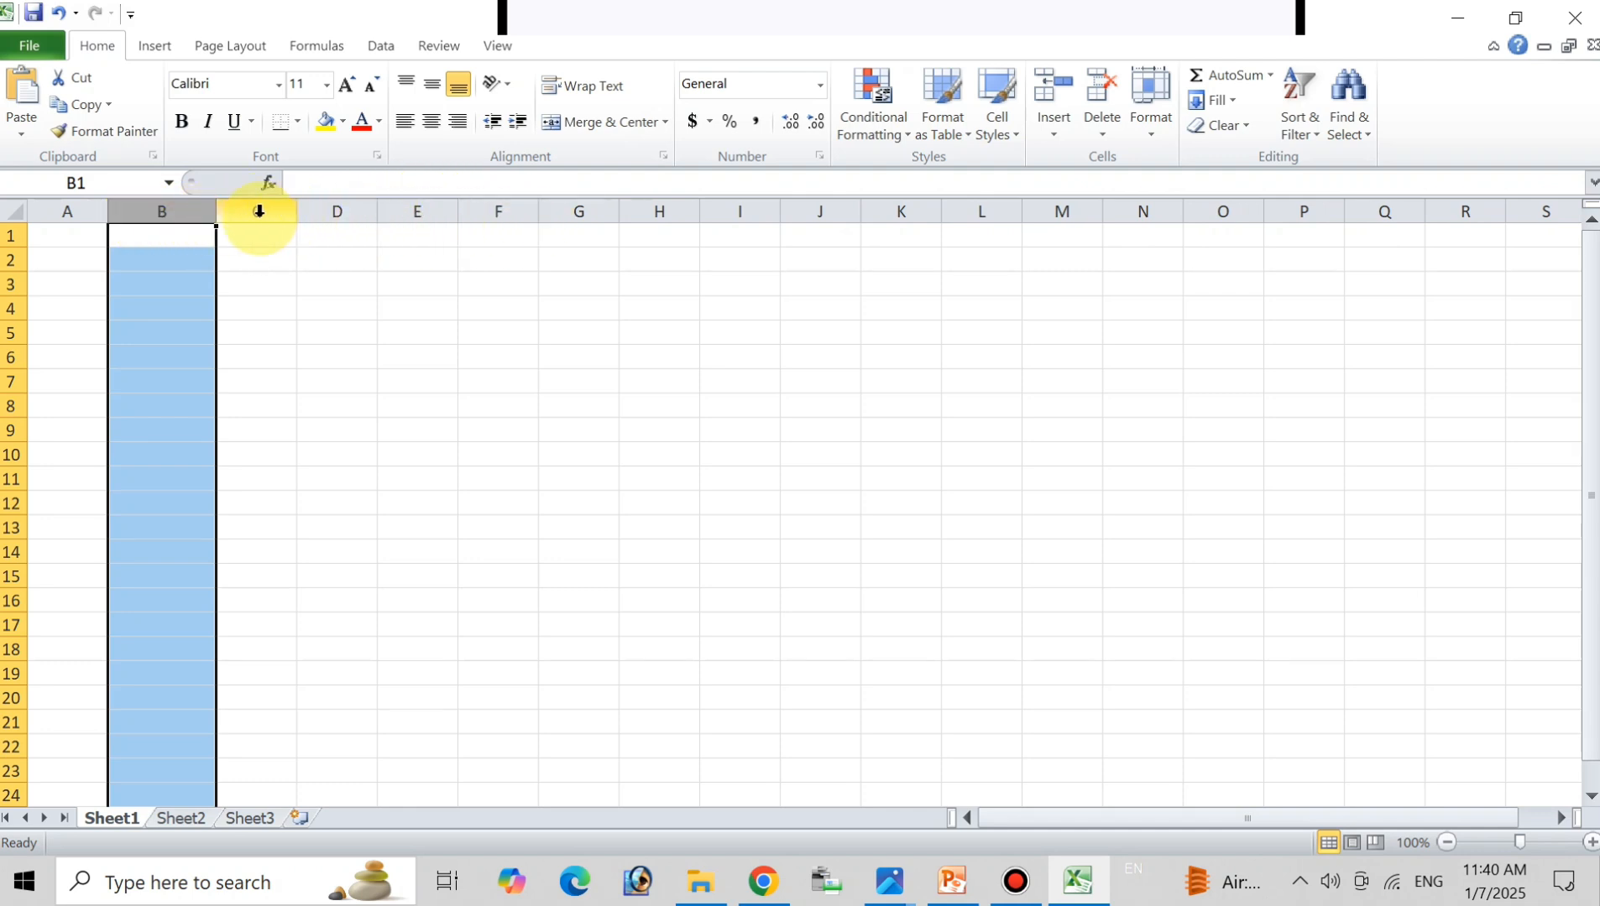
left_click(250, 282)
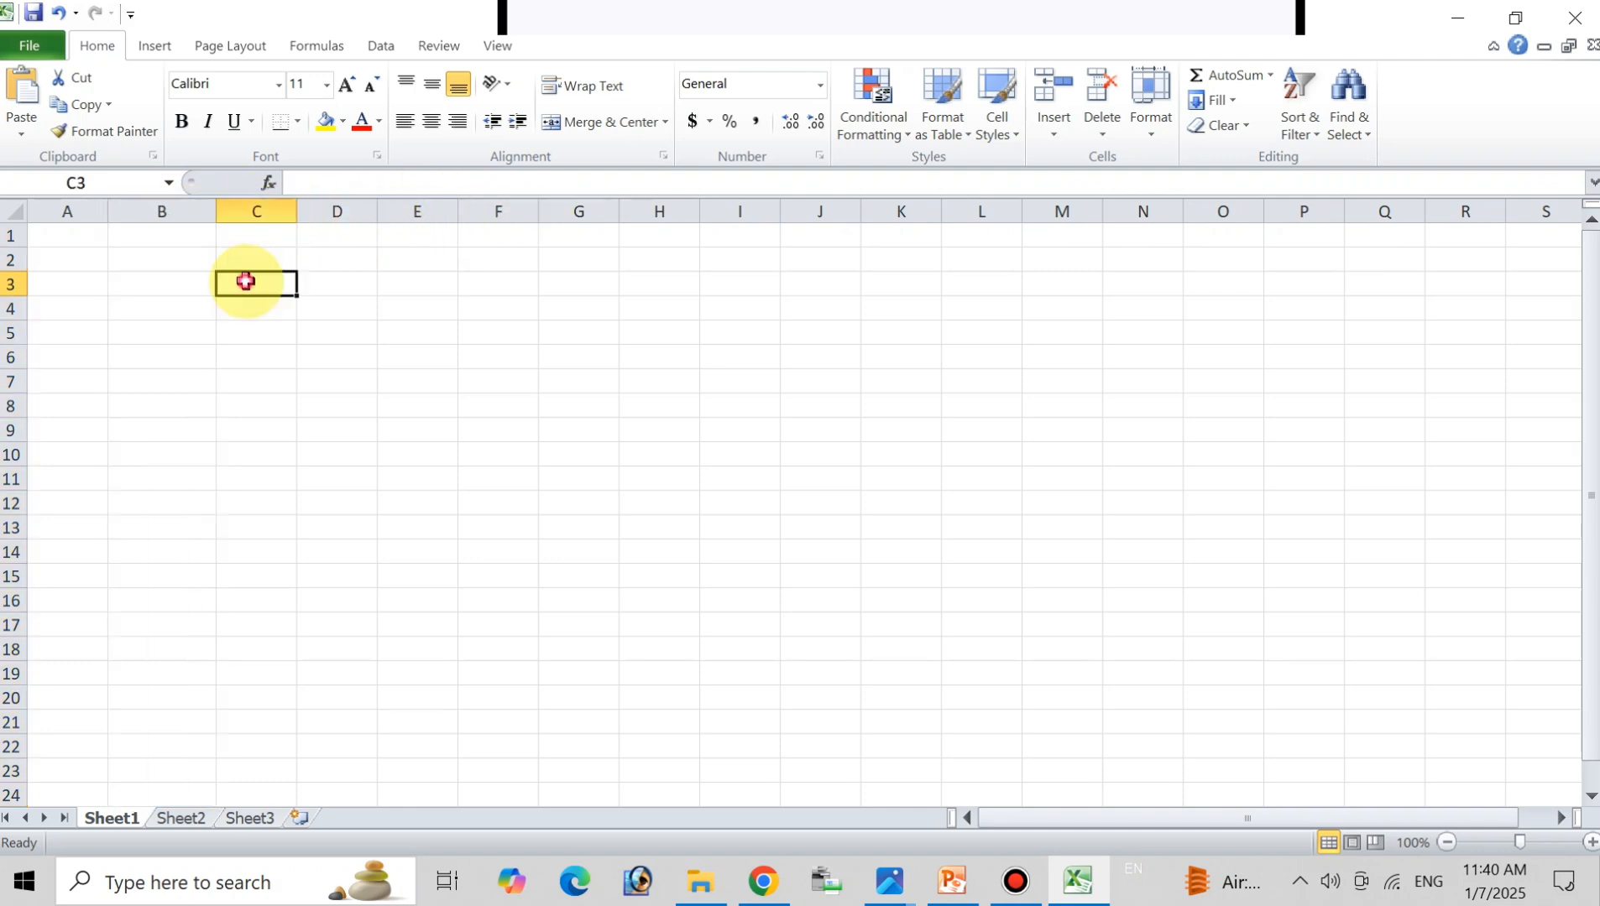
Select columns B through J and narrow them all together to a width of about 2.91.
left_click(172, 210)
left_click_drag(183, 212, 801, 210)
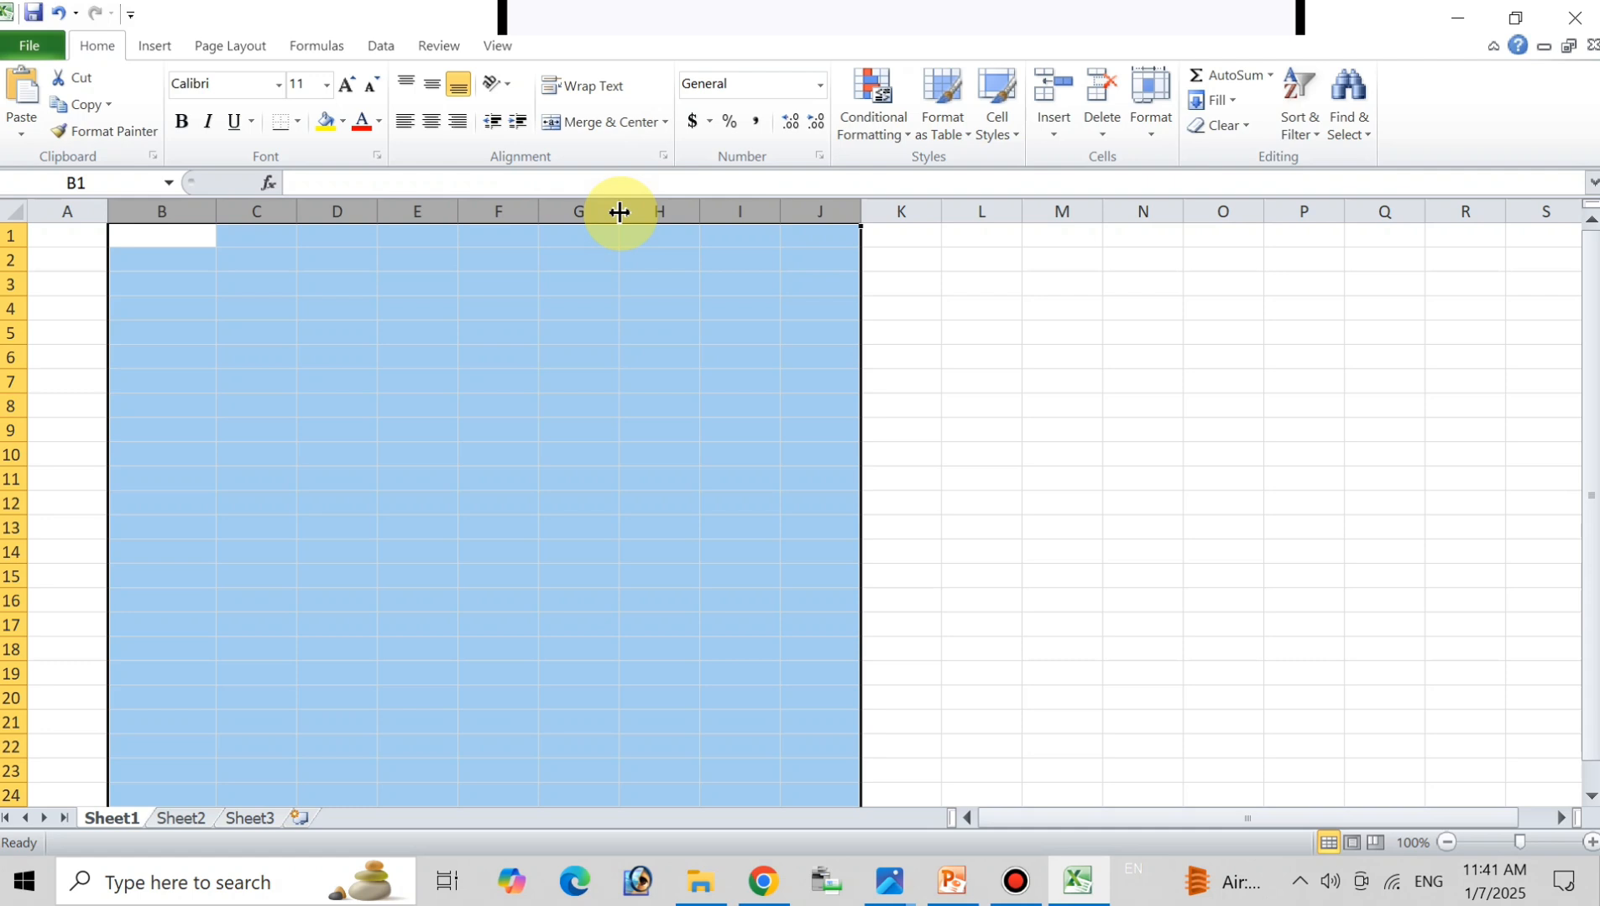
left_click_drag(619, 212, 571, 216)
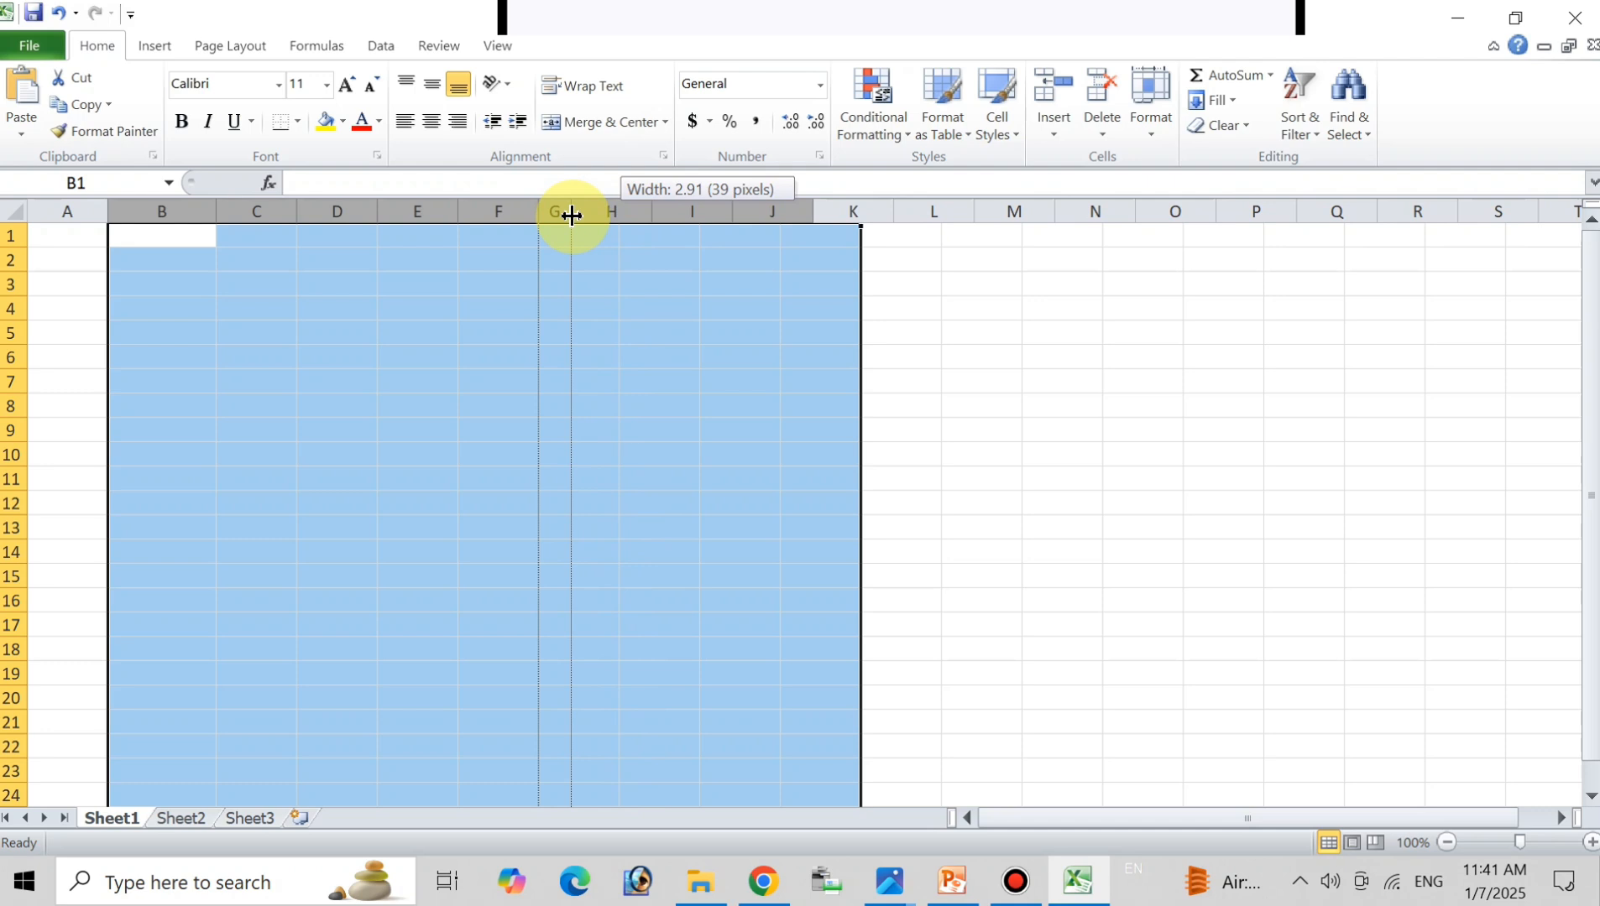
left_click_drag(570, 216, 564, 218)
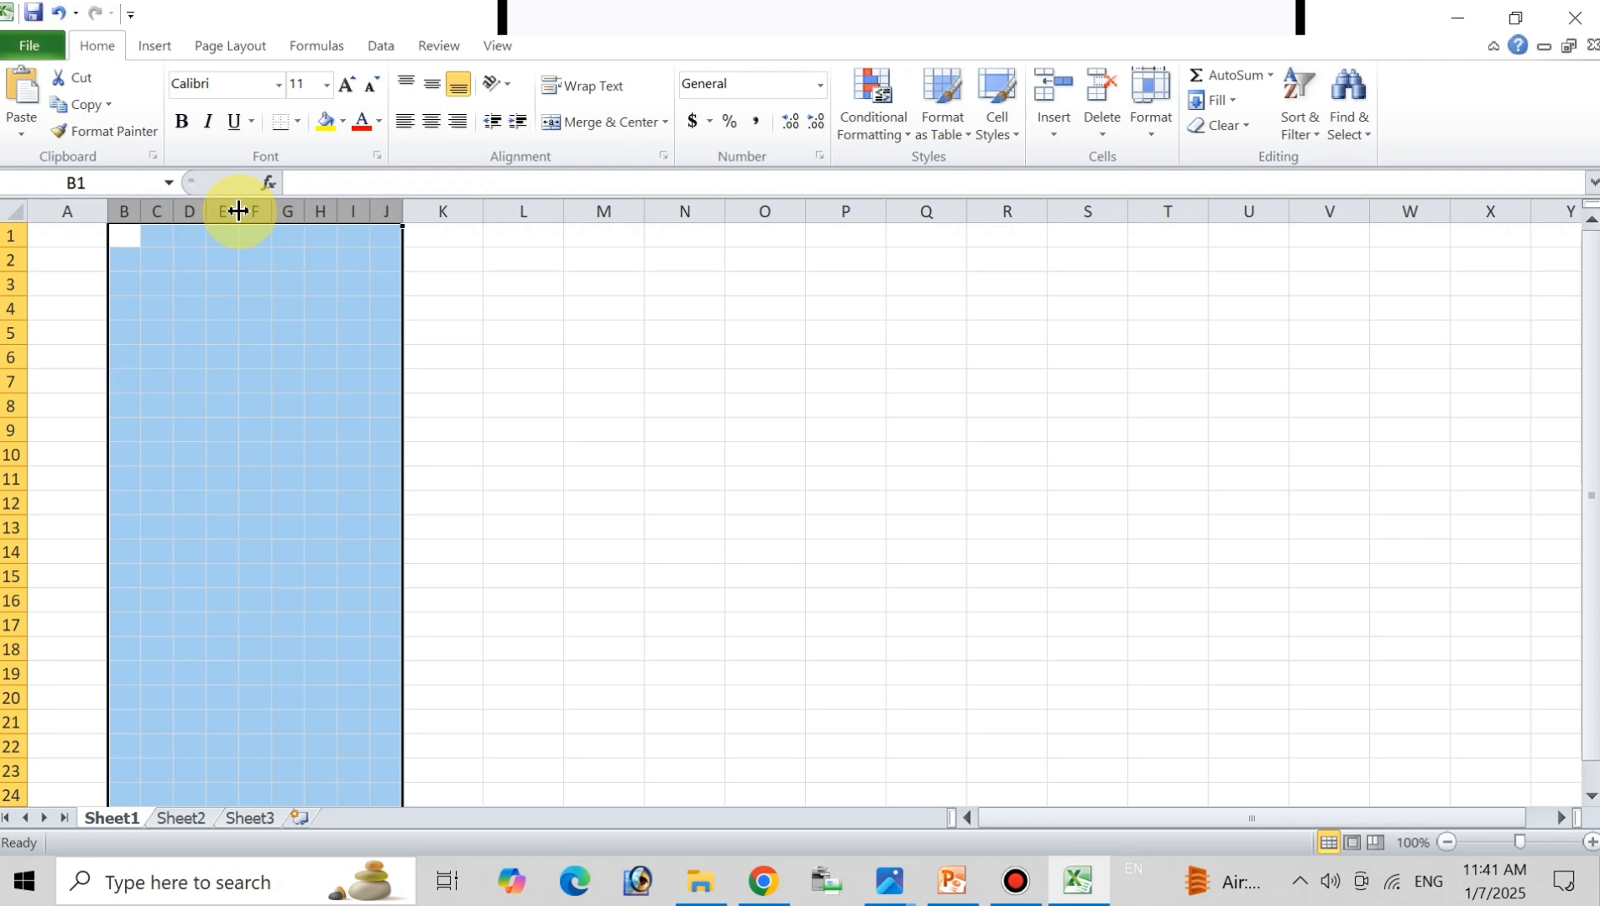
Widen the selected columns B through J to about 26.55 and reduce them together to slightly wider than column A.
left_click_drag(238, 210, 456, 208)
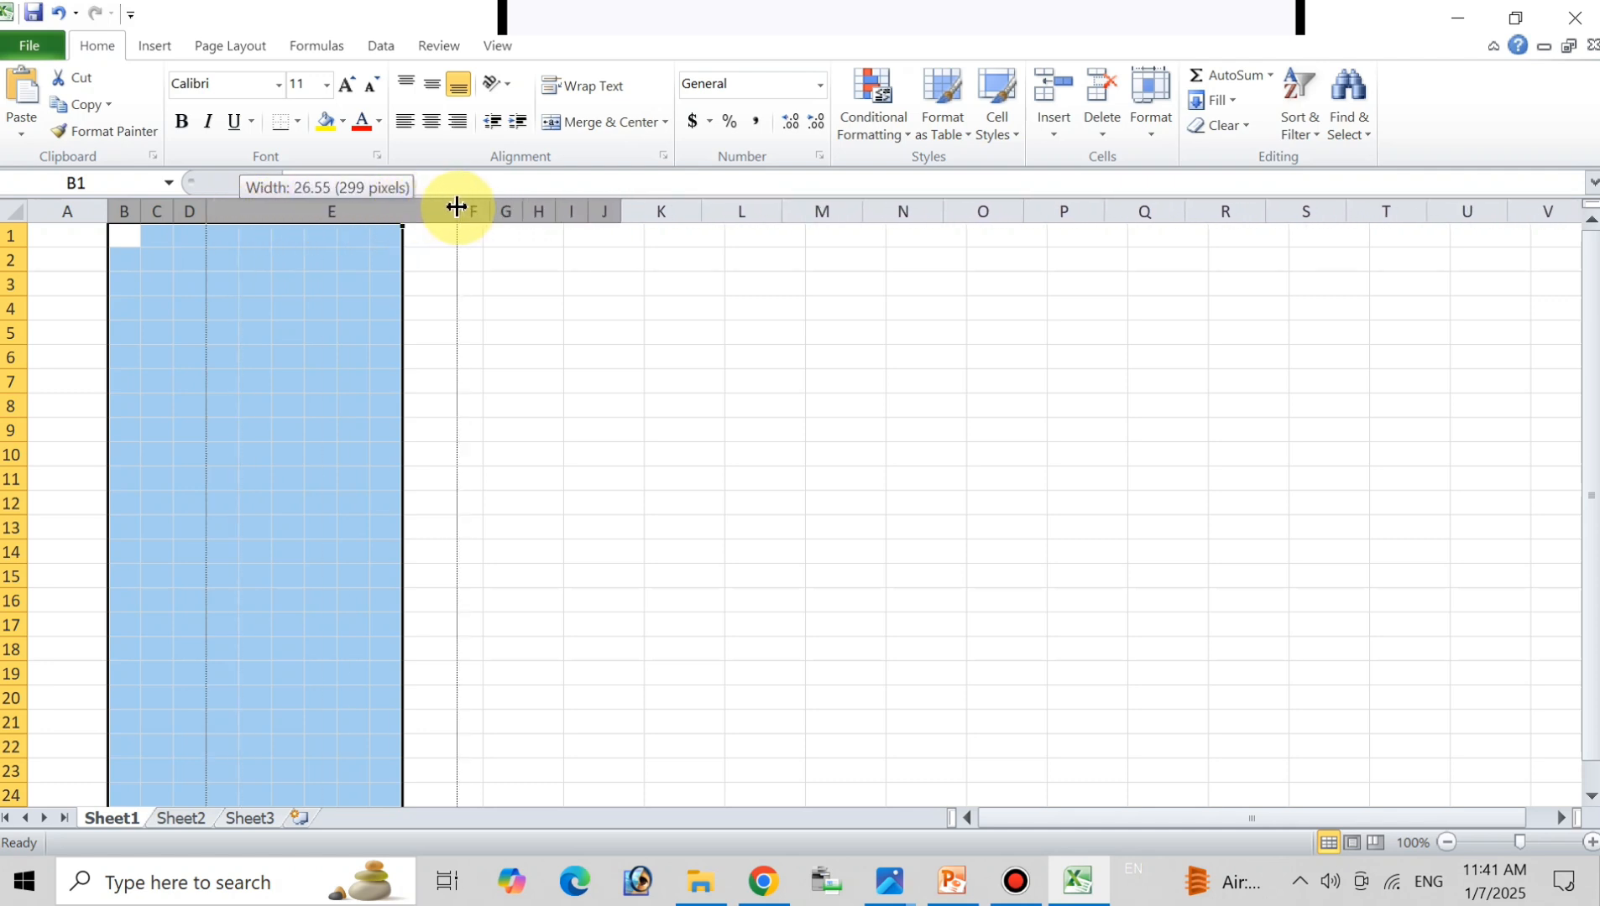
left_click_drag(456, 208, 456, 208)
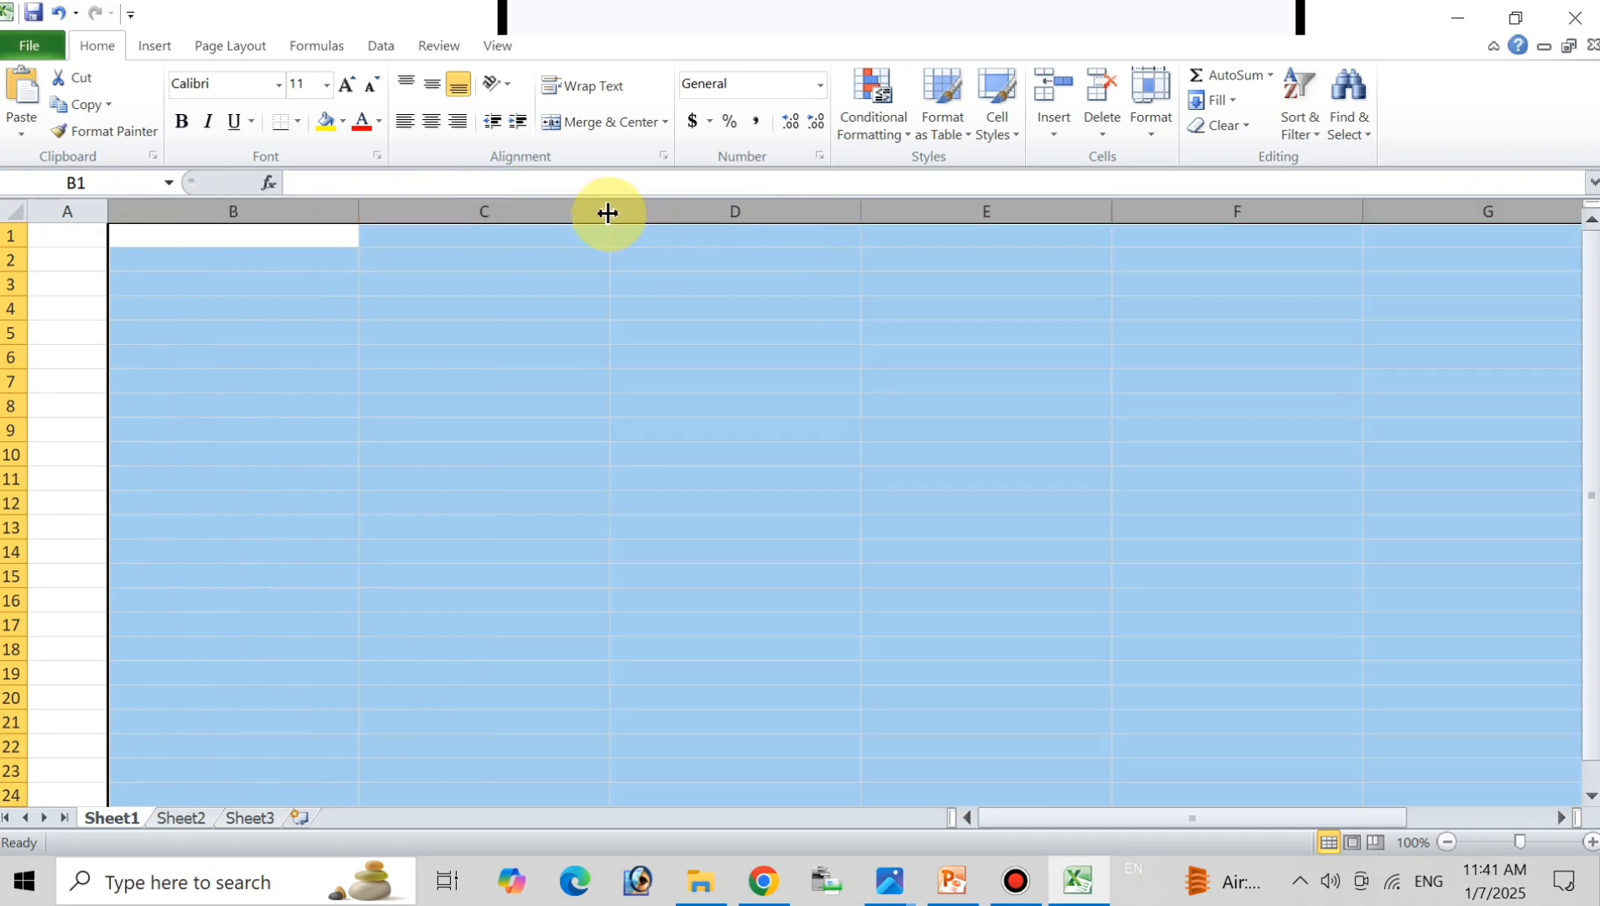
left_click_drag(607, 212, 451, 208)
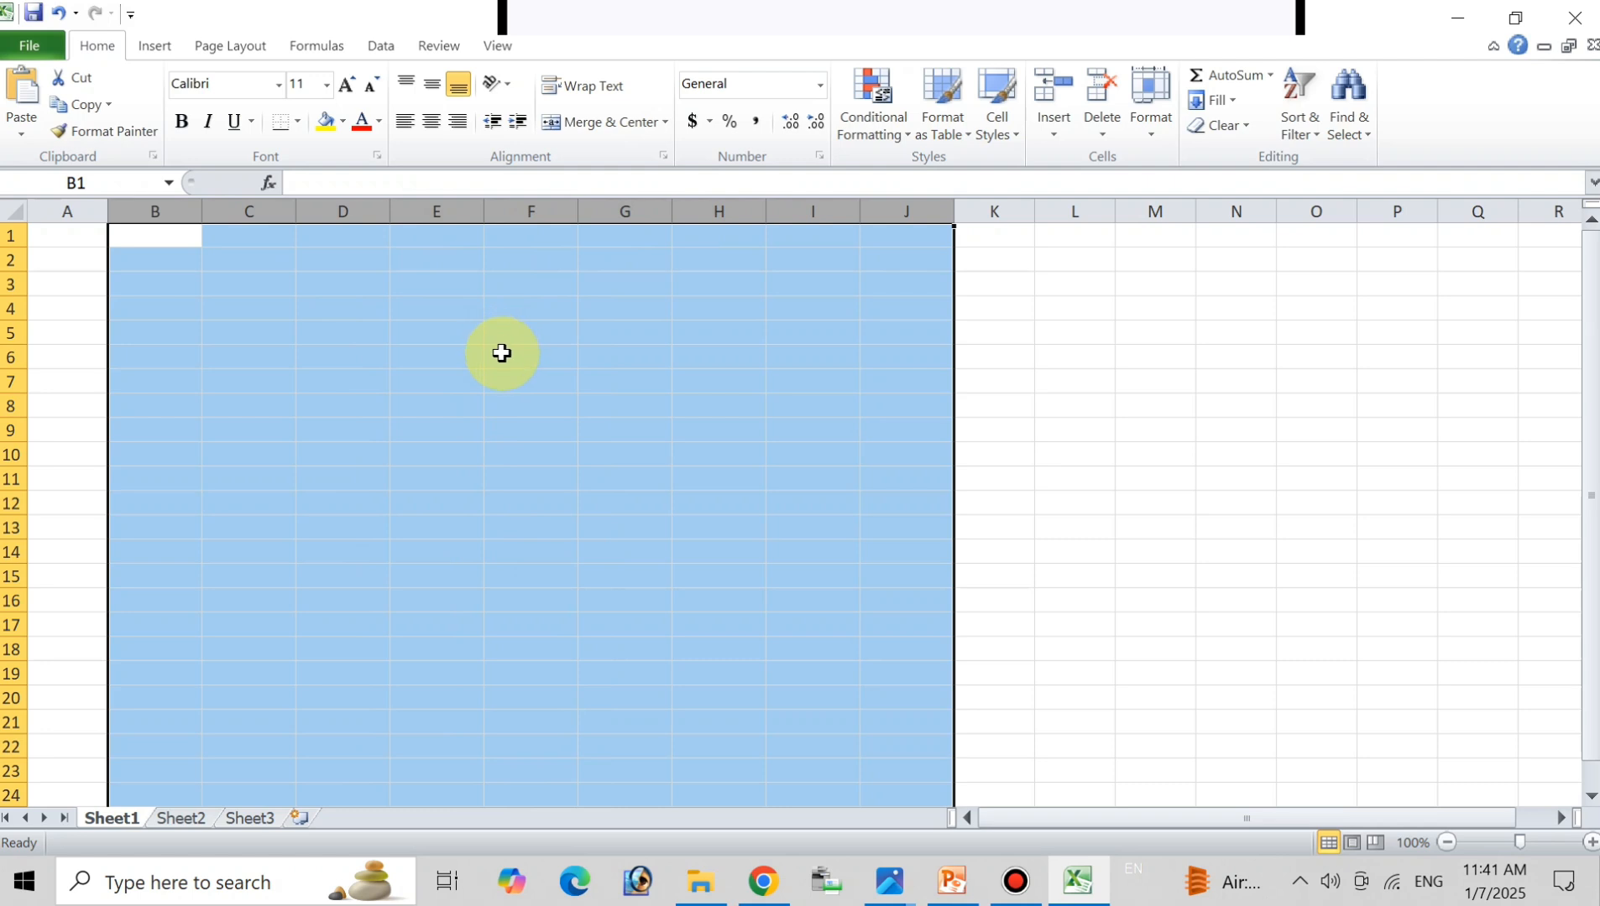
left_click(508, 359)
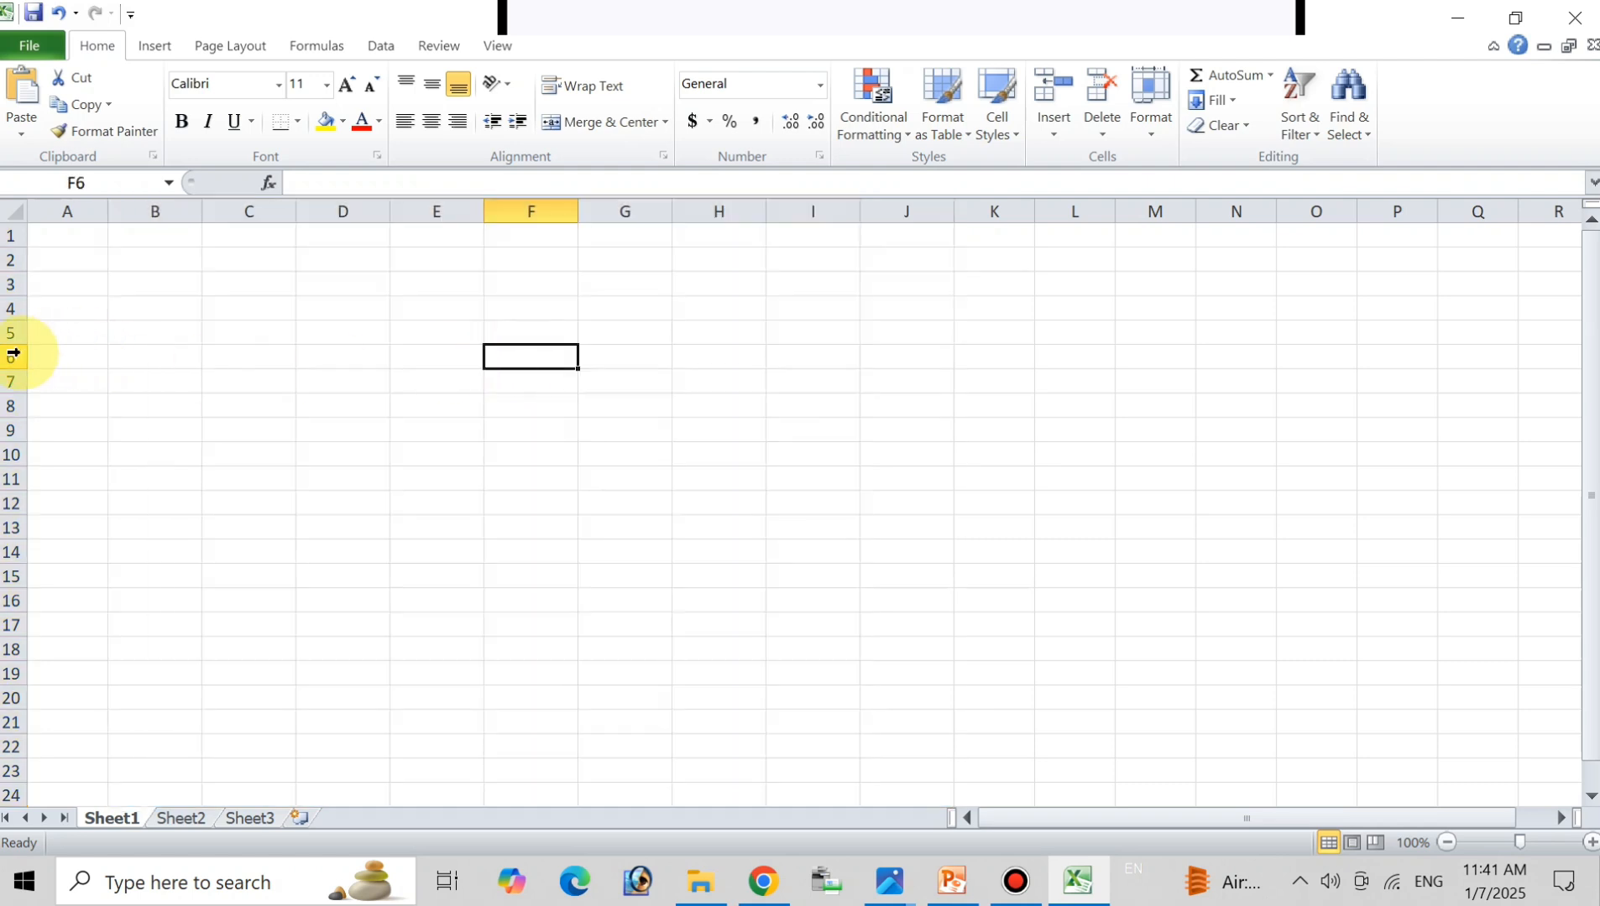
Select rows 3 through 12 and increase their height together to more than double the default.
left_click(14, 284)
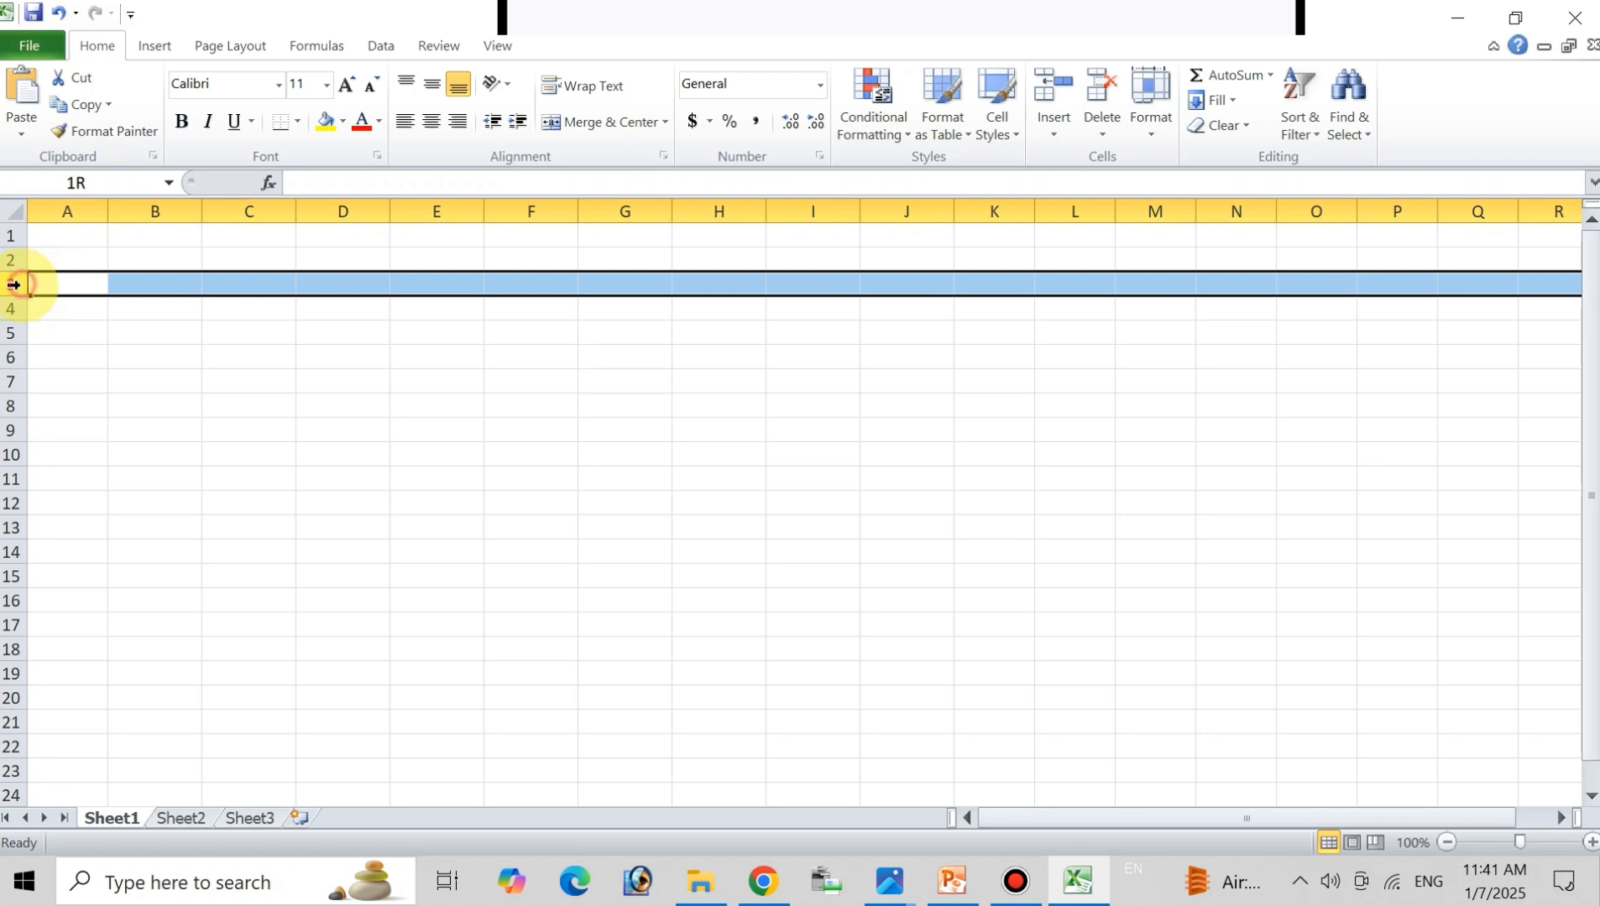
left_click_drag(14, 284, 8, 516)
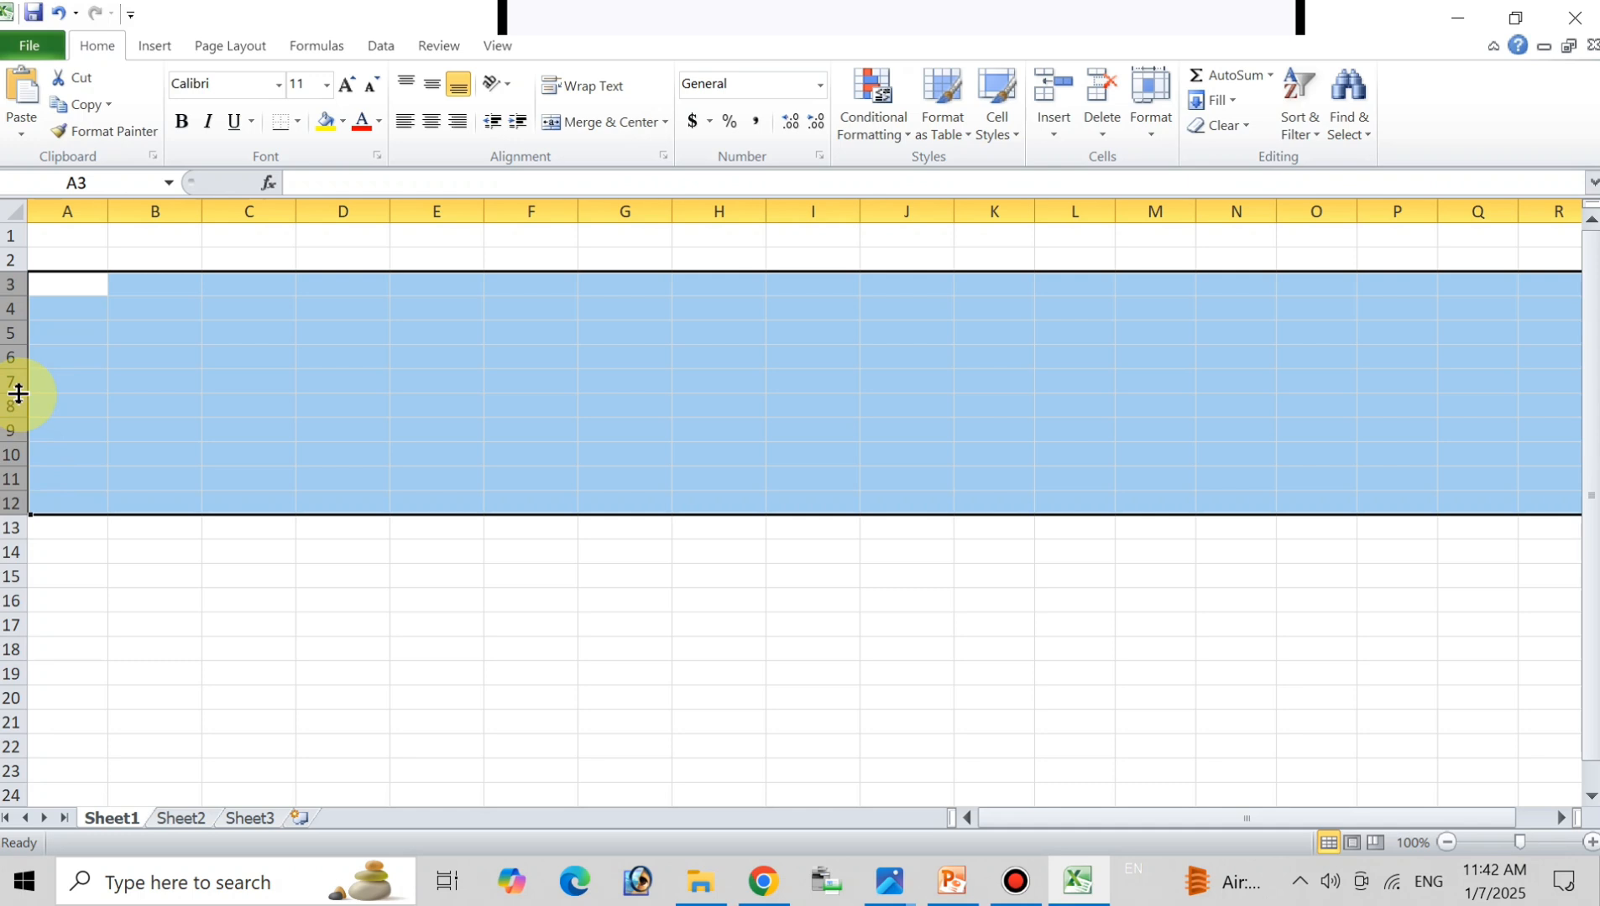
left_click_drag(18, 394, 25, 429)
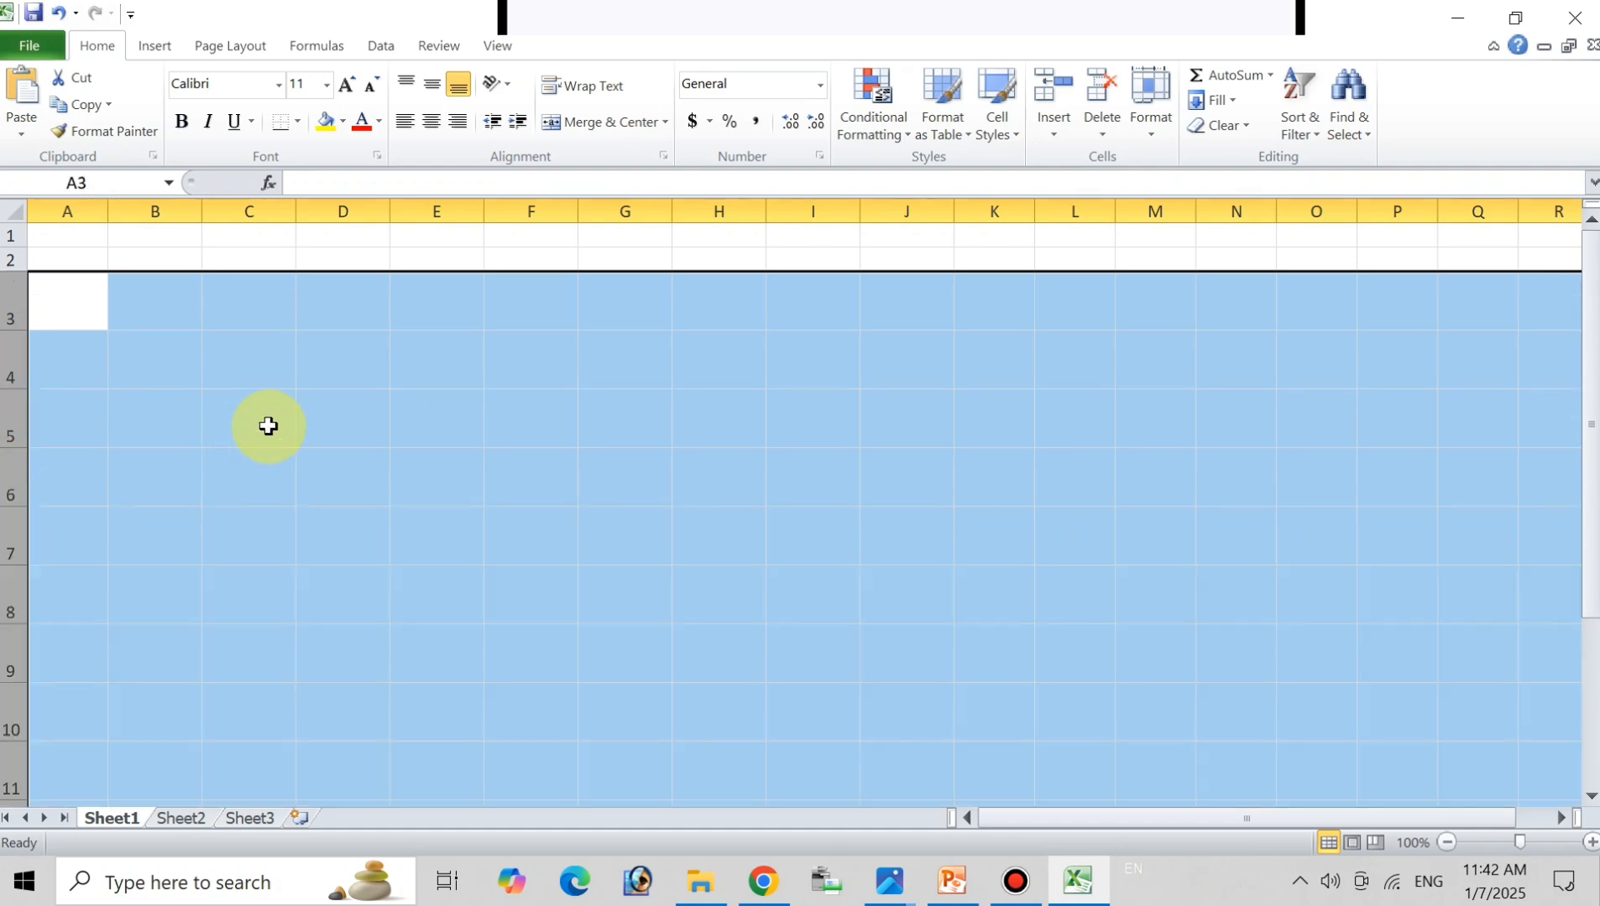
scroll(267, 425, "down", 5)
scroll(235, 424, "up", 5)
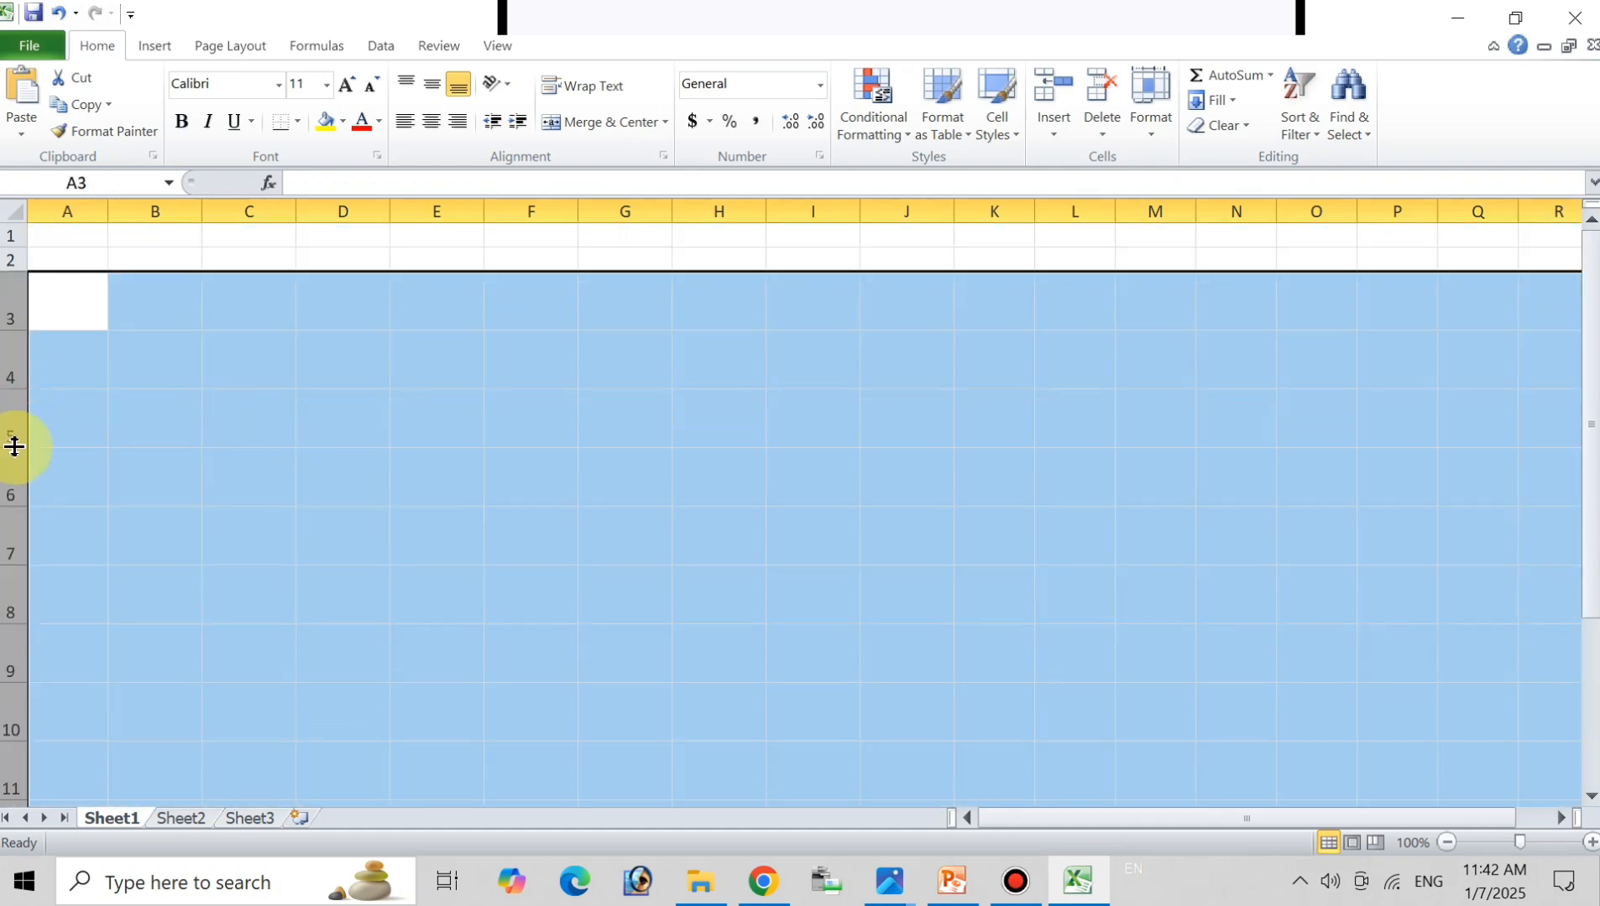
Shrink rows 3 through 12 together below the default height and enlarge them back to roughly the height of row 2.
left_click_drag(15, 445, 13, 399)
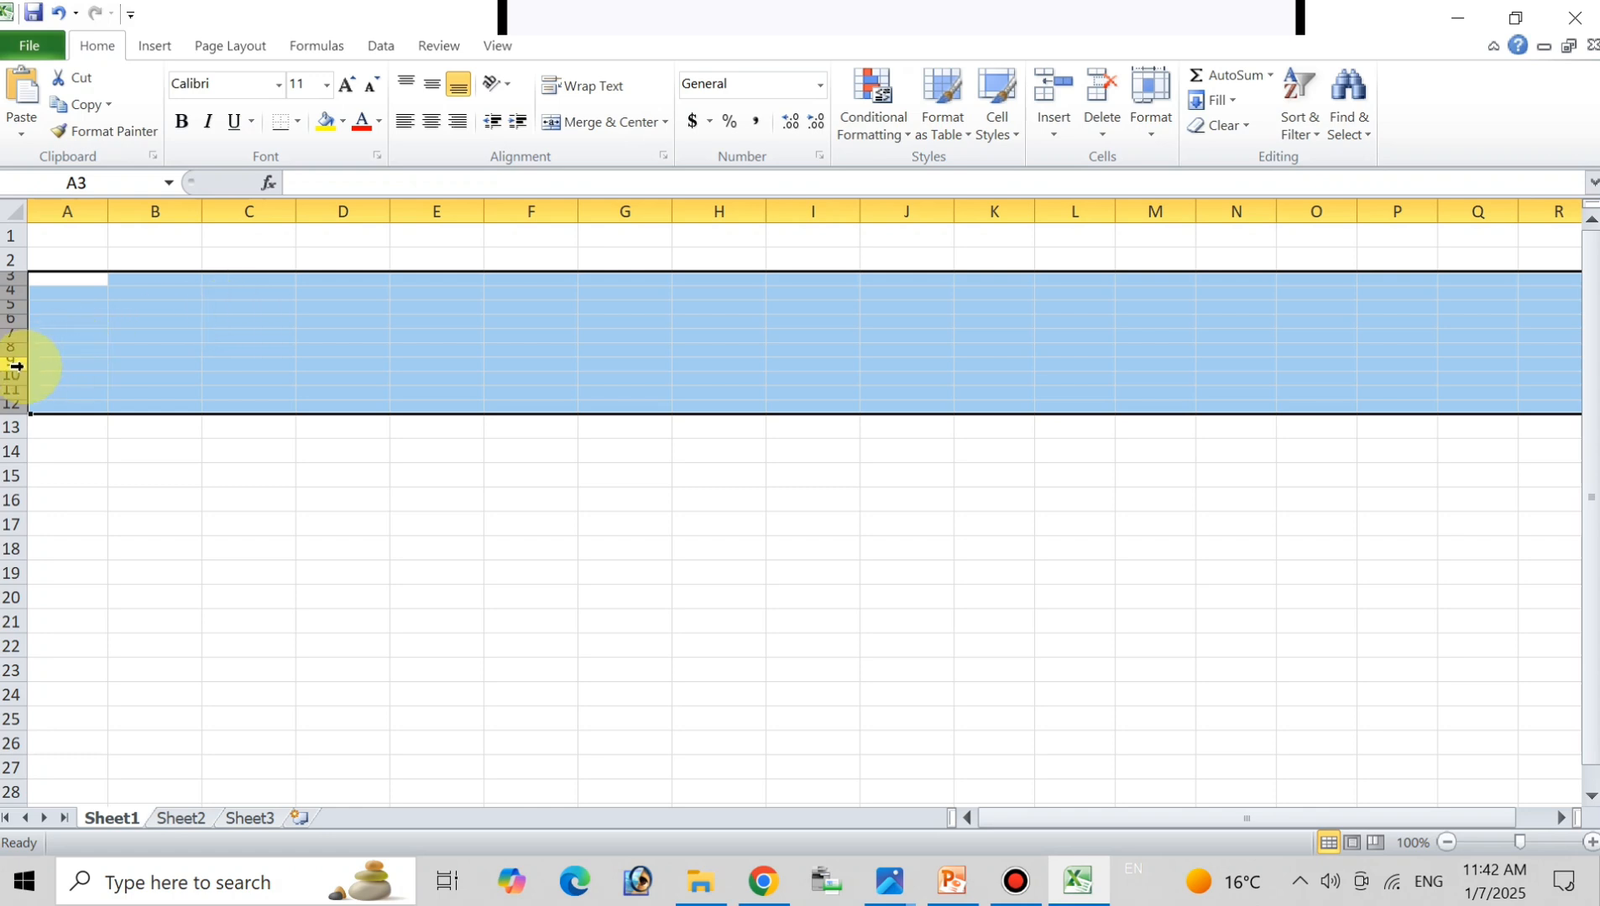
left_click_drag(15, 371, 14, 384)
left_click(138, 415)
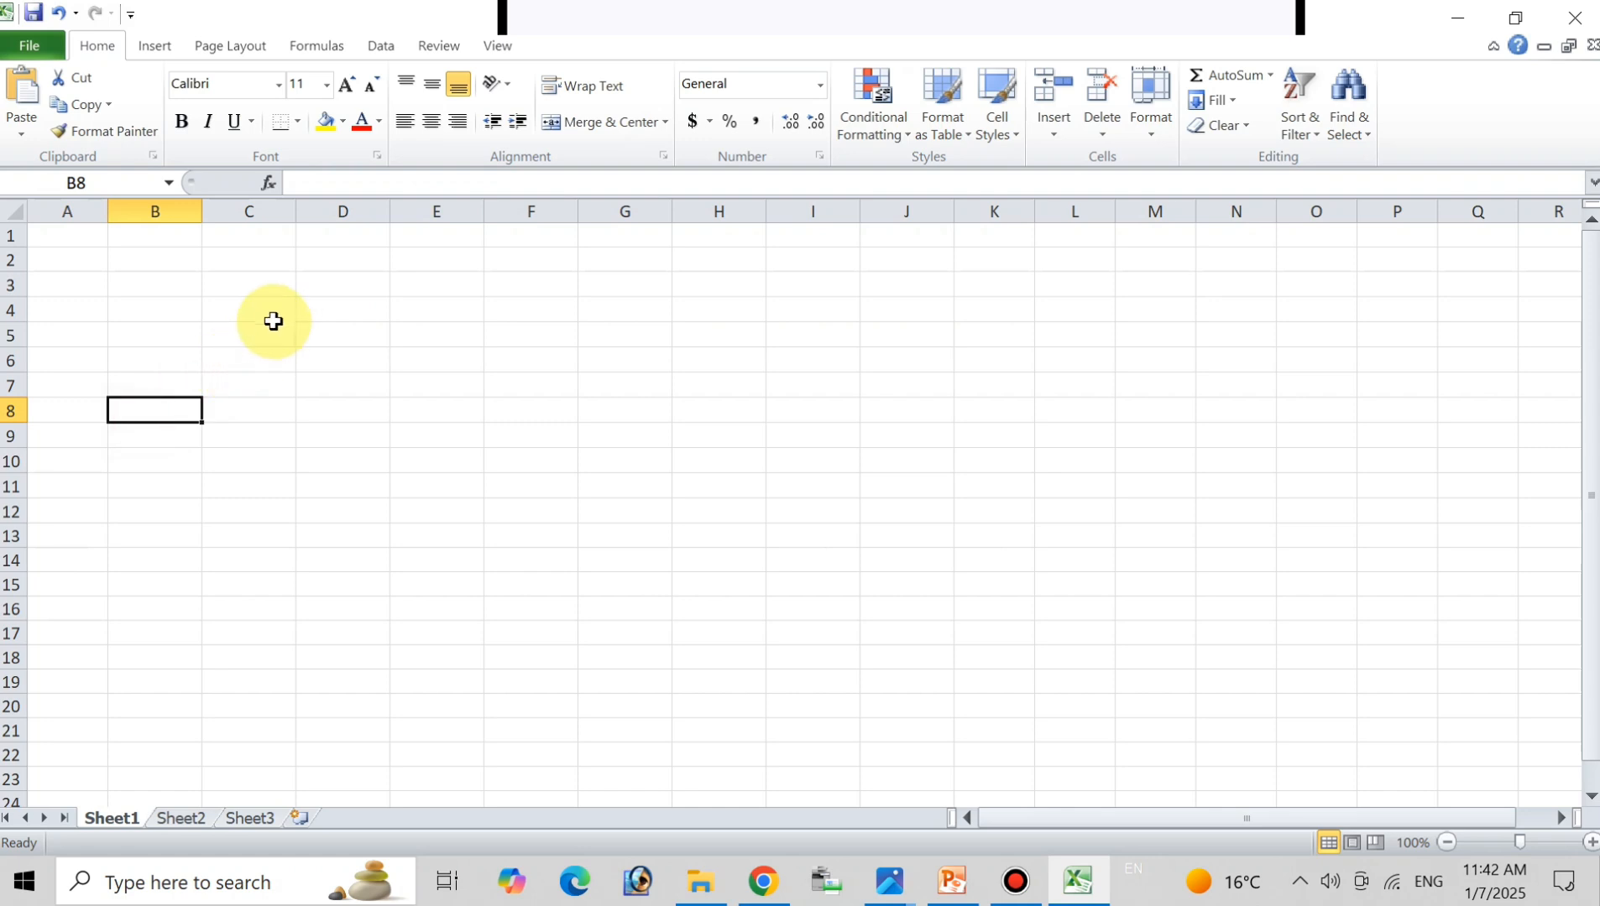
Enter the text VIP in cell C4.
left_click(266, 309)
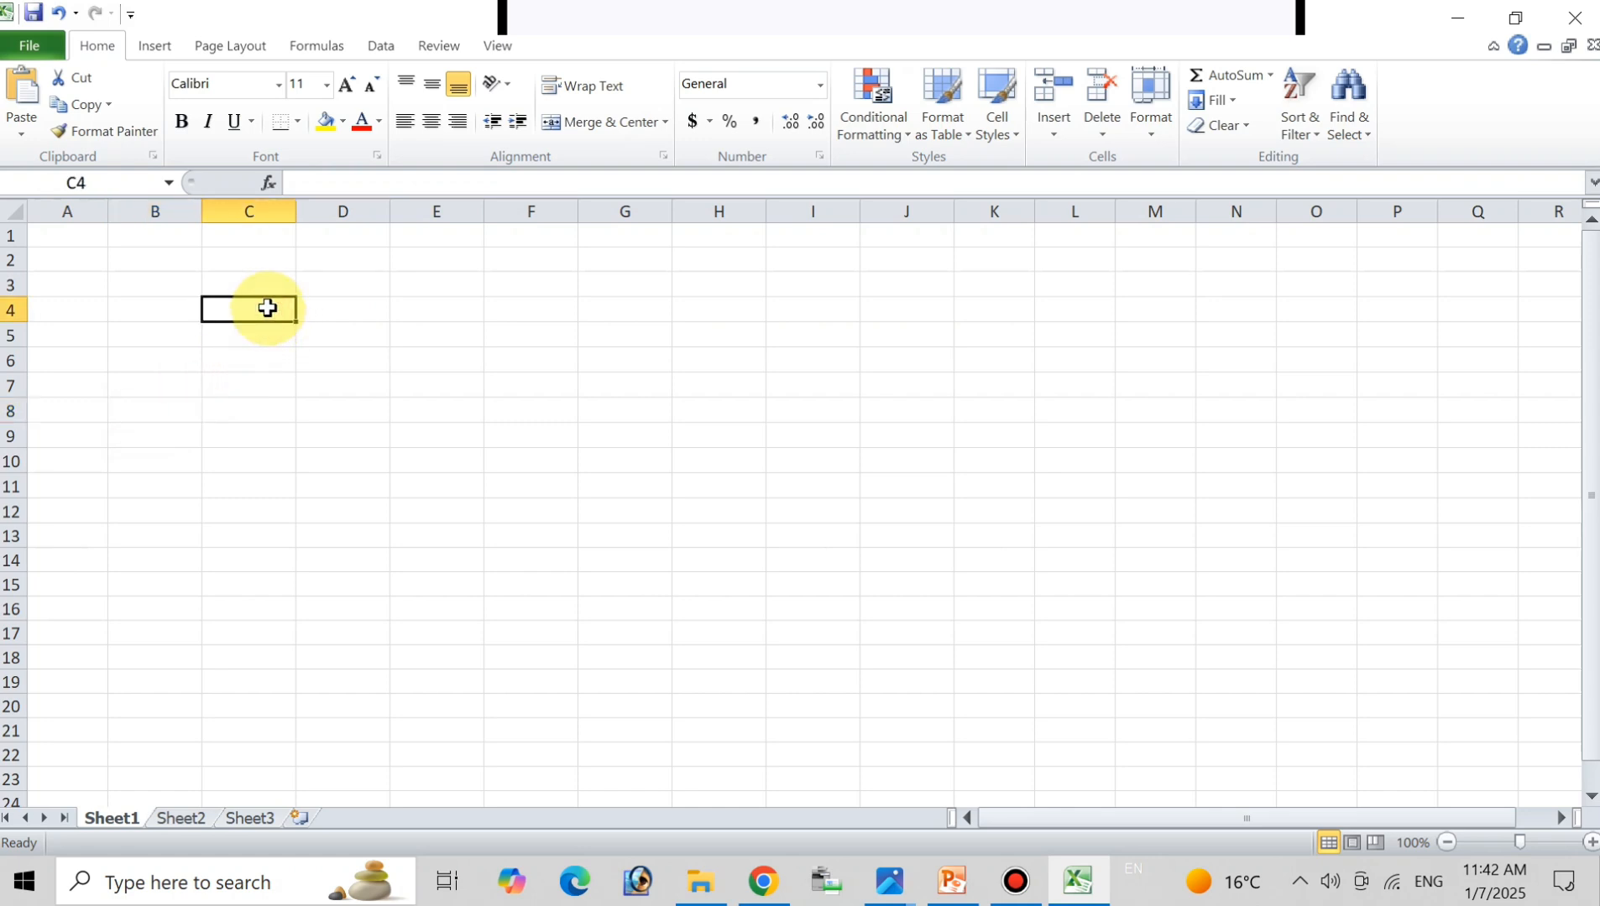
type("VIP")
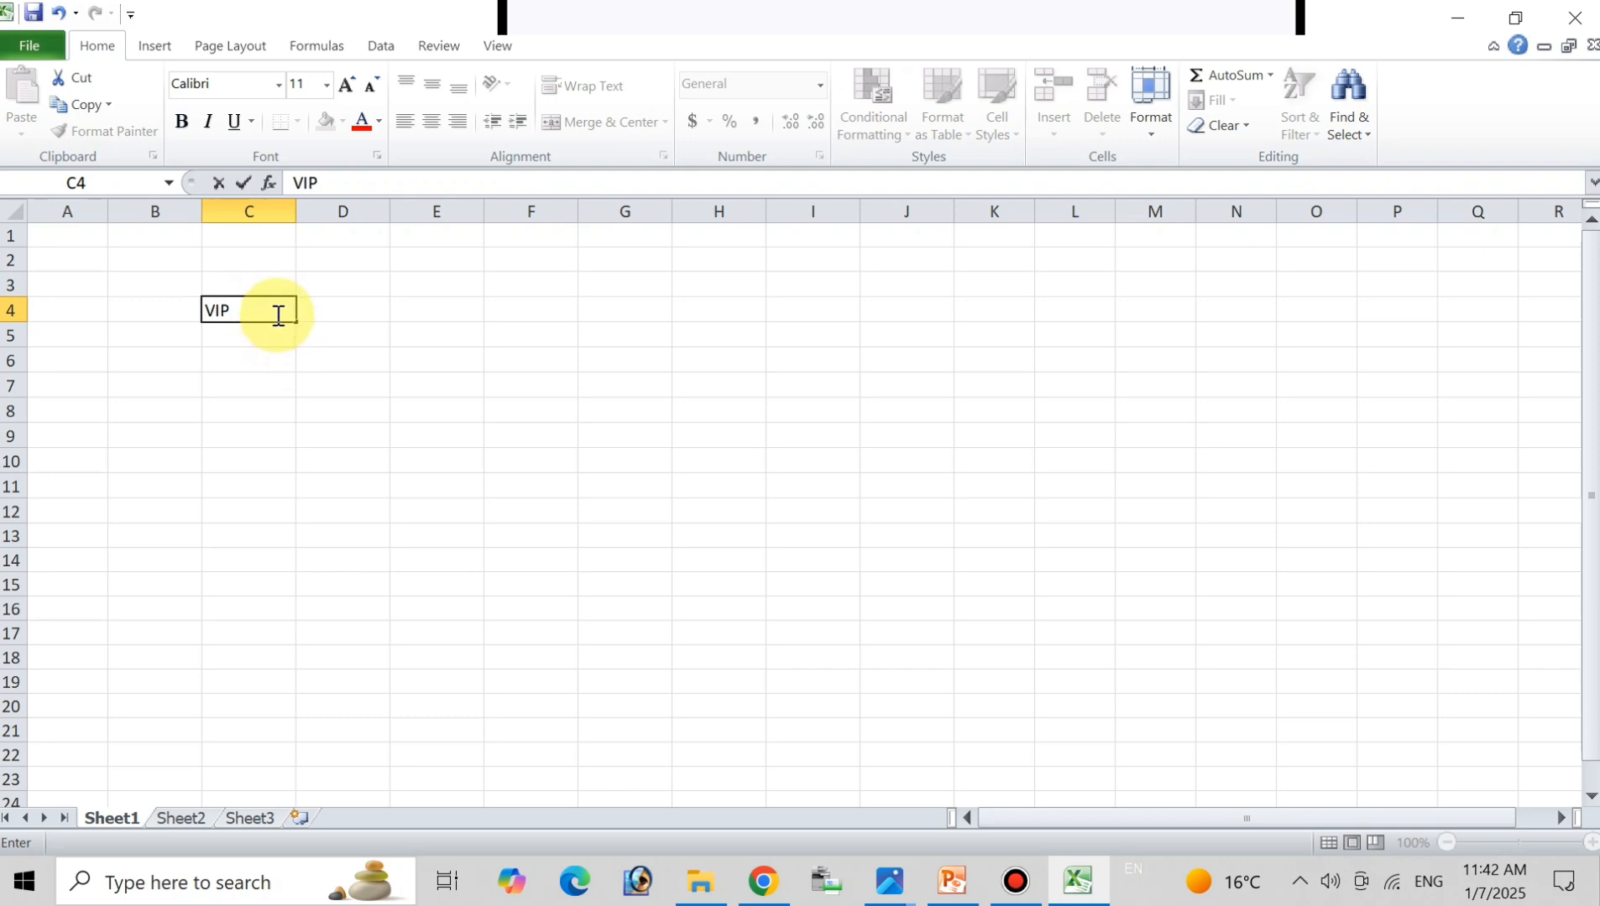
left_click(336, 383)
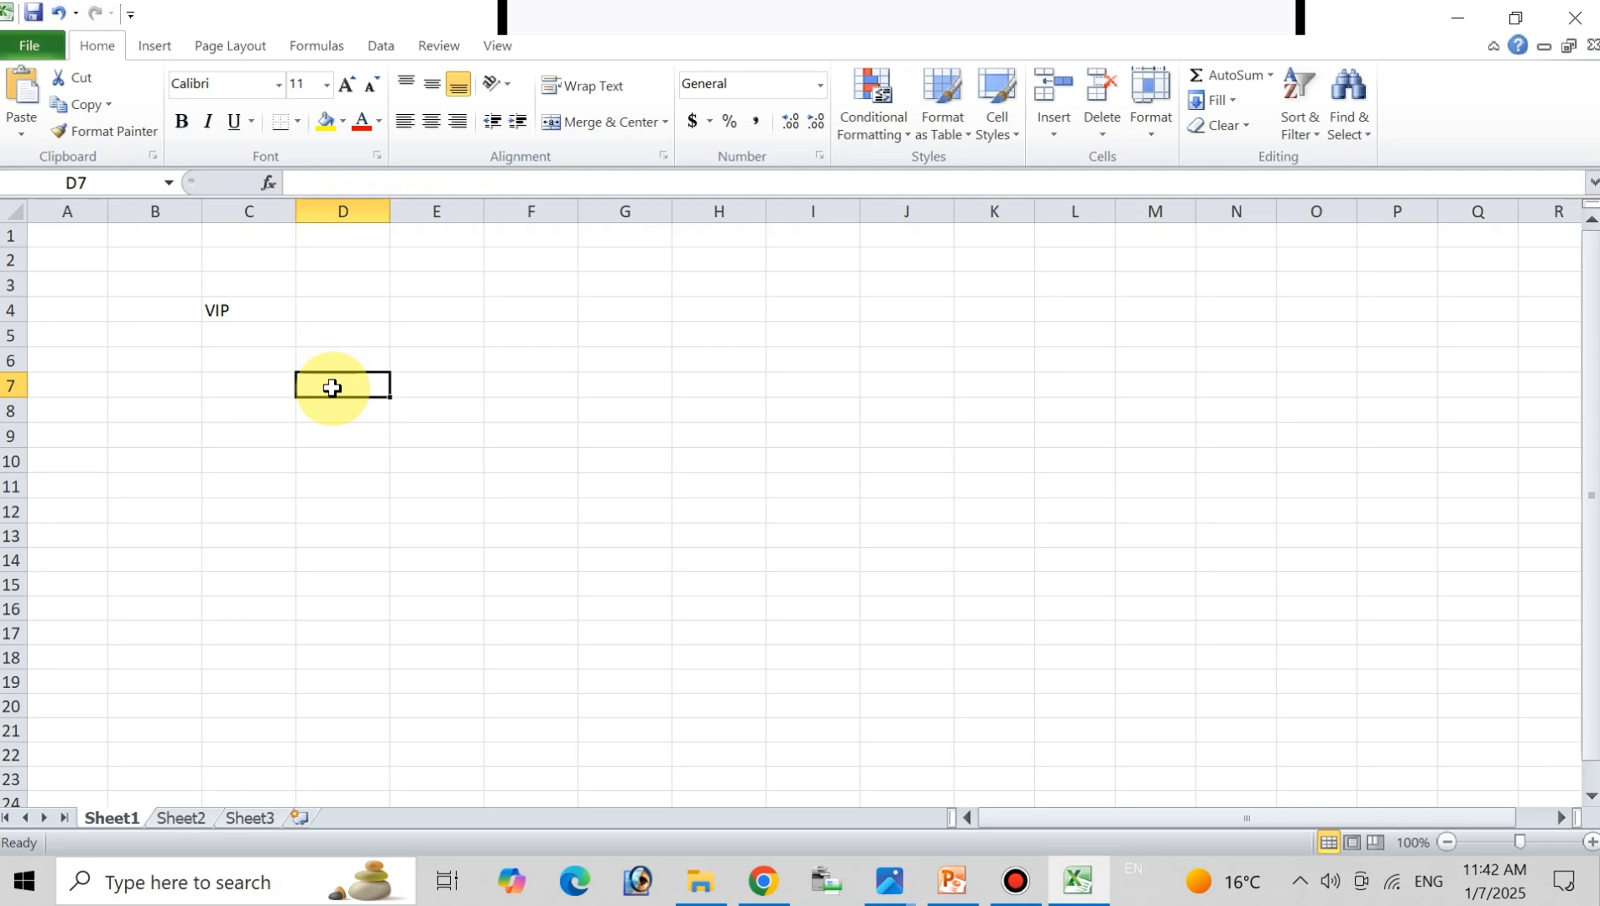
Replace the content of cell C4 with GGH.
left_click(243, 313)
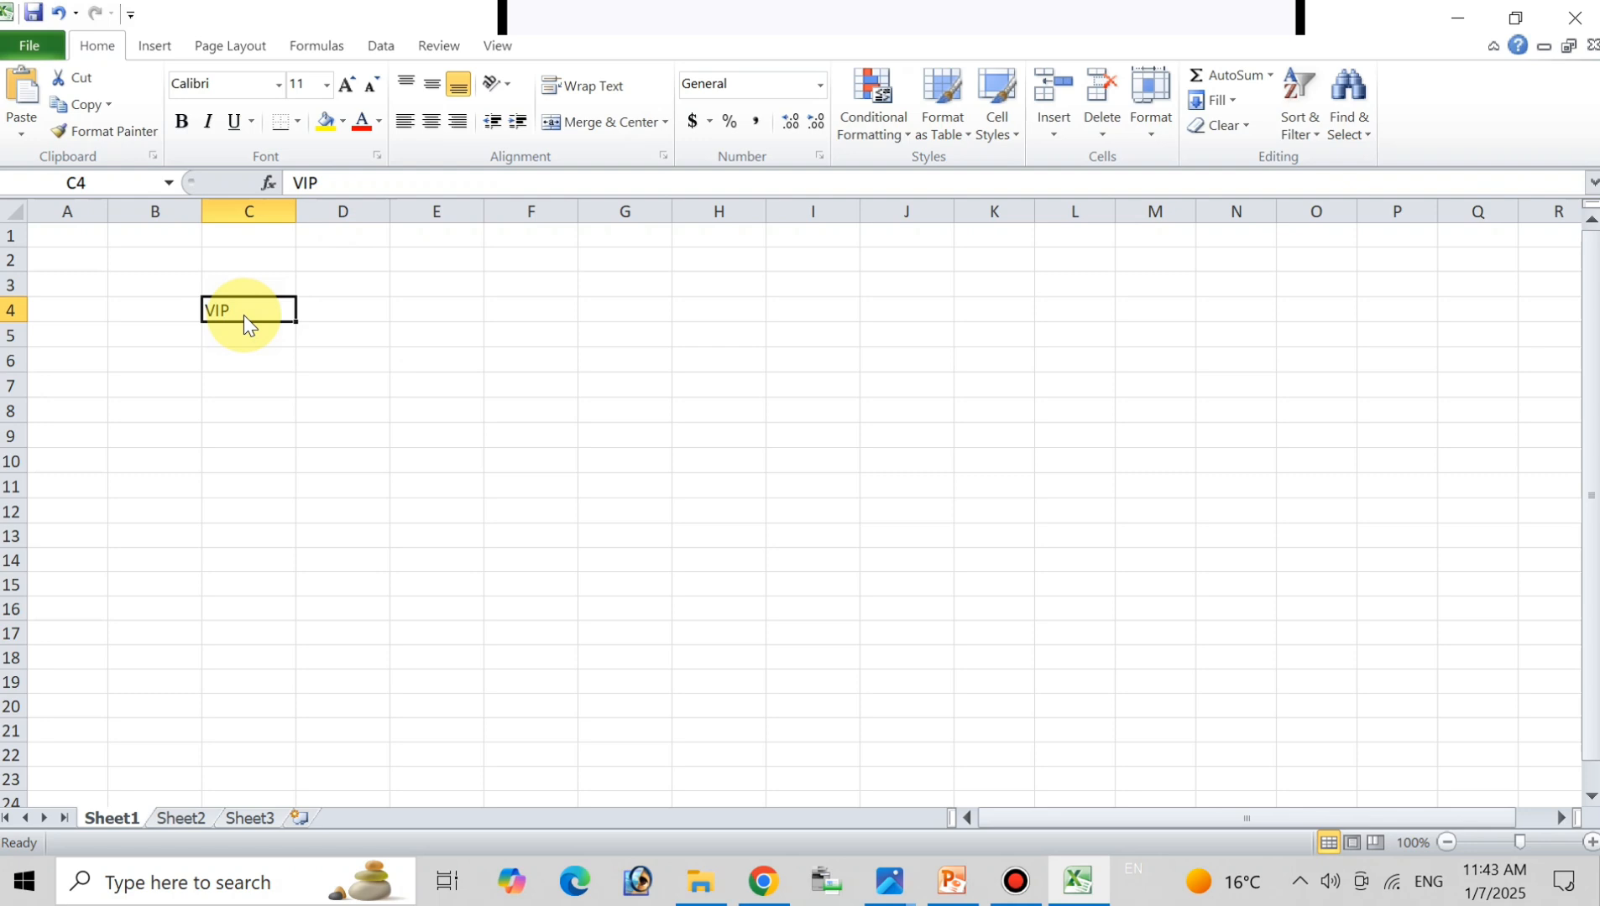
type("GGH")
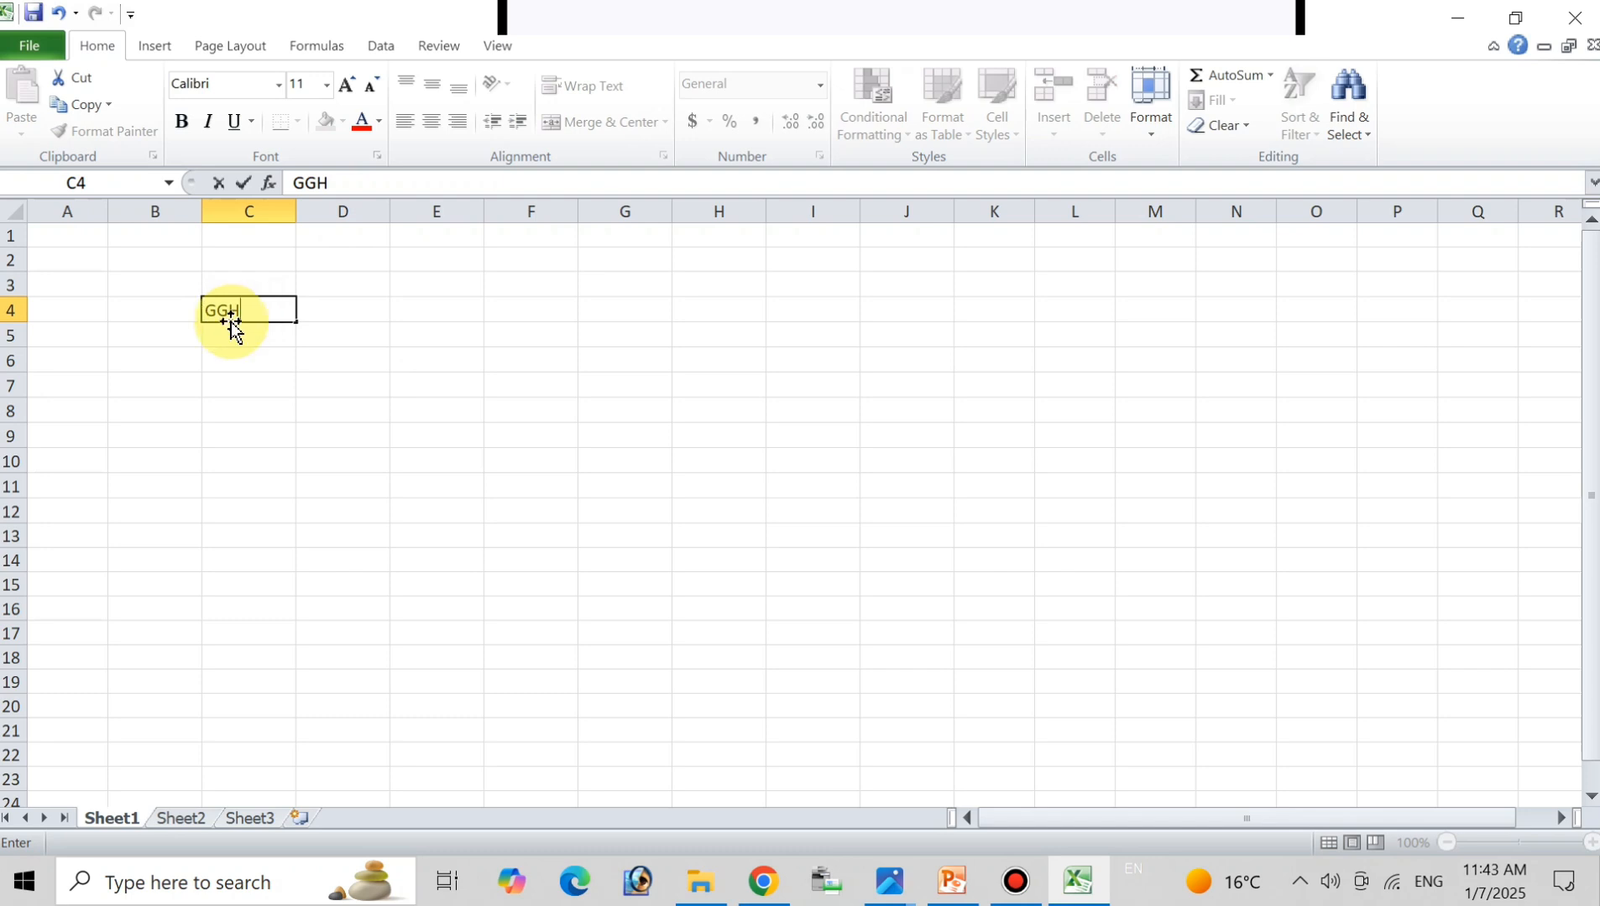
left_click(262, 388)
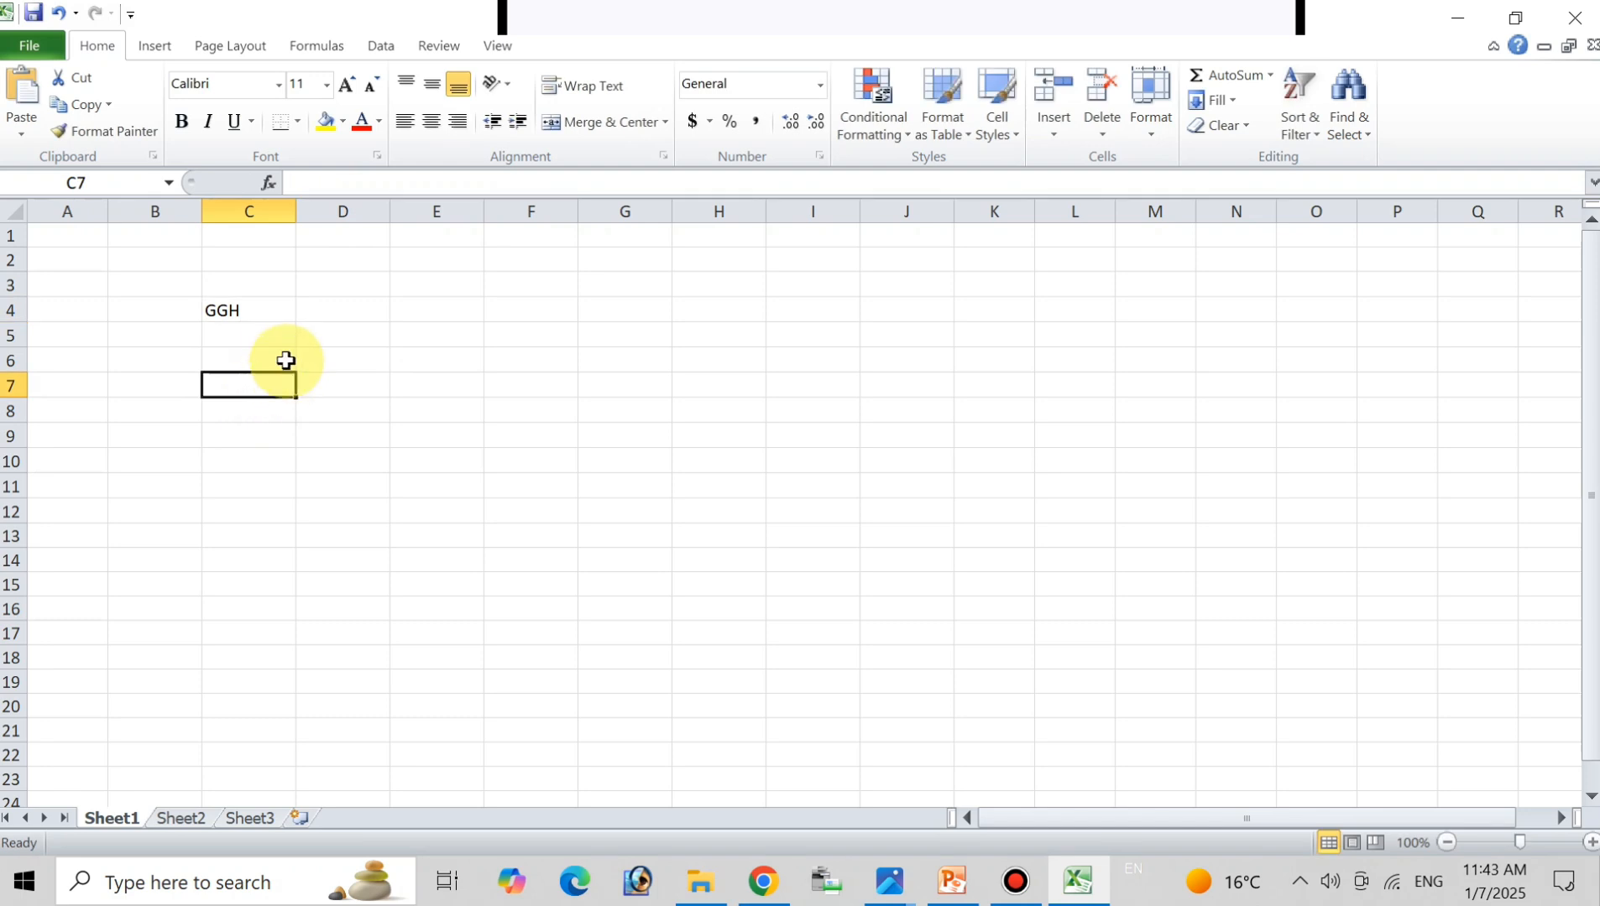
Overwrite the content of cell C4 with KLK.
left_click(256, 315)
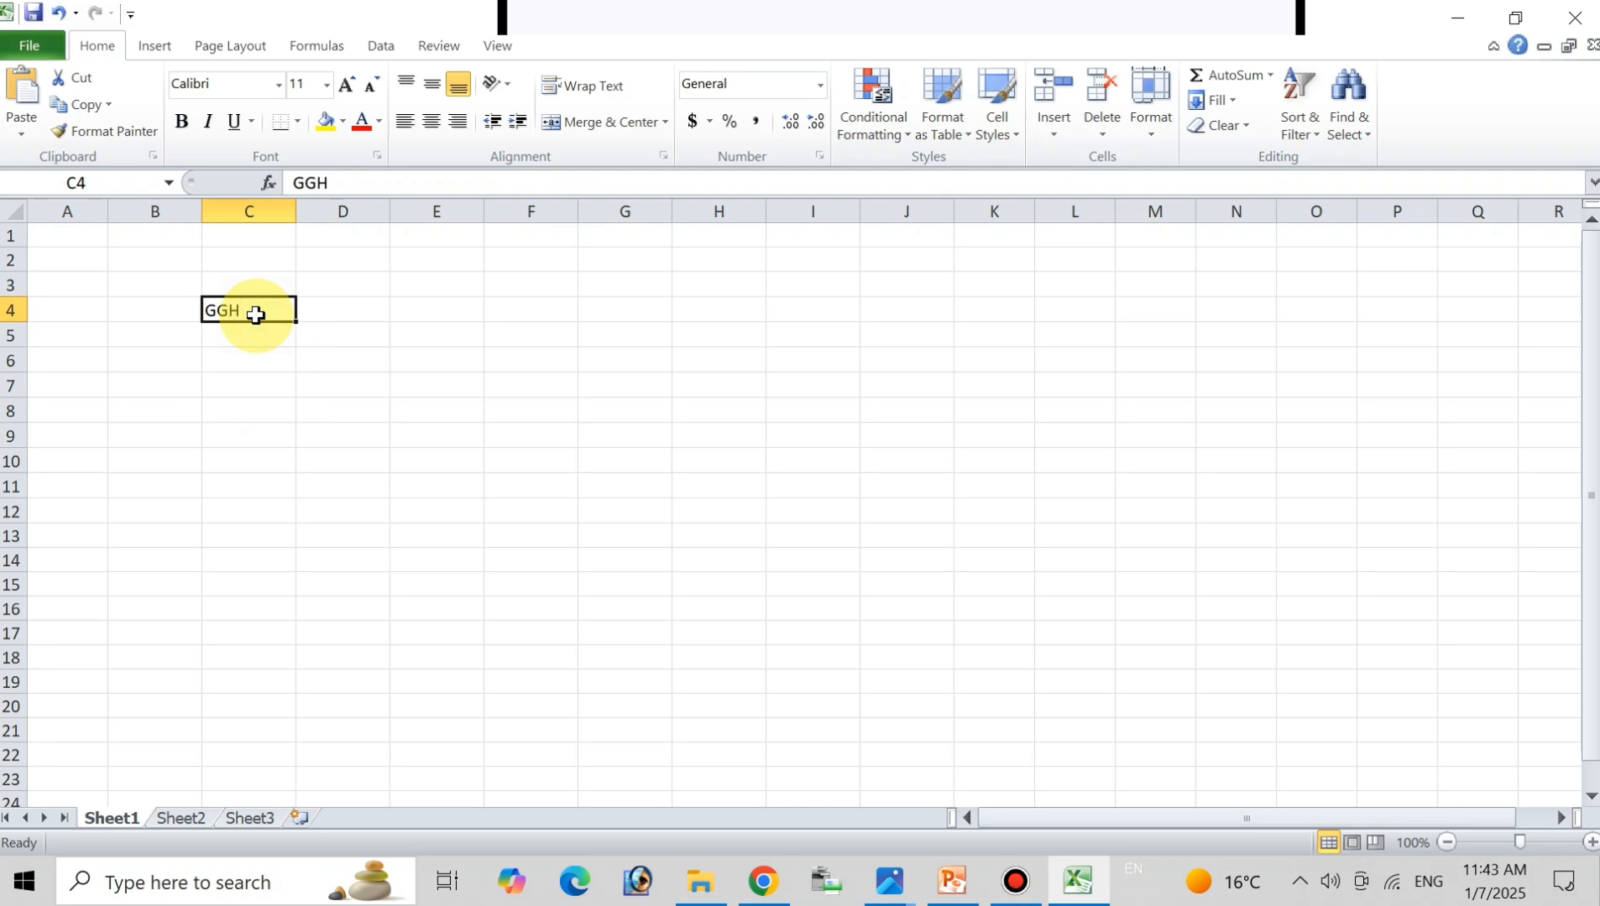
type("KLK")
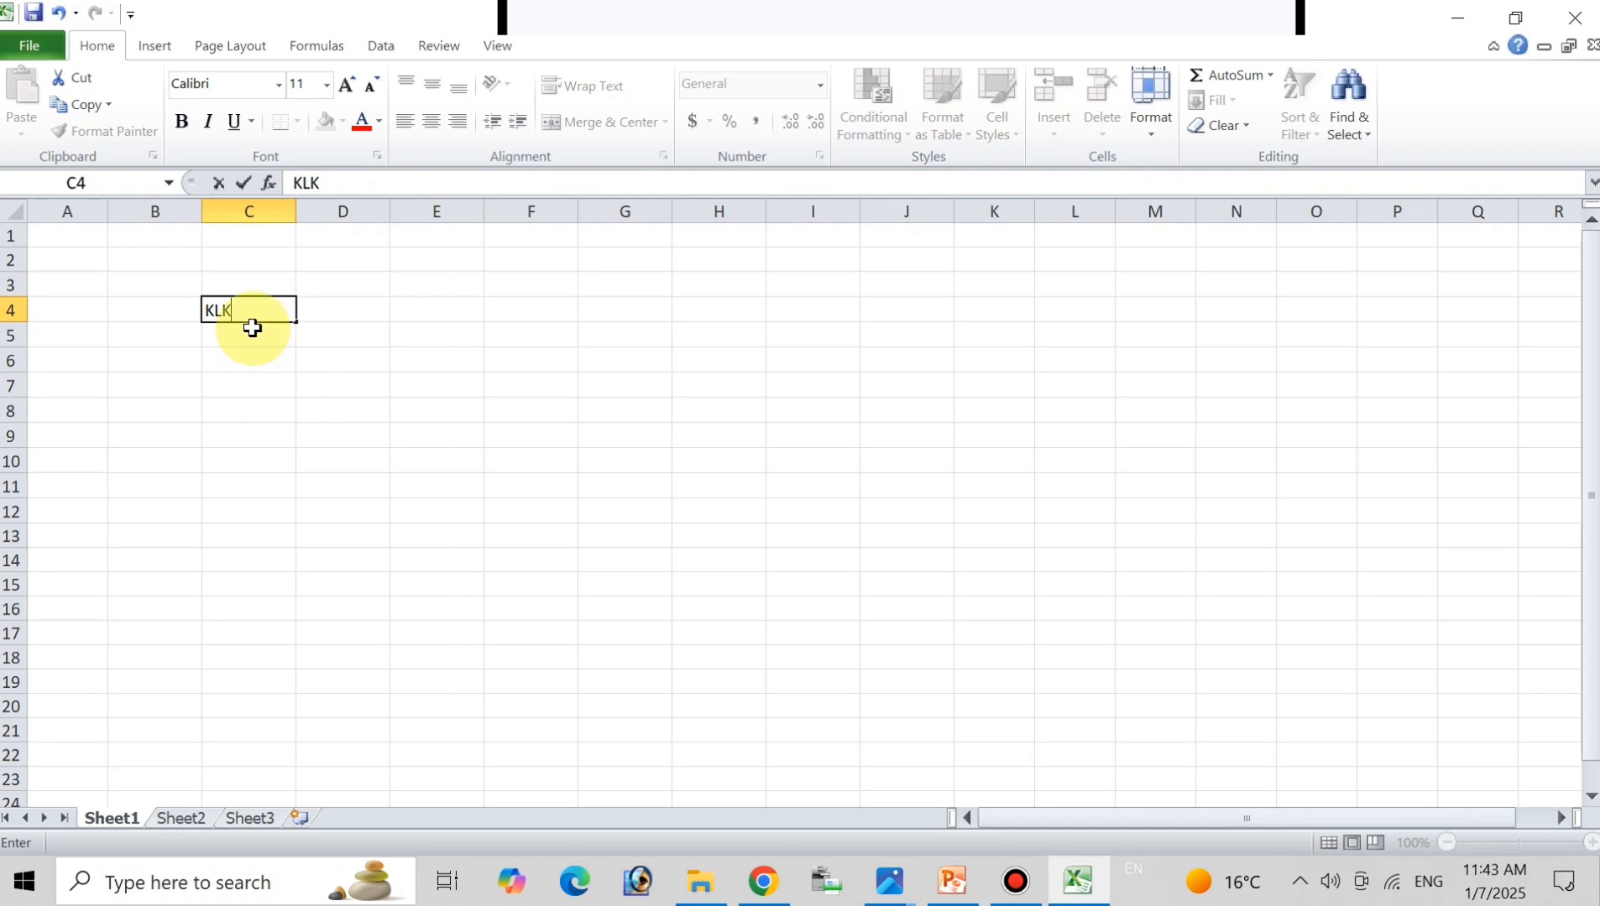
key("Return")
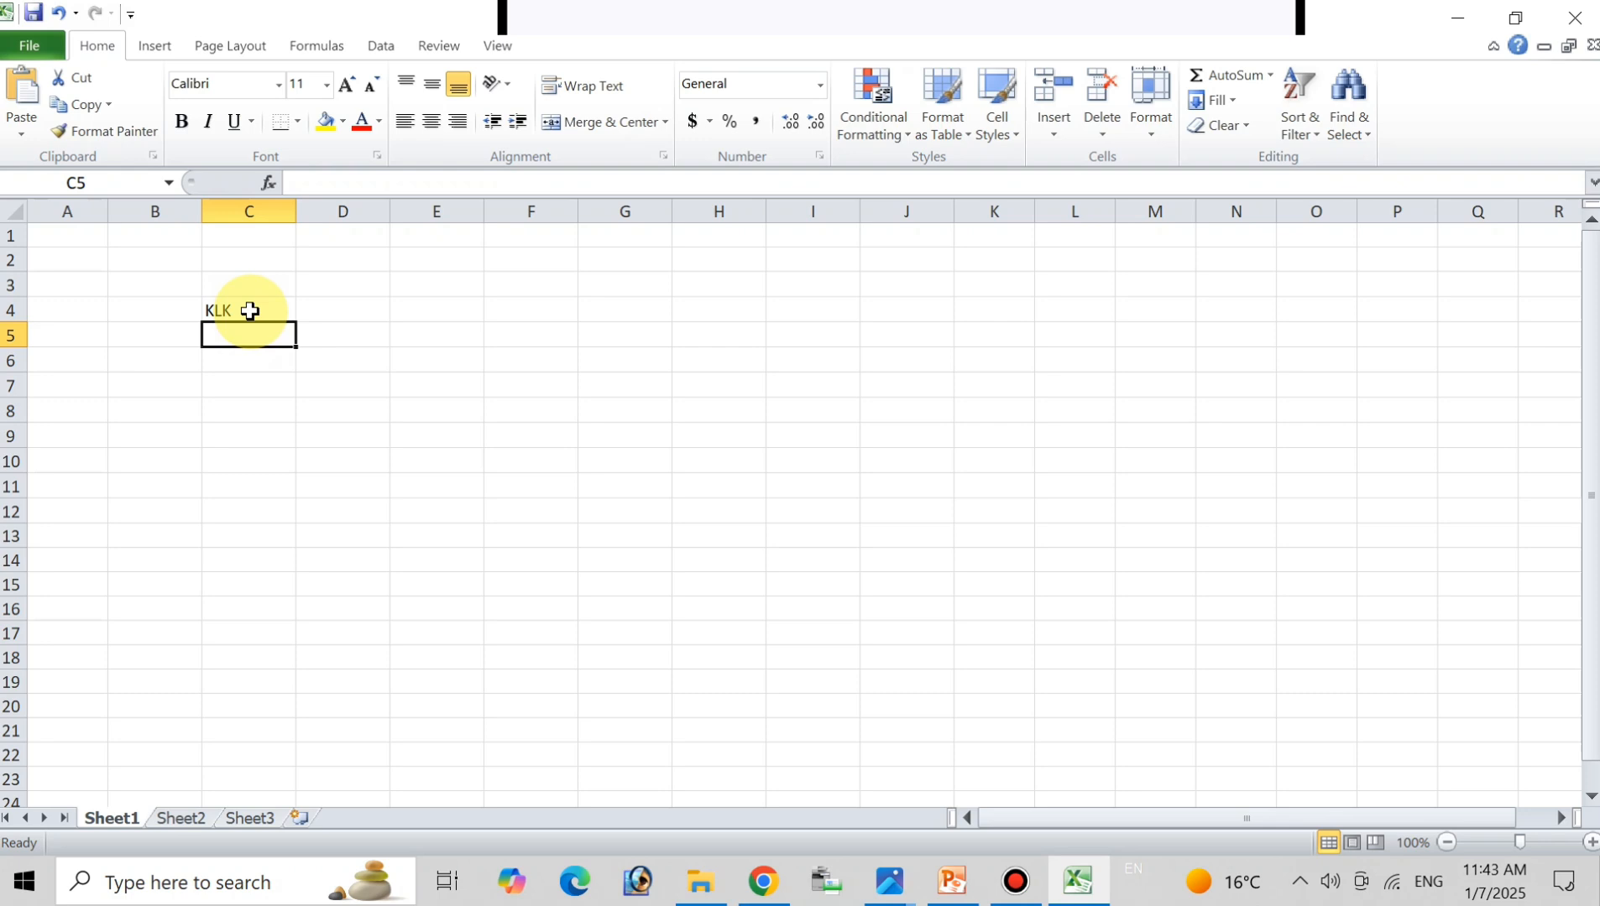
Append JLJJ;; to the existing text in cell C4.
left_click(249, 312)
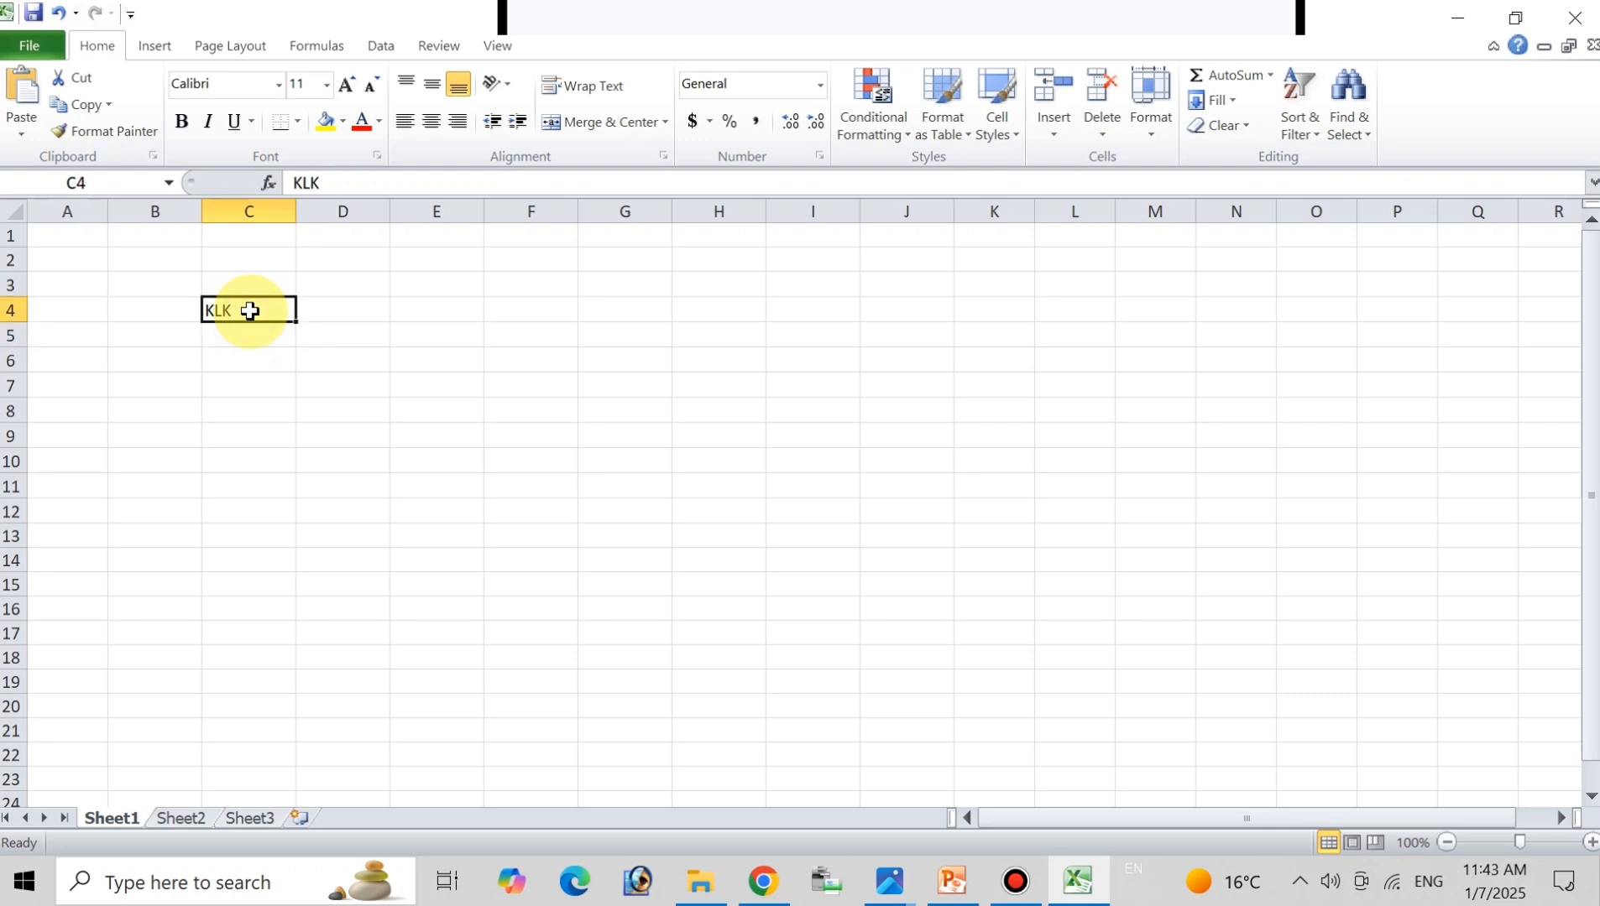
double_click(250, 312)
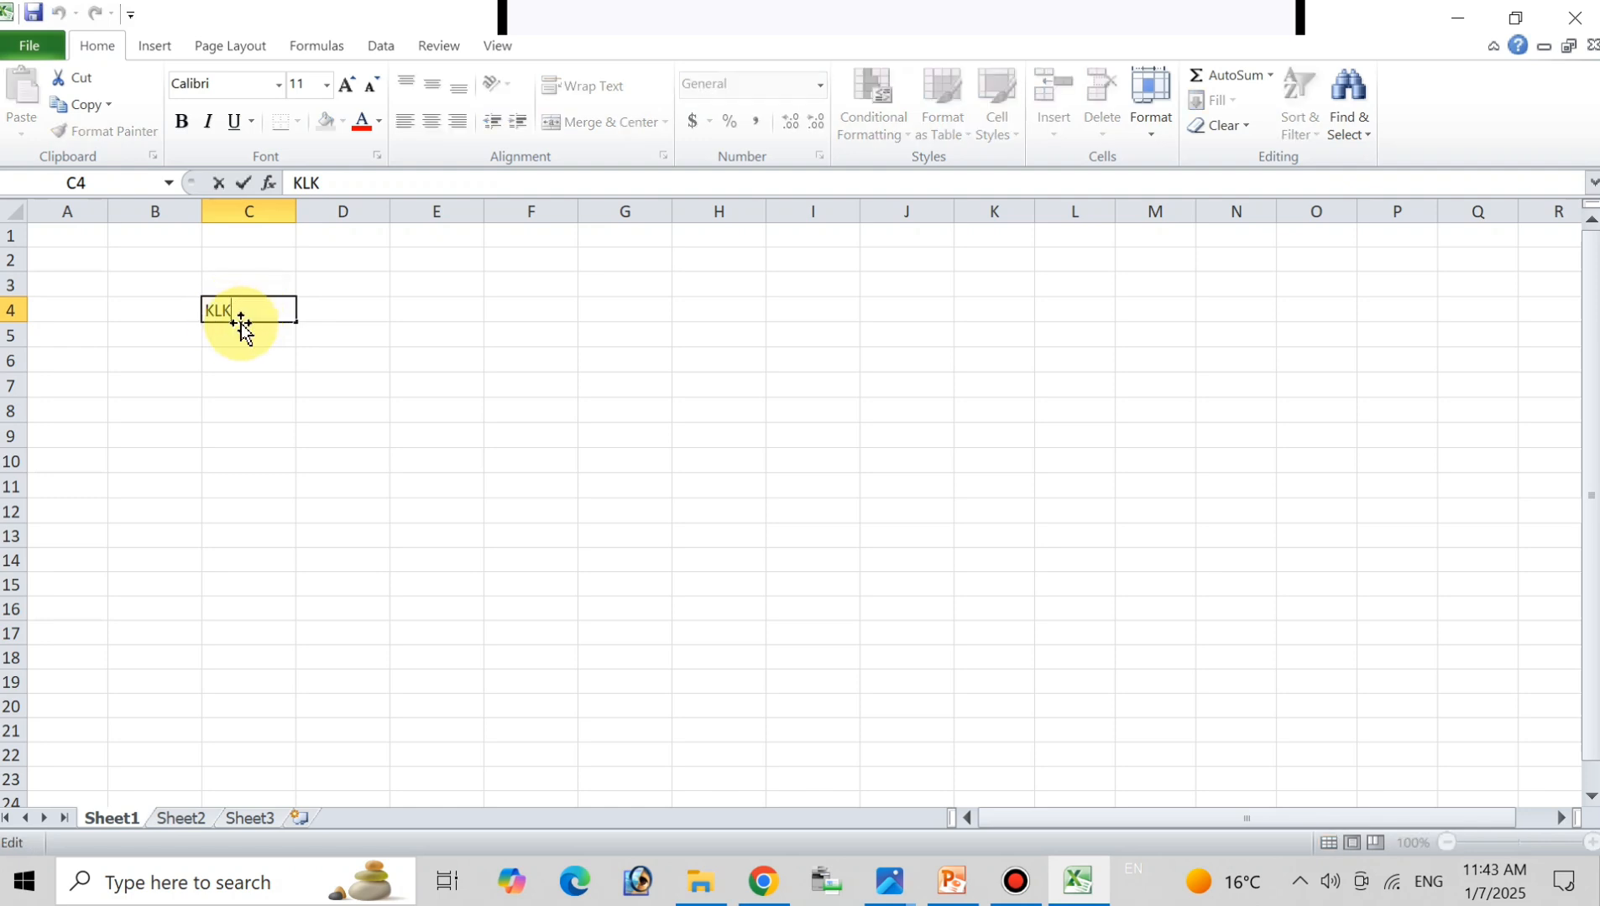
type("JLJJ;;")
left_click(259, 359)
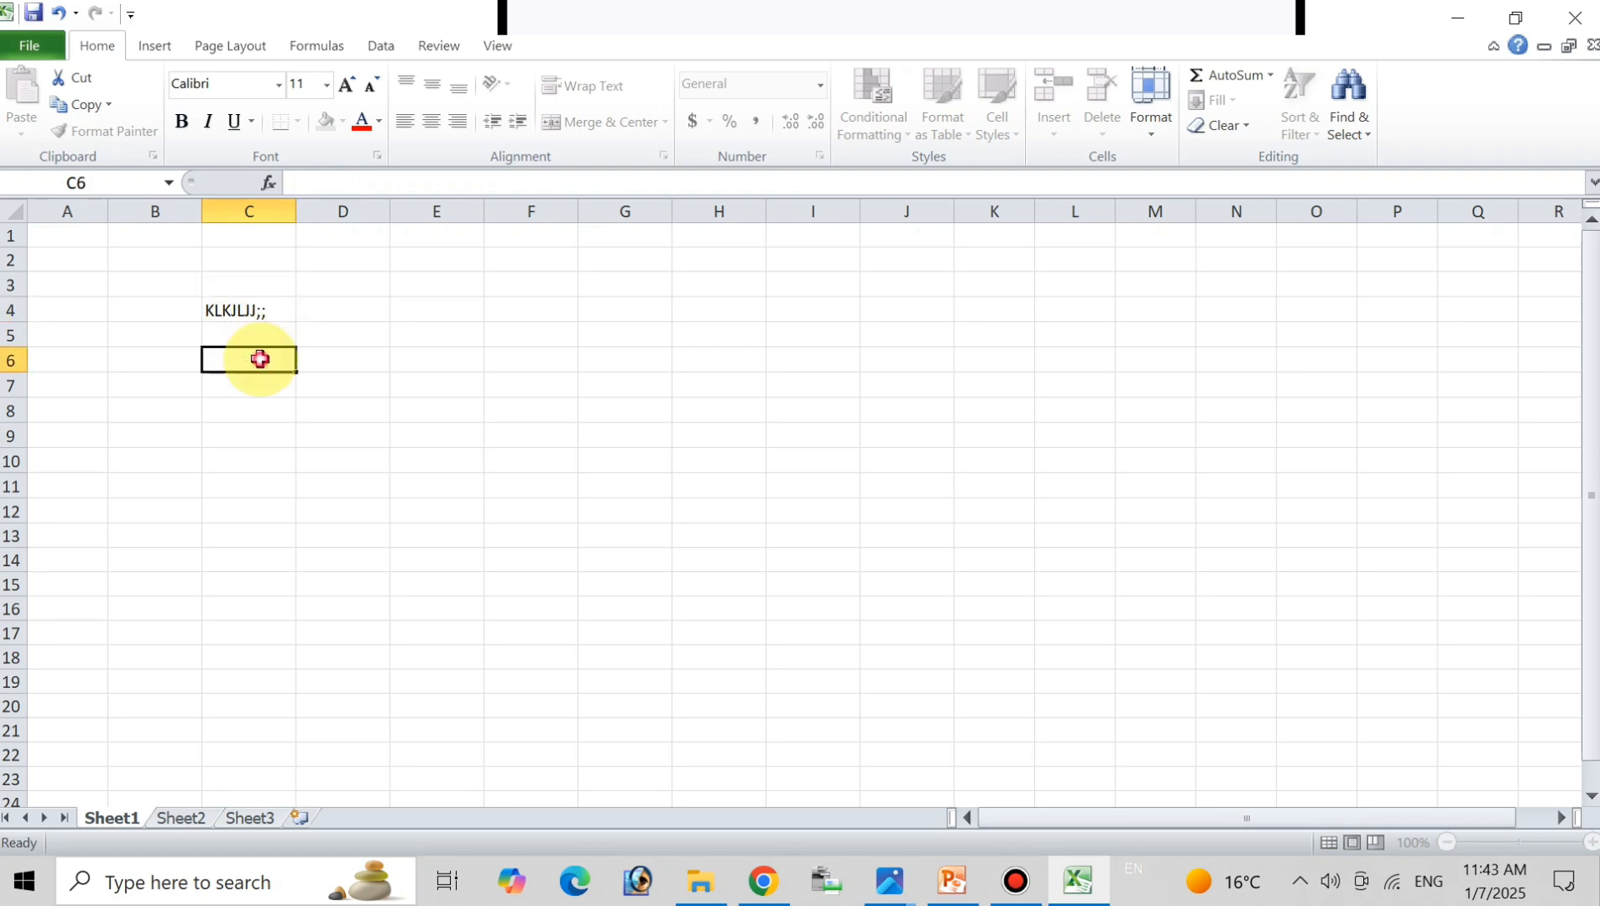
Reopen cell C4 for editing and add LLH to the end of its text.
left_click(262, 310)
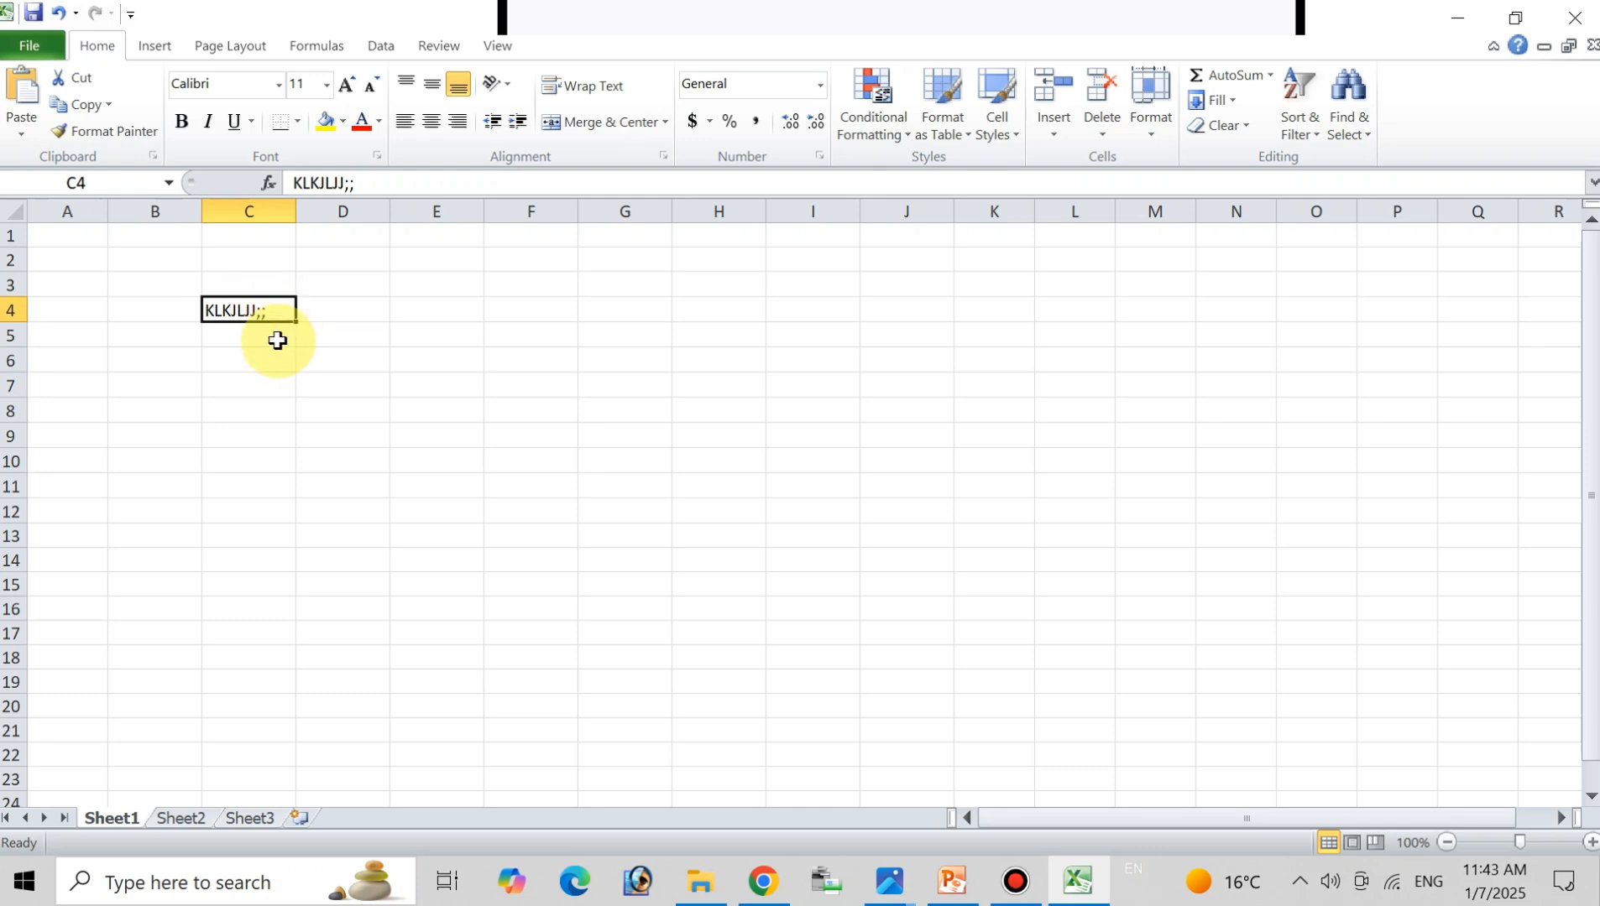
key("F2")
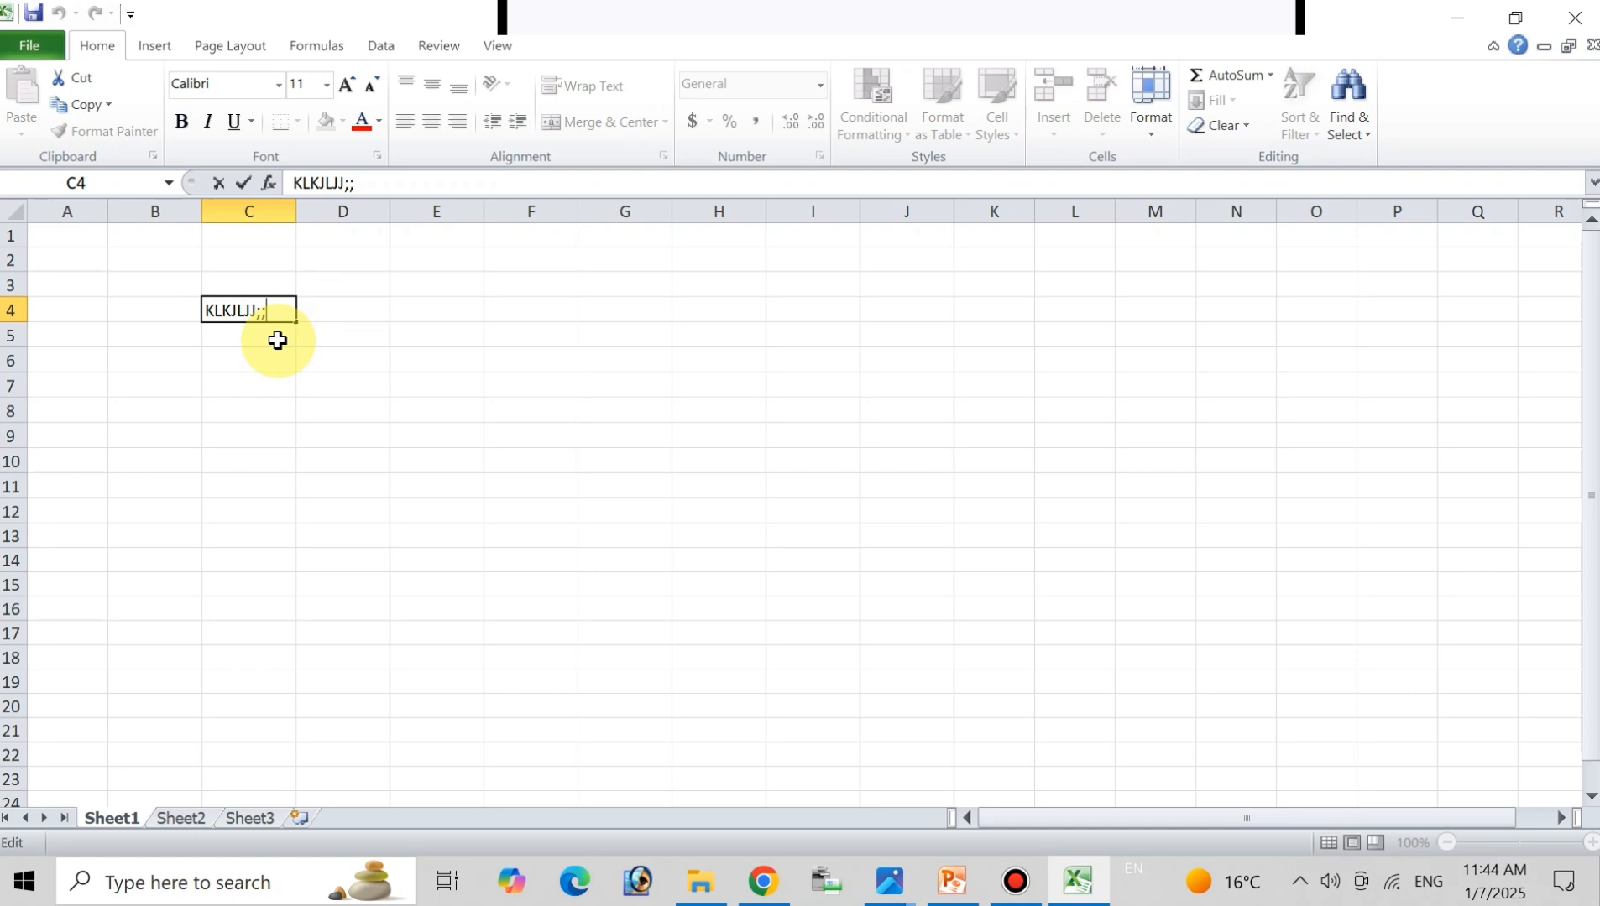
type("LLH")
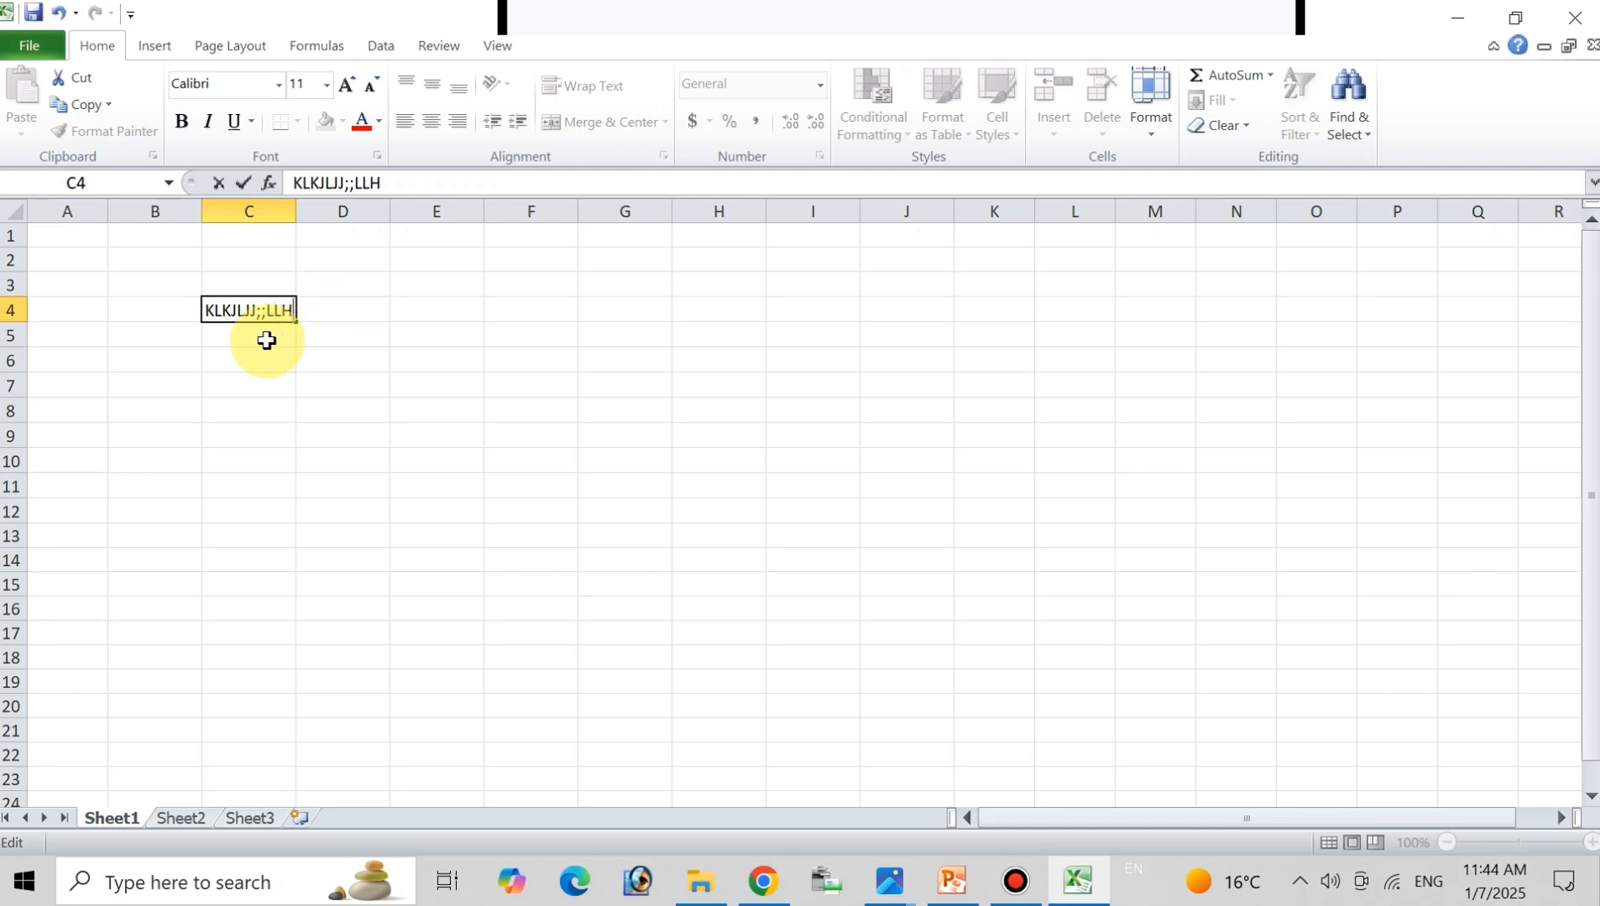
key("Return")
Delete the contents of the range C3:C8.
left_click_drag(257, 283, 279, 406)
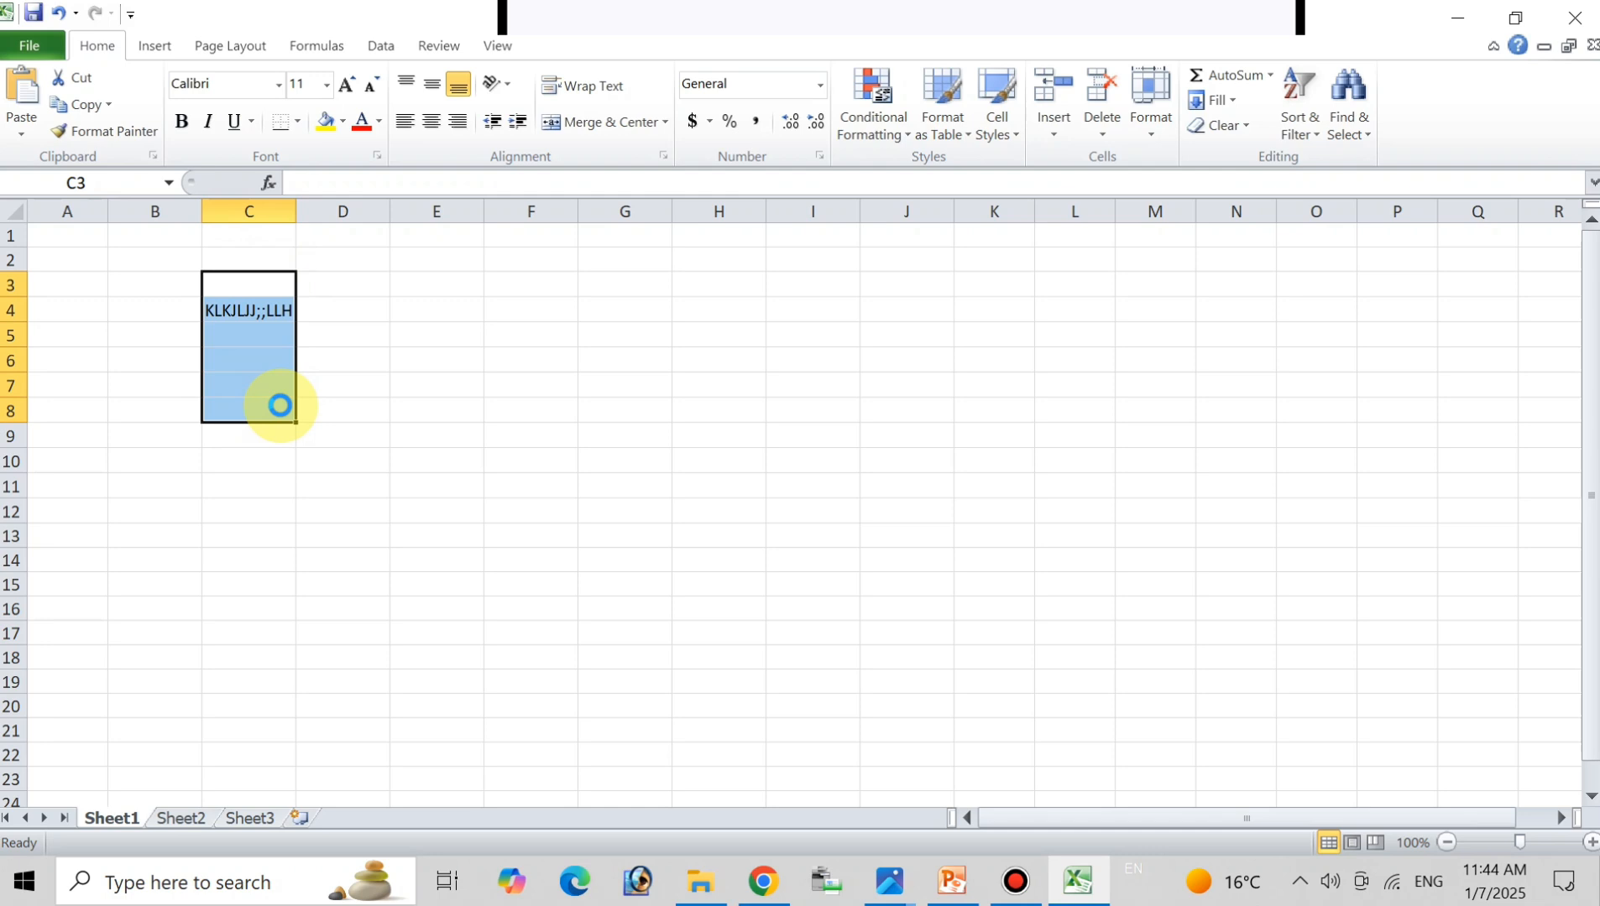
key("Delete")
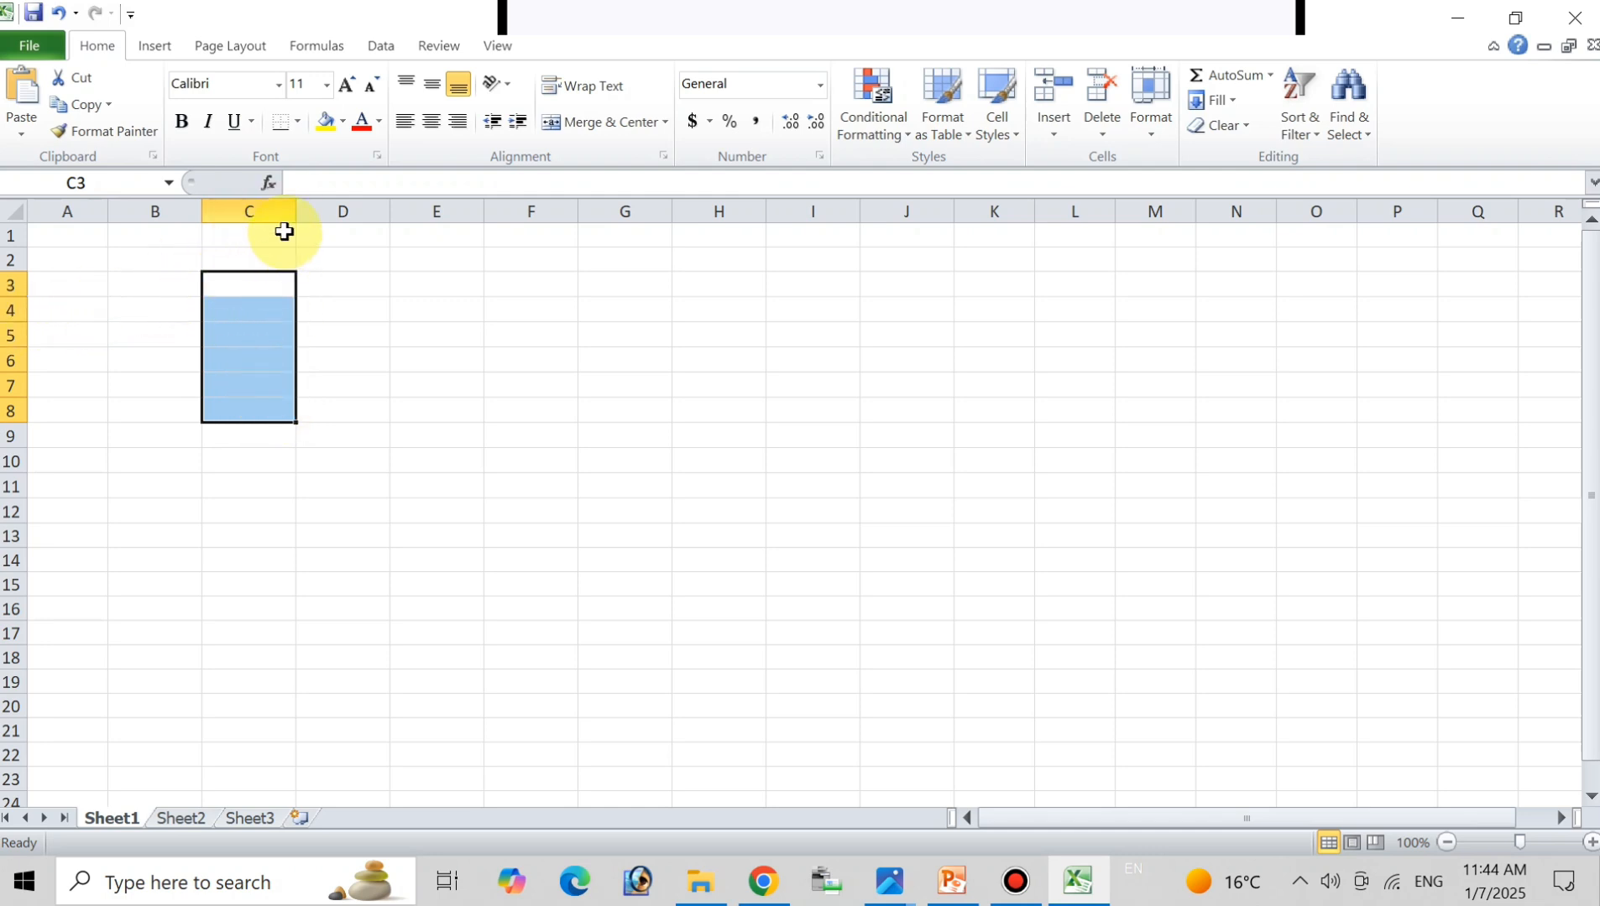
left_click(349, 336)
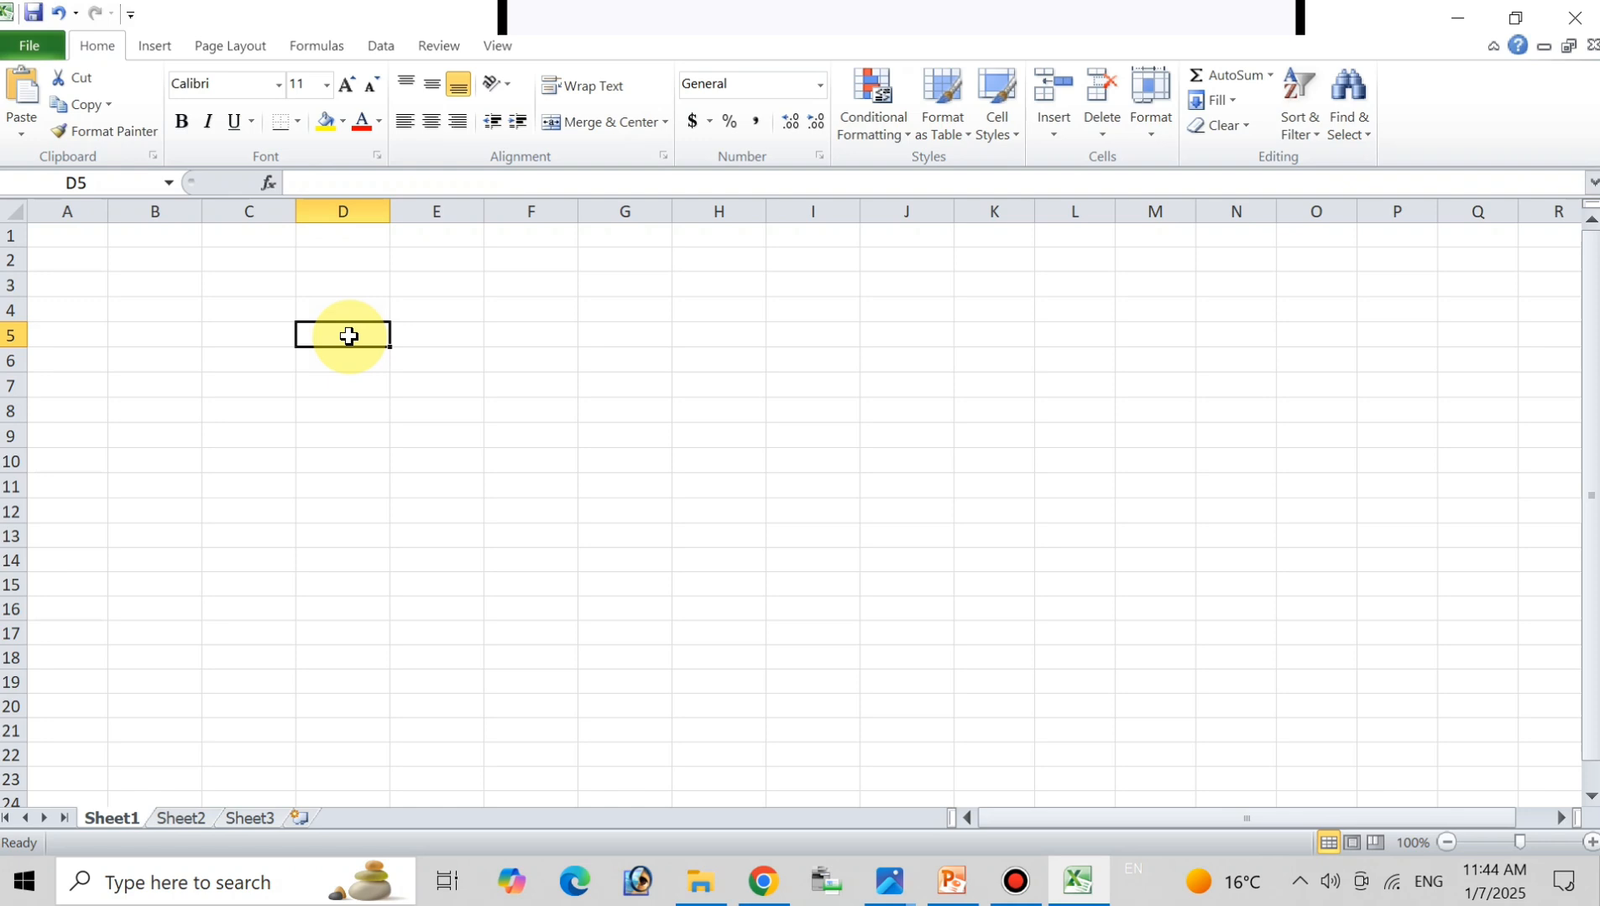
double_click(349, 336)
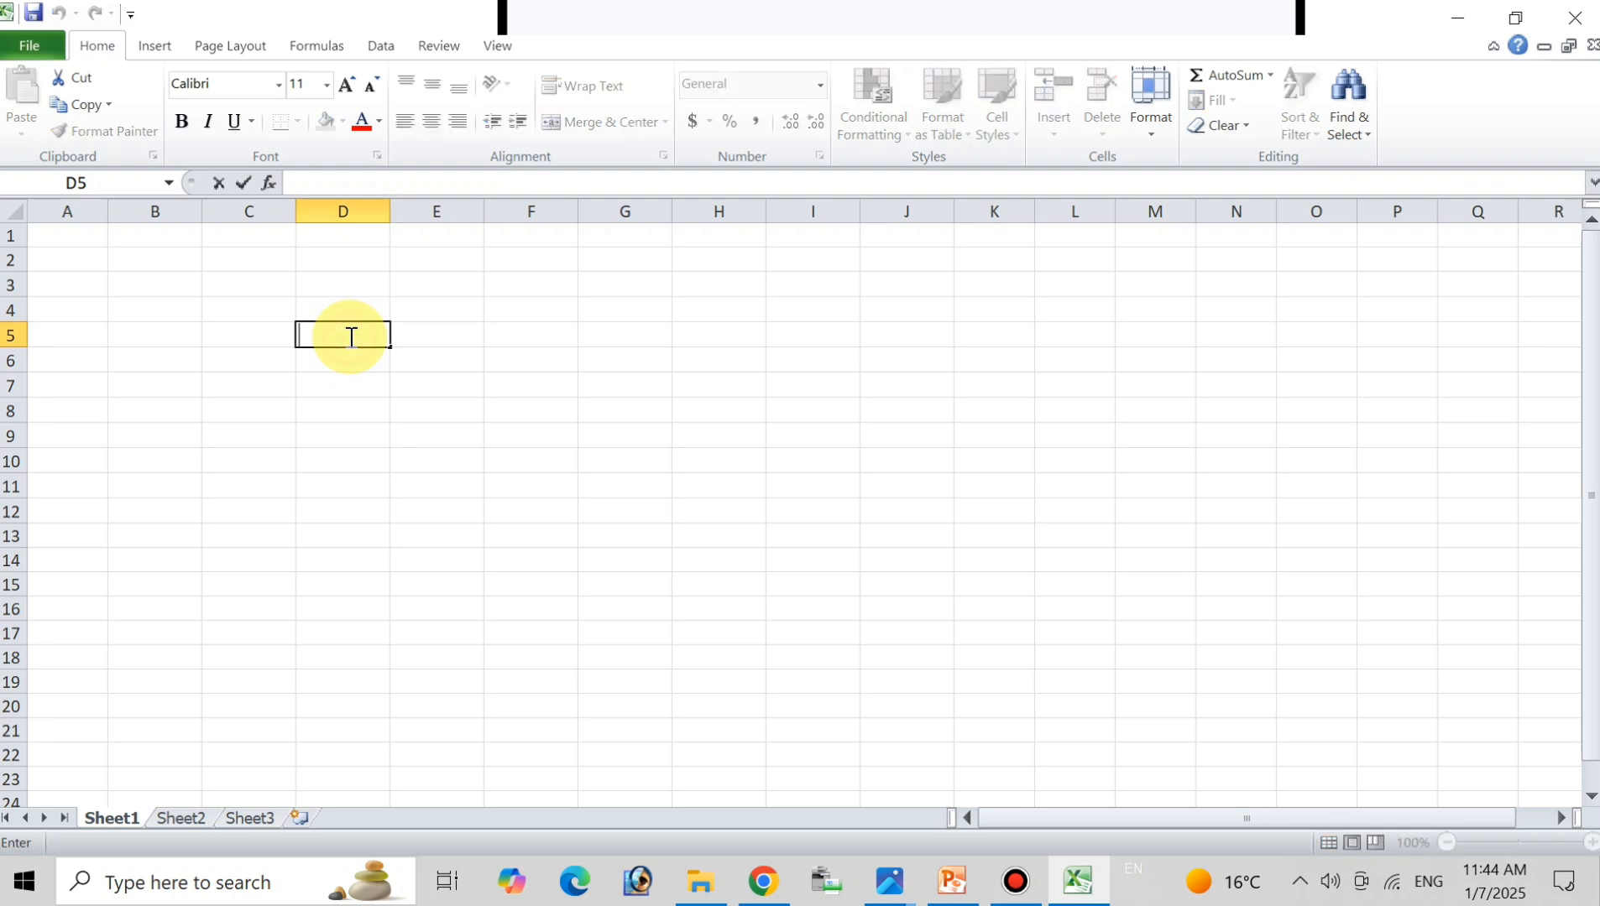
left_click(347, 387)
left_click(348, 338)
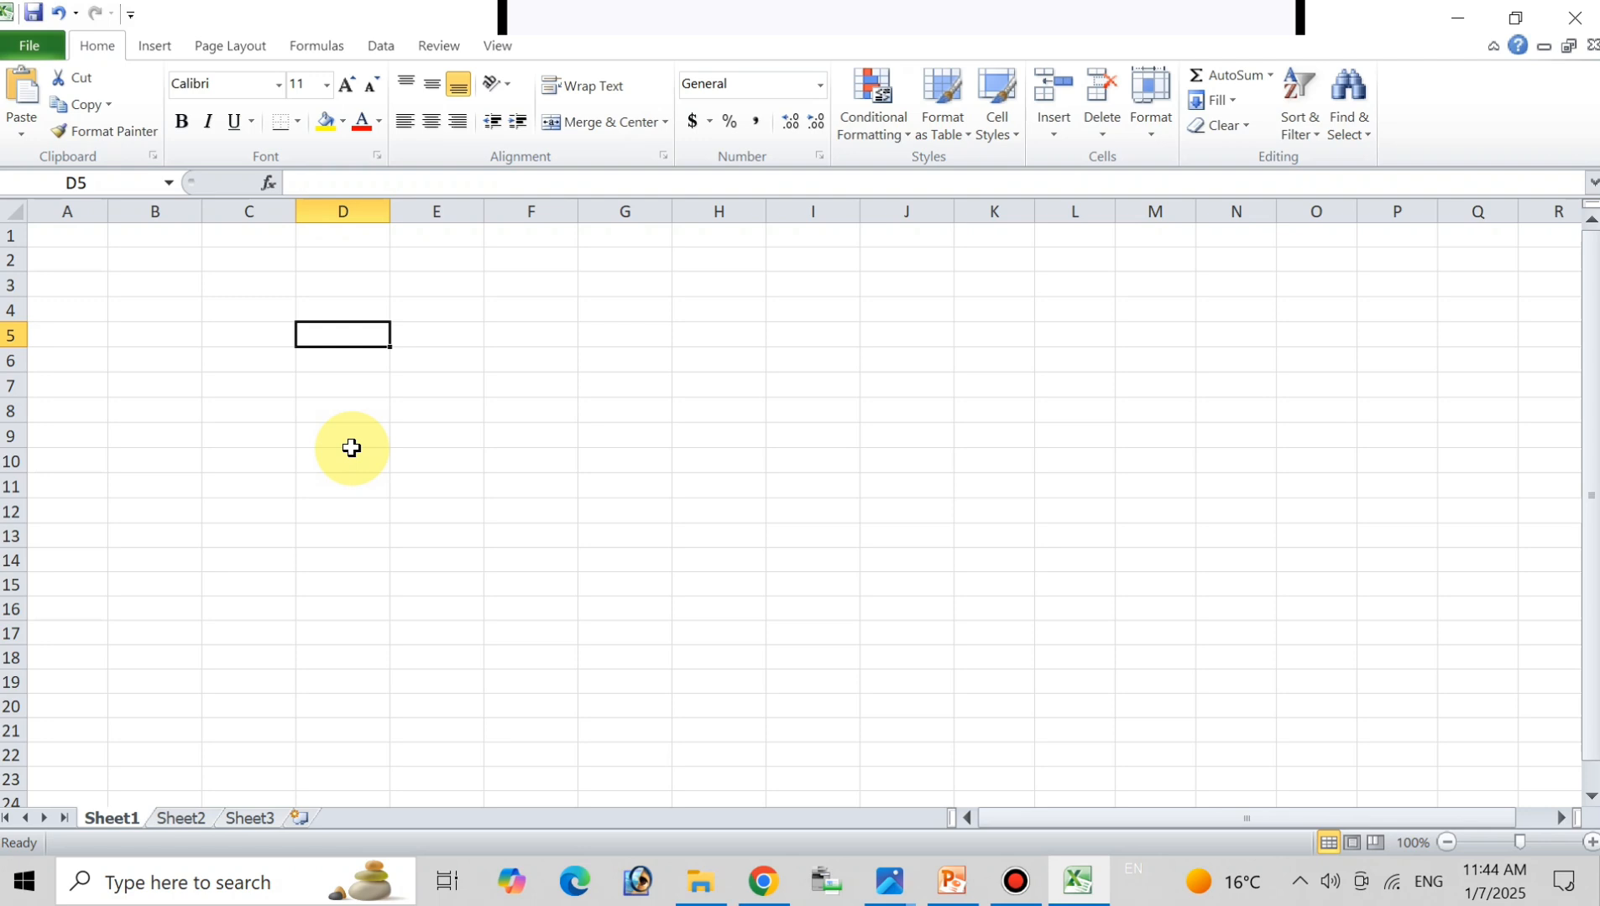
left_click(318, 289)
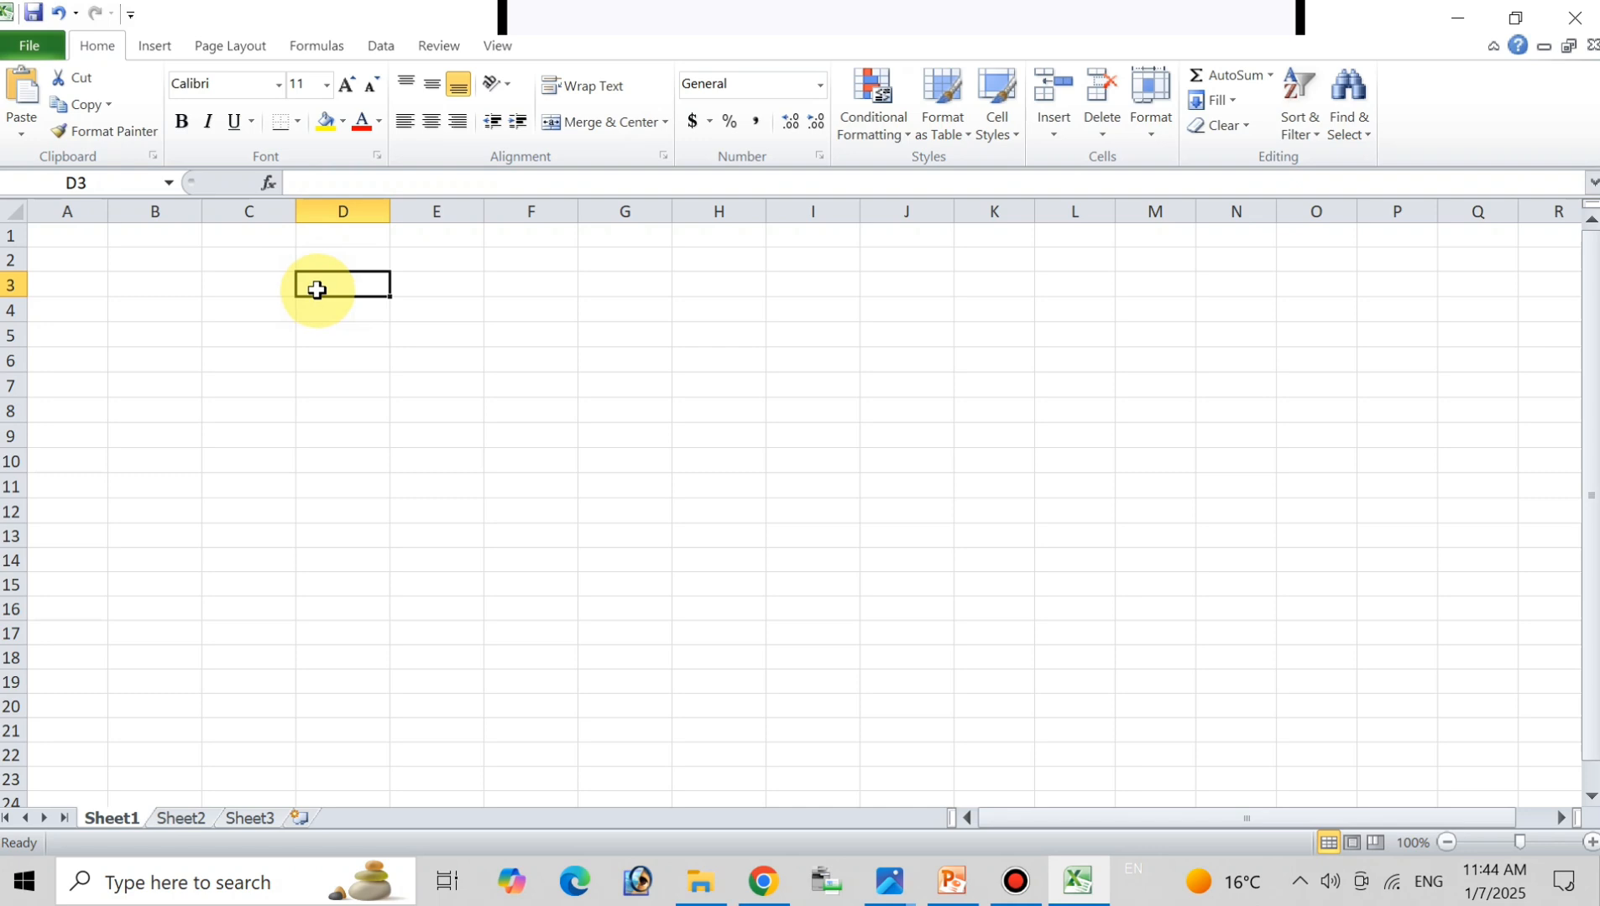
Enter 1 in cell C2 and 2 in C3, and fill the number series down through C11.
left_click(265, 255)
type("1")
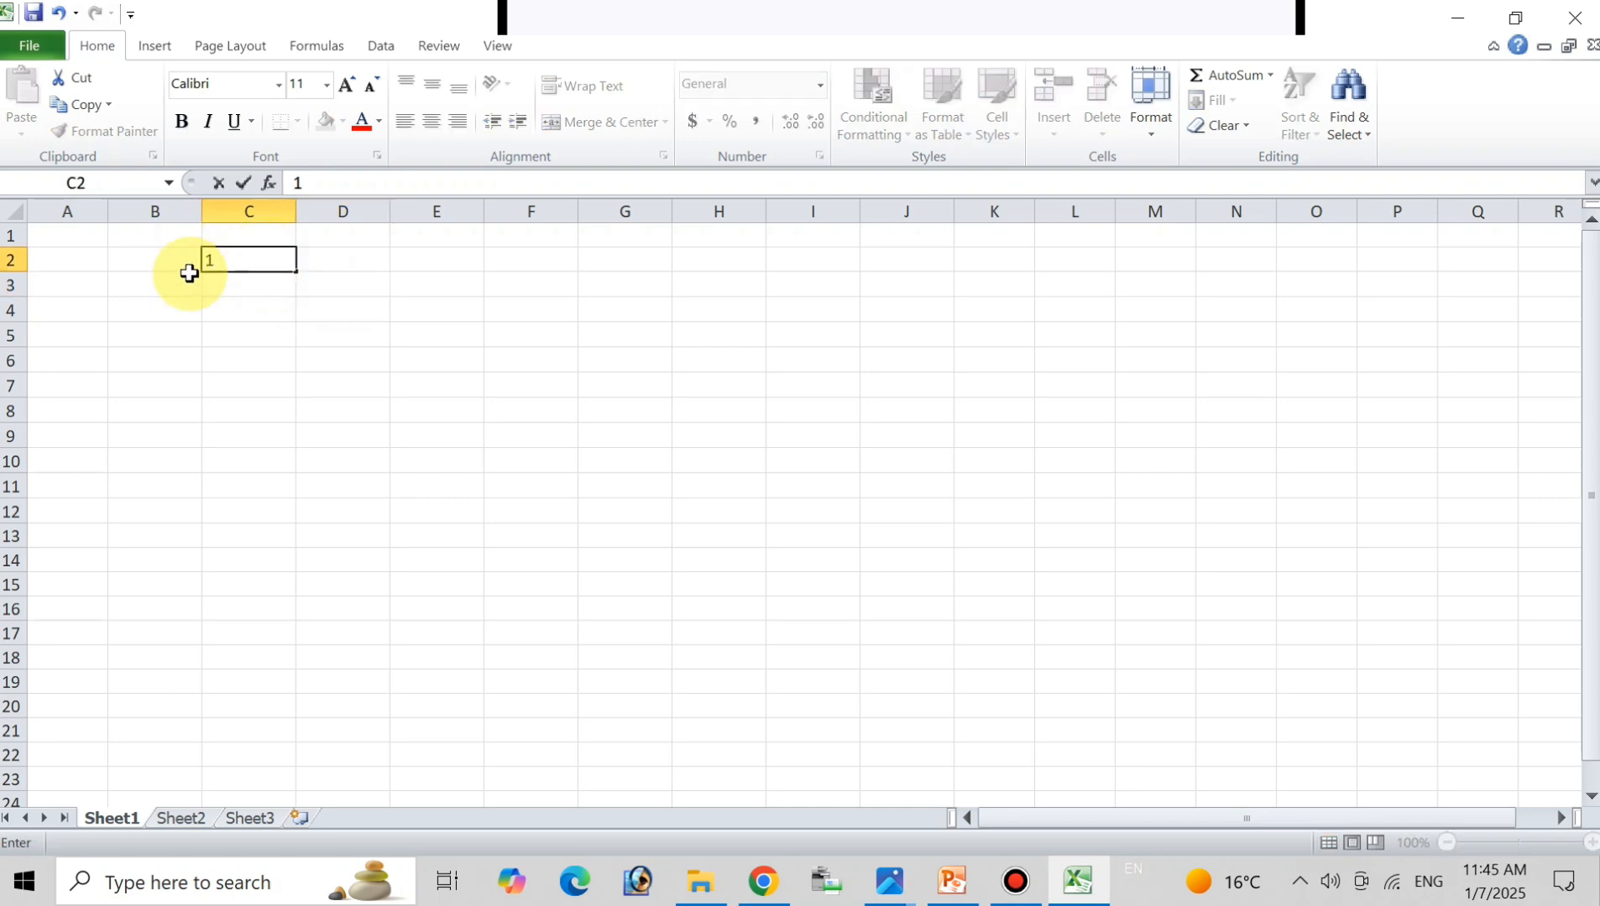
left_click(221, 293)
type("2")
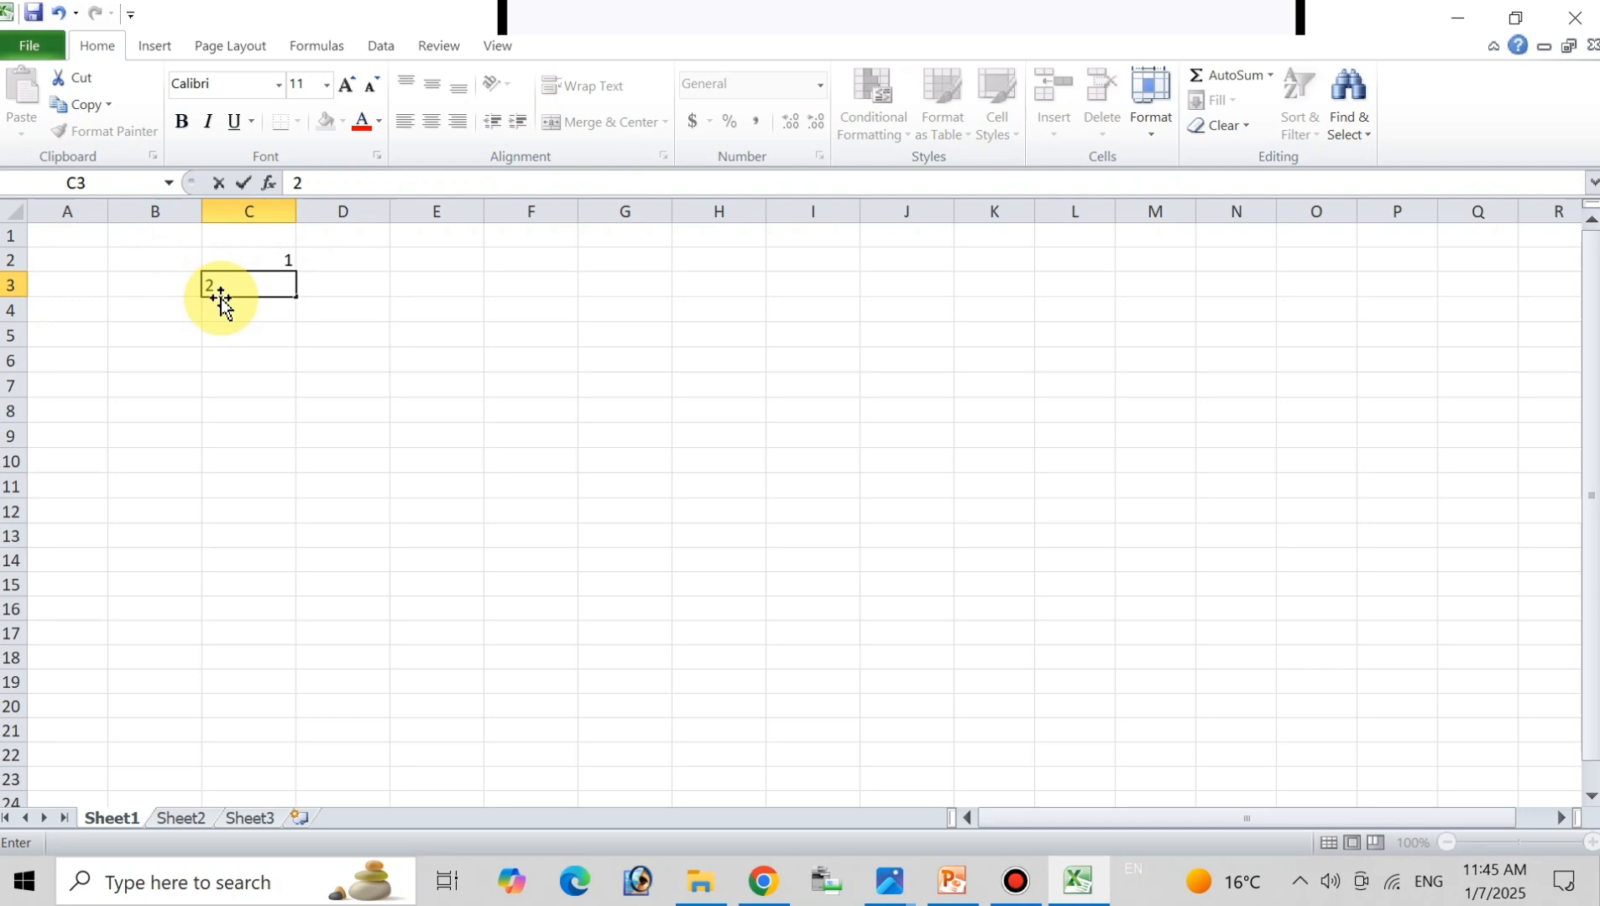
left_click(250, 312)
type("3")
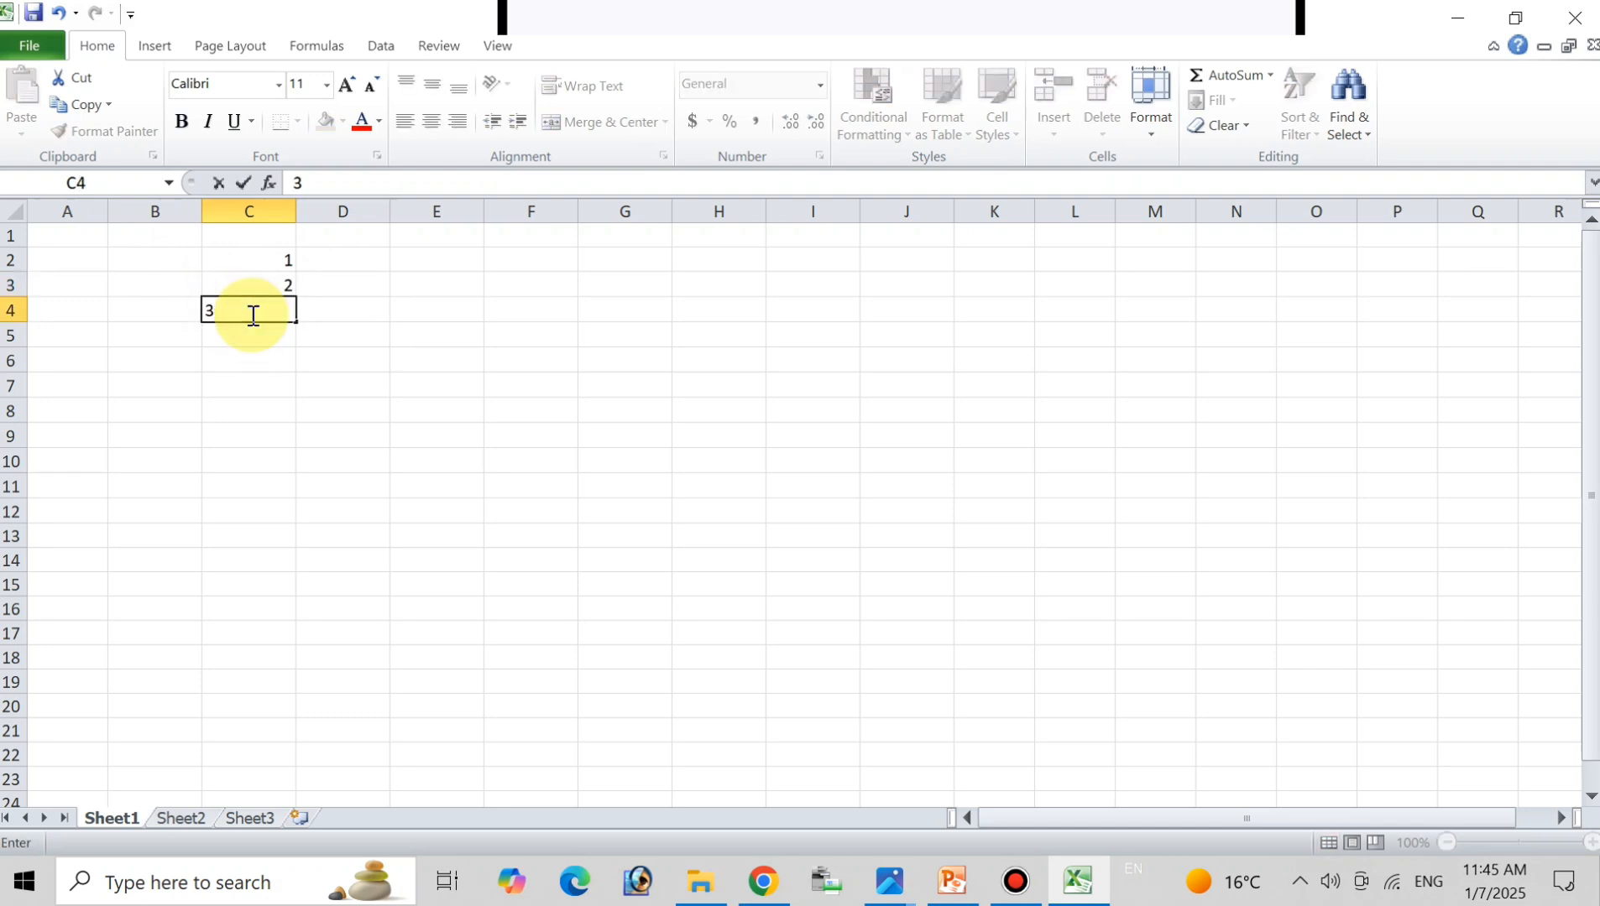
key("BackSpace")
left_click_drag(284, 261, 268, 285)
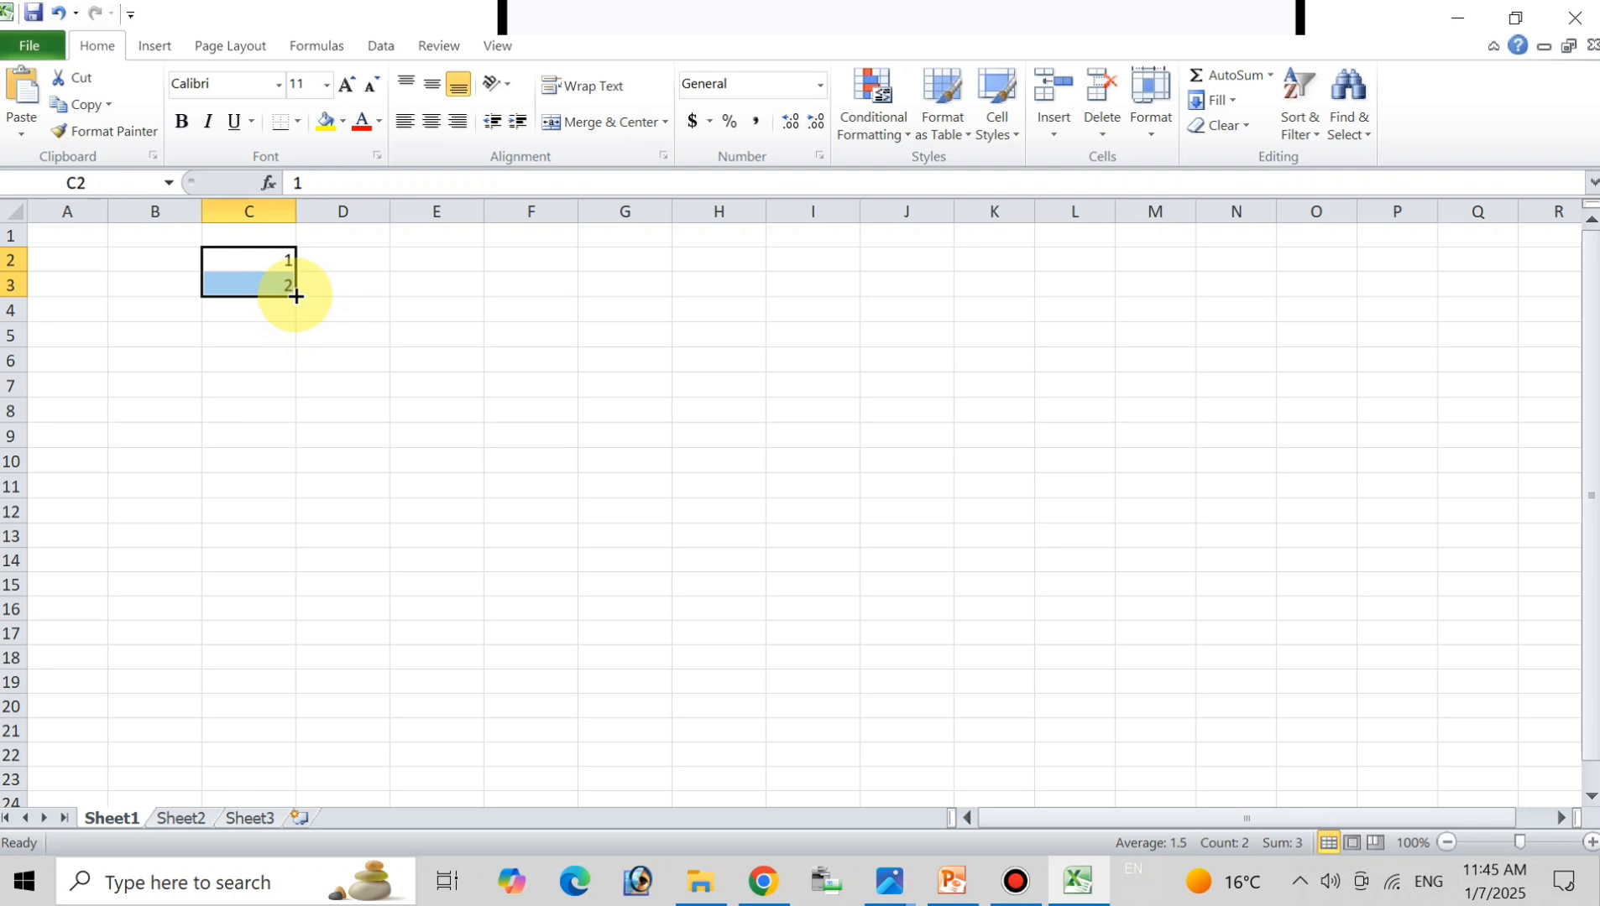
left_click_drag(296, 295, 301, 506)
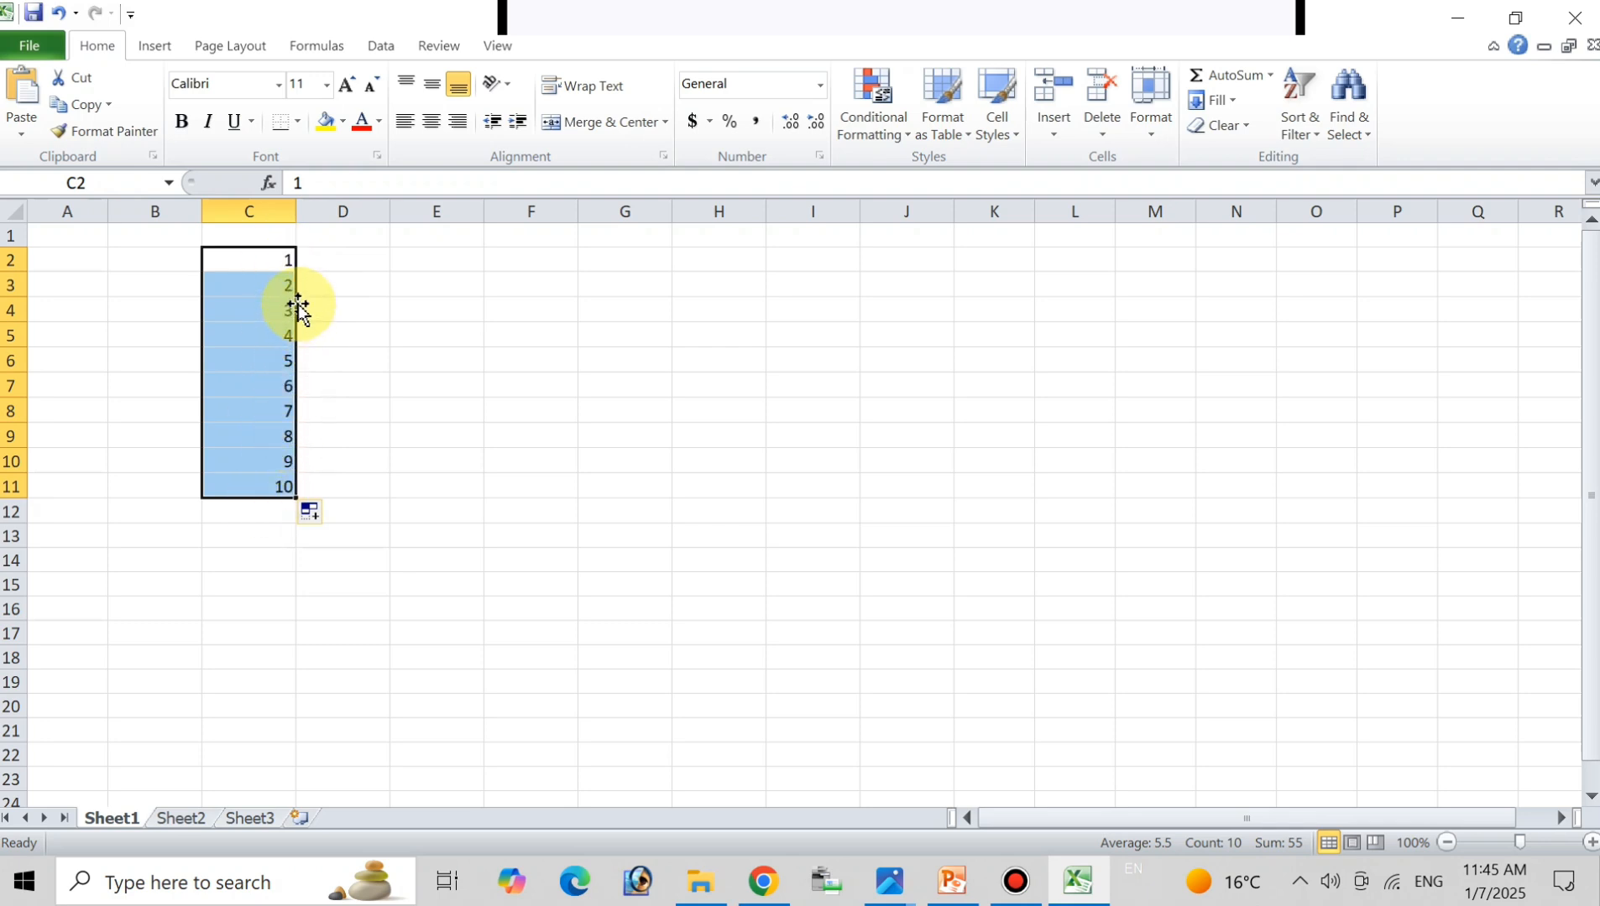
Enter SUN in cell D2 and MON in D3, and fill the weekday series down through SAT in D8.
left_click(346, 265)
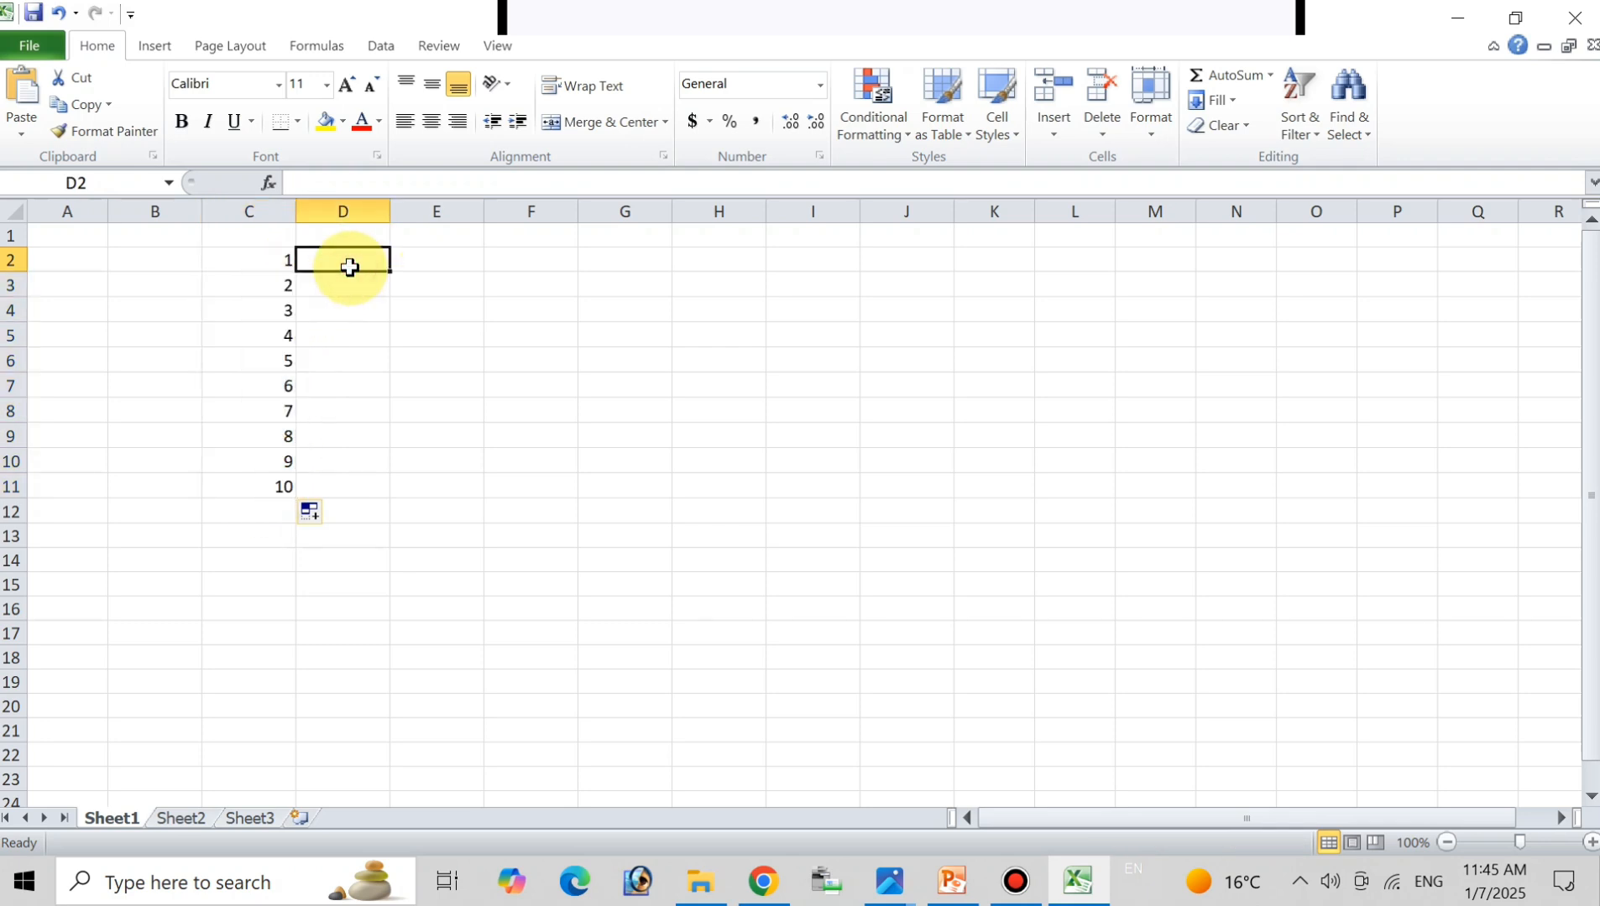
type("SUN")
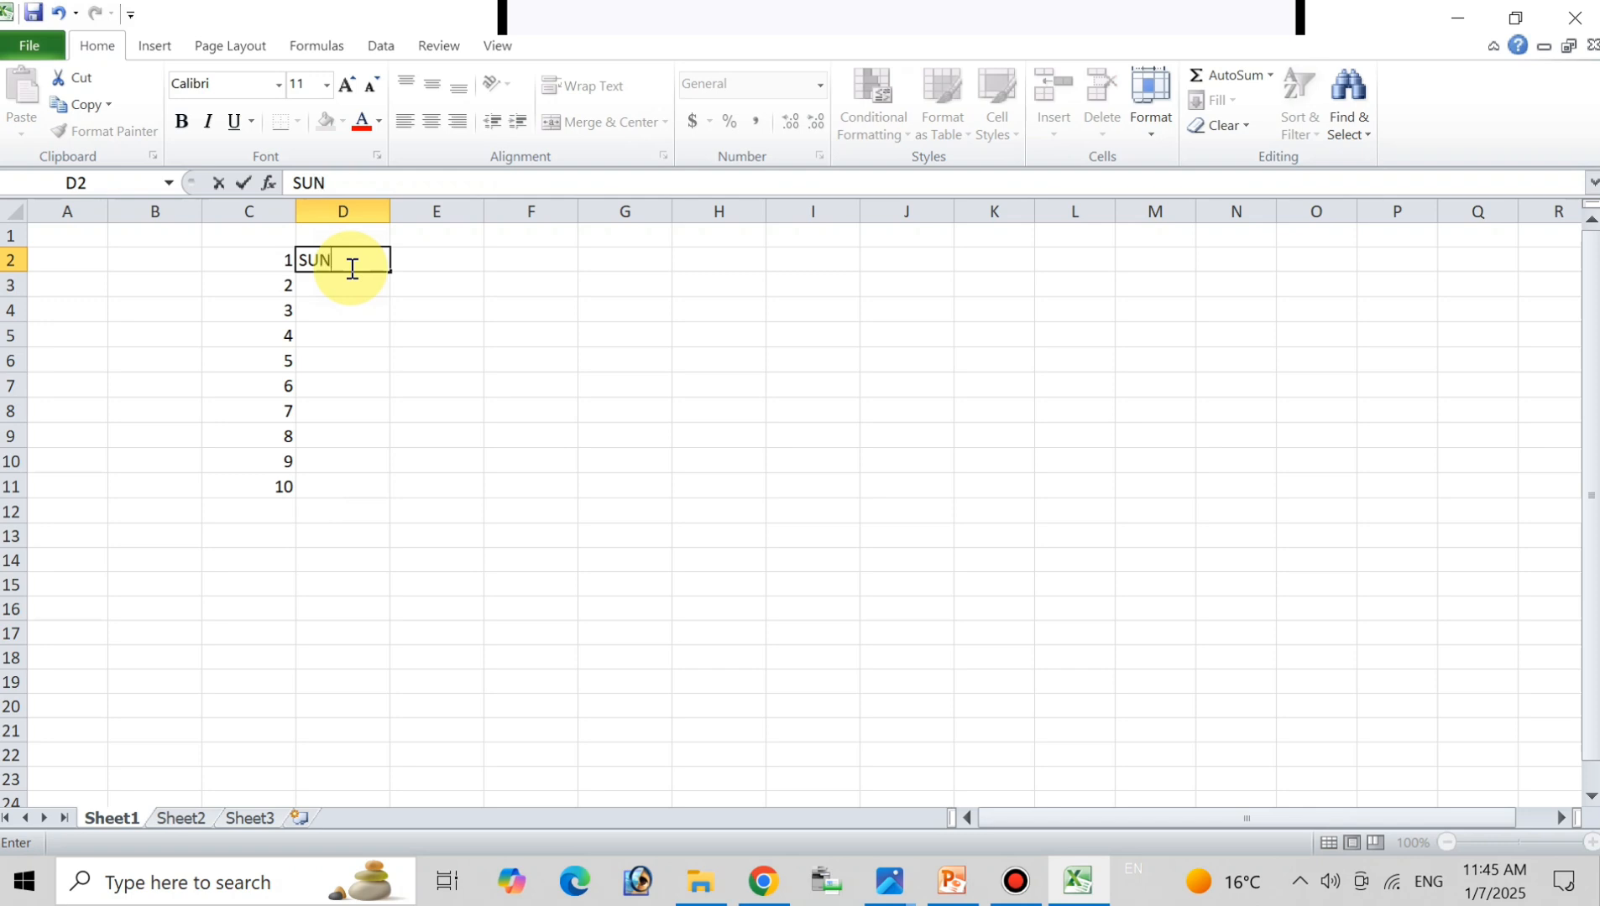
left_click(339, 282)
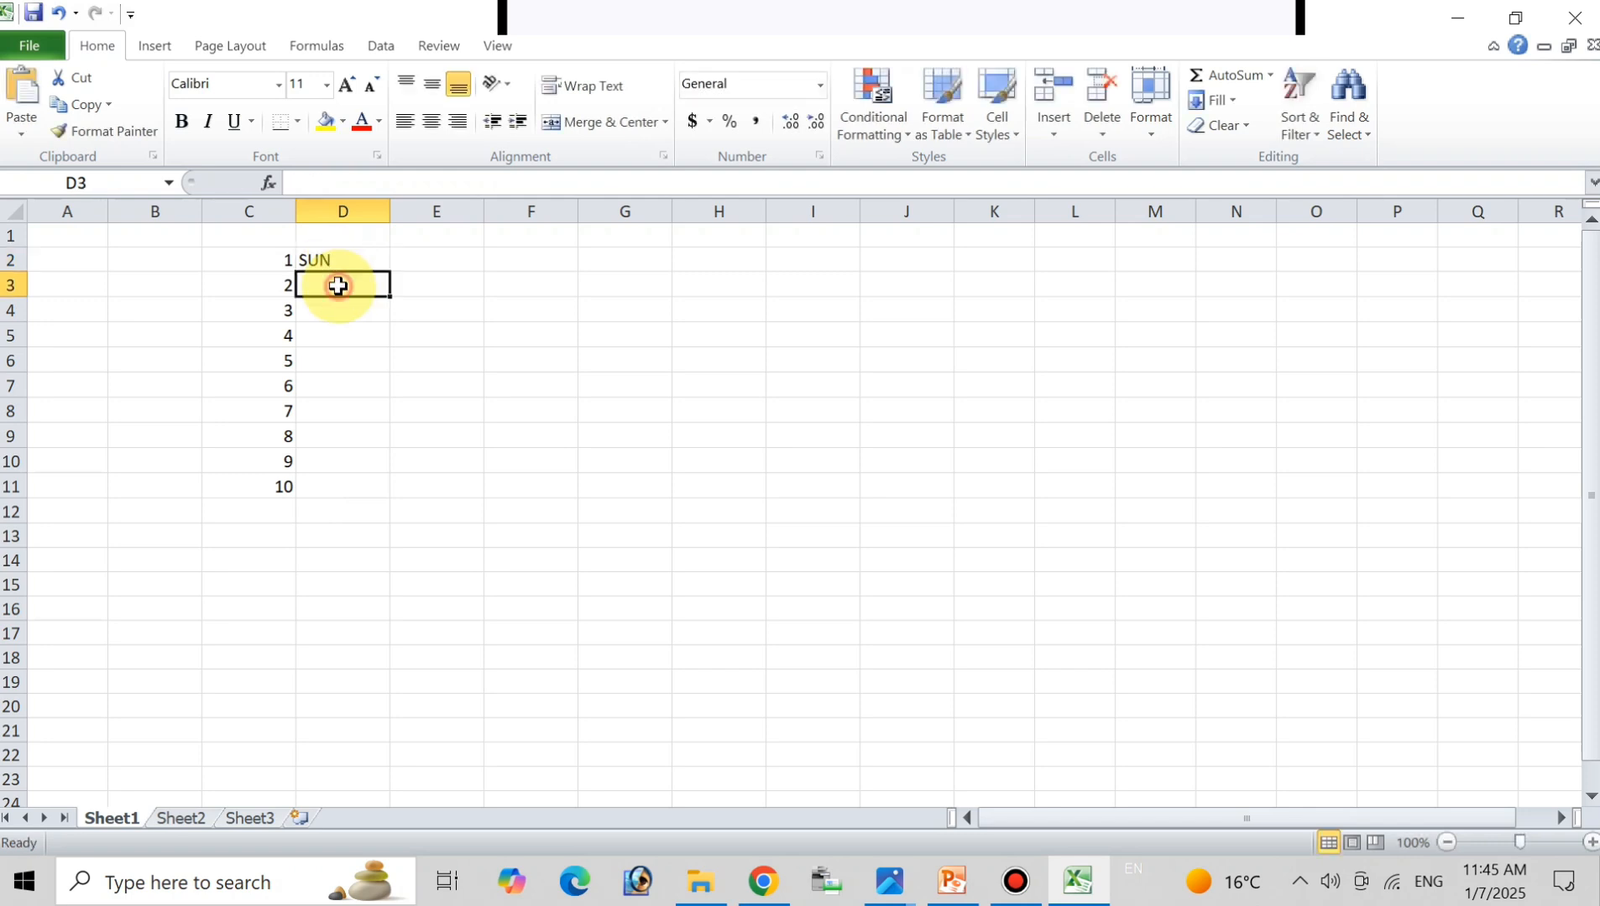
type("MON")
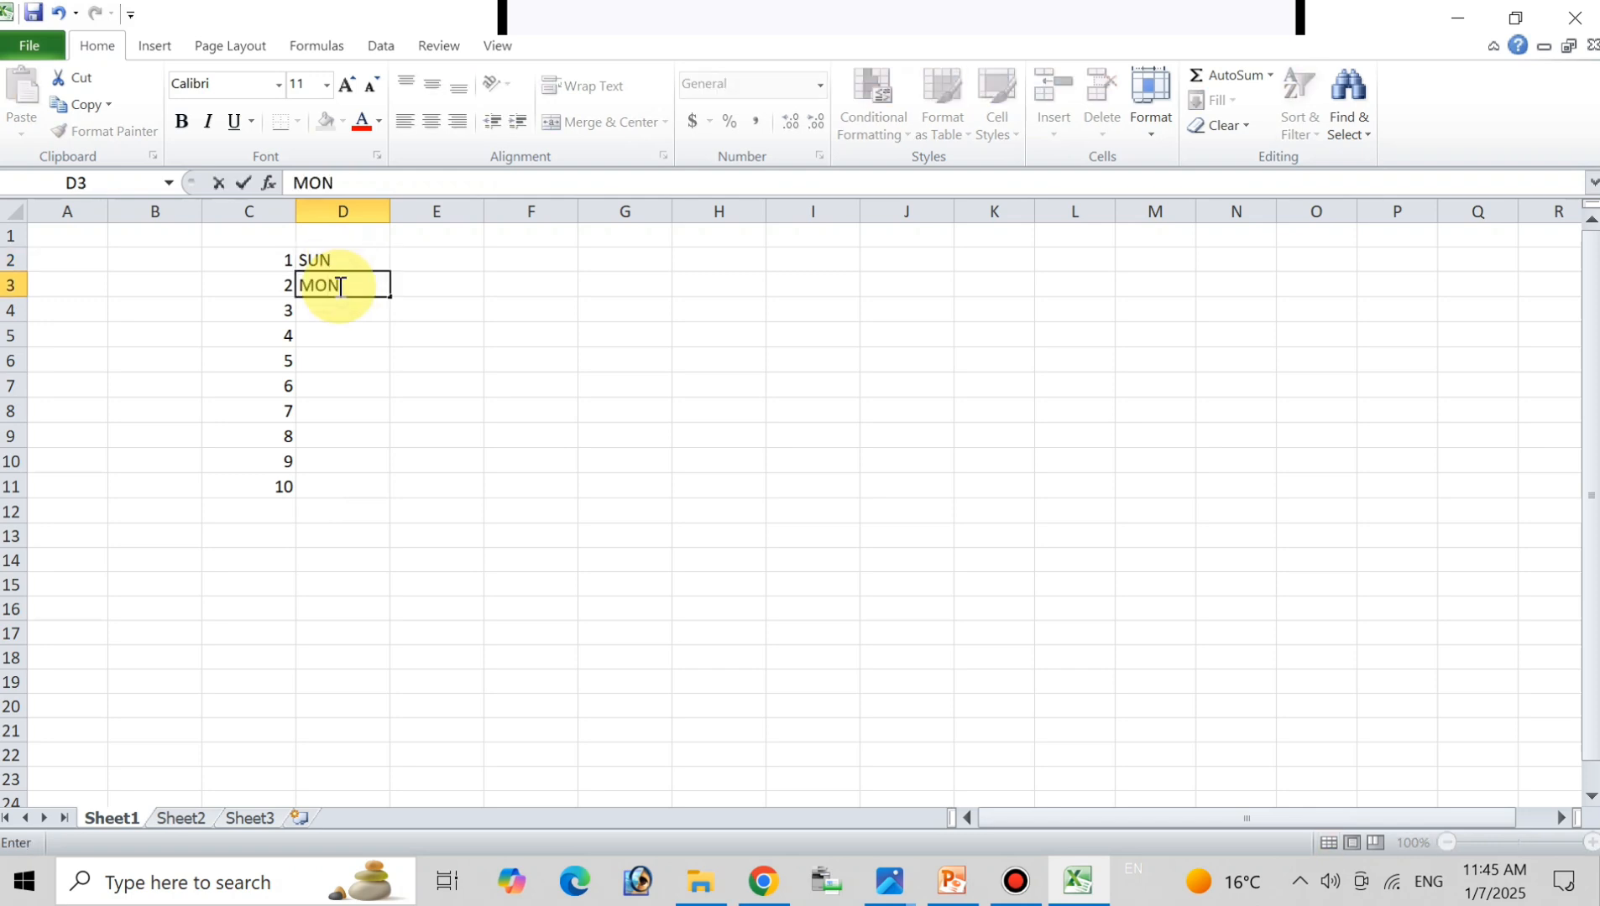
left_click(328, 309)
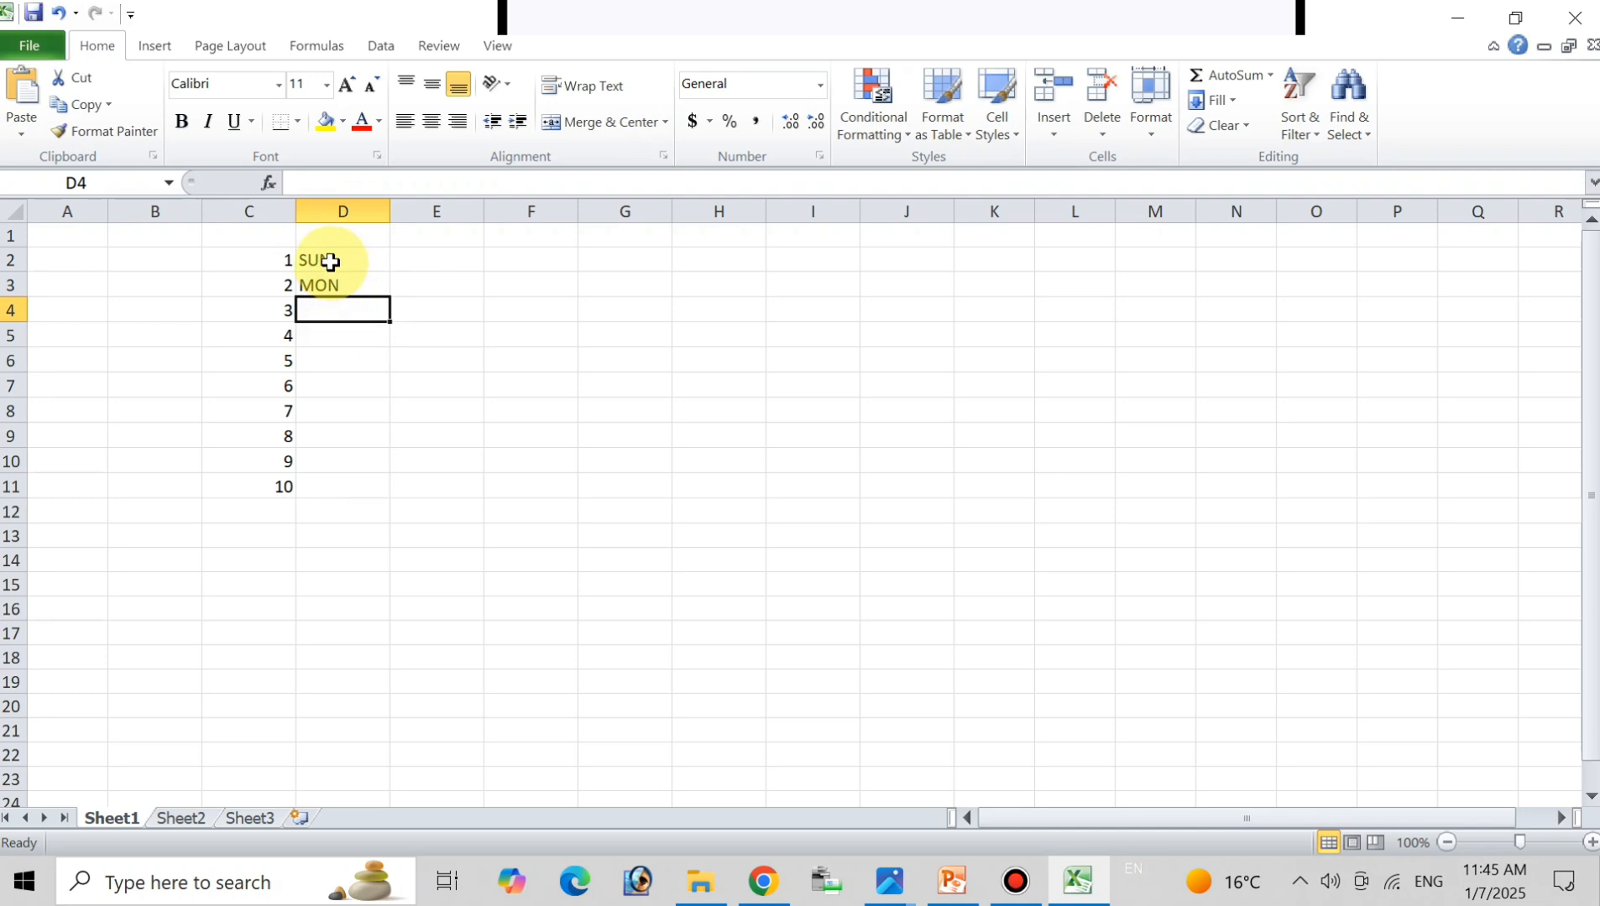
left_click_drag(330, 260, 333, 277)
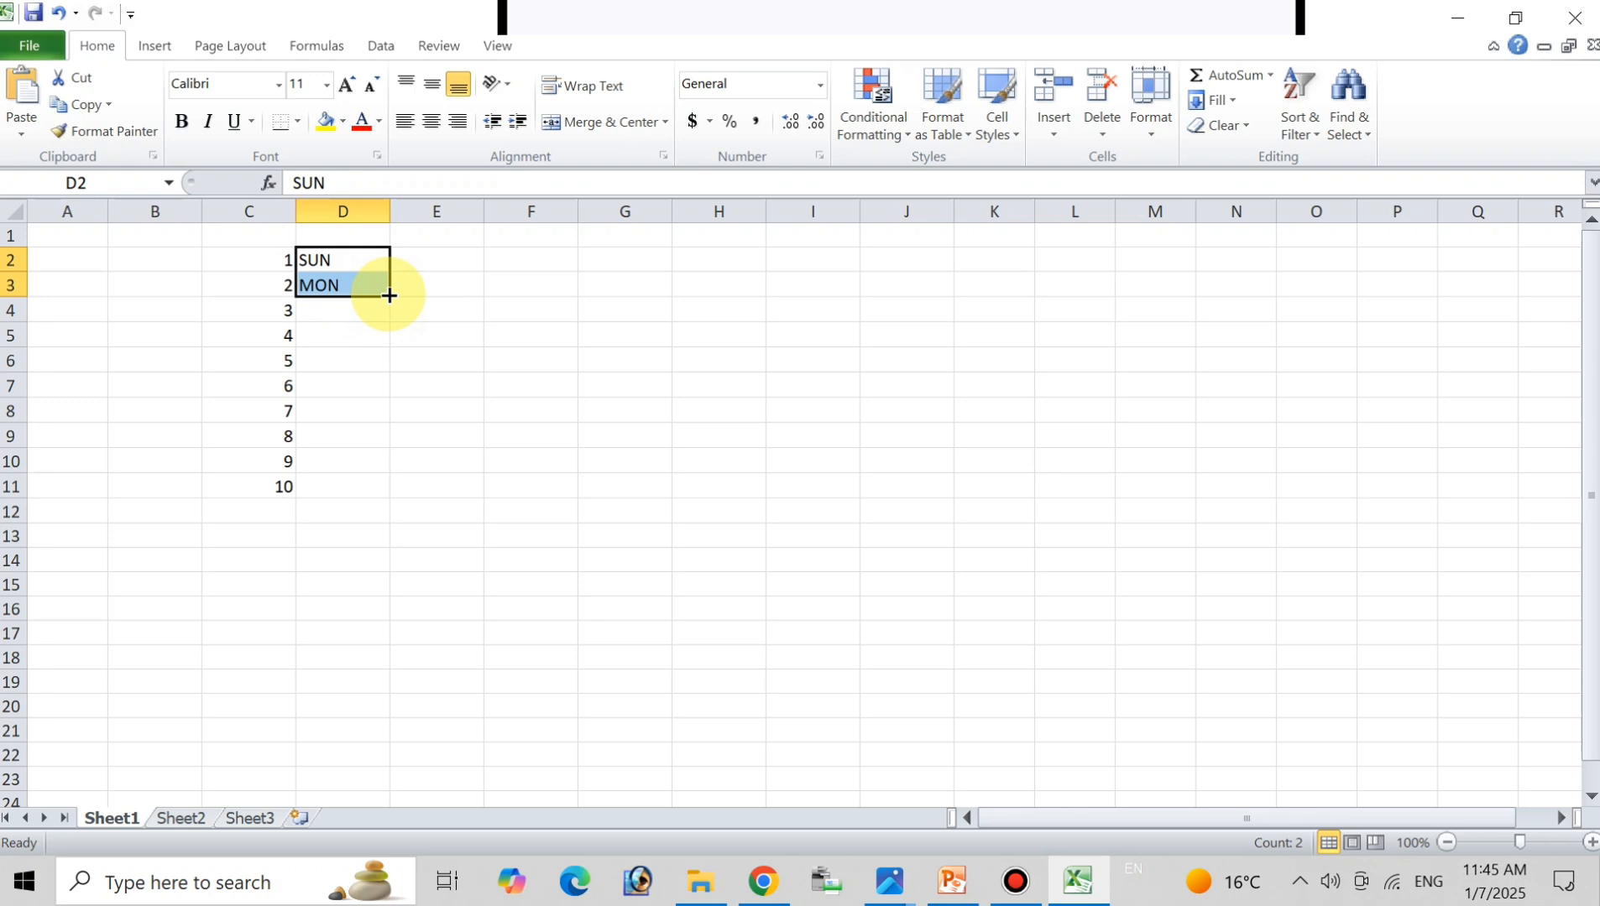
left_click_drag(388, 295, 379, 430)
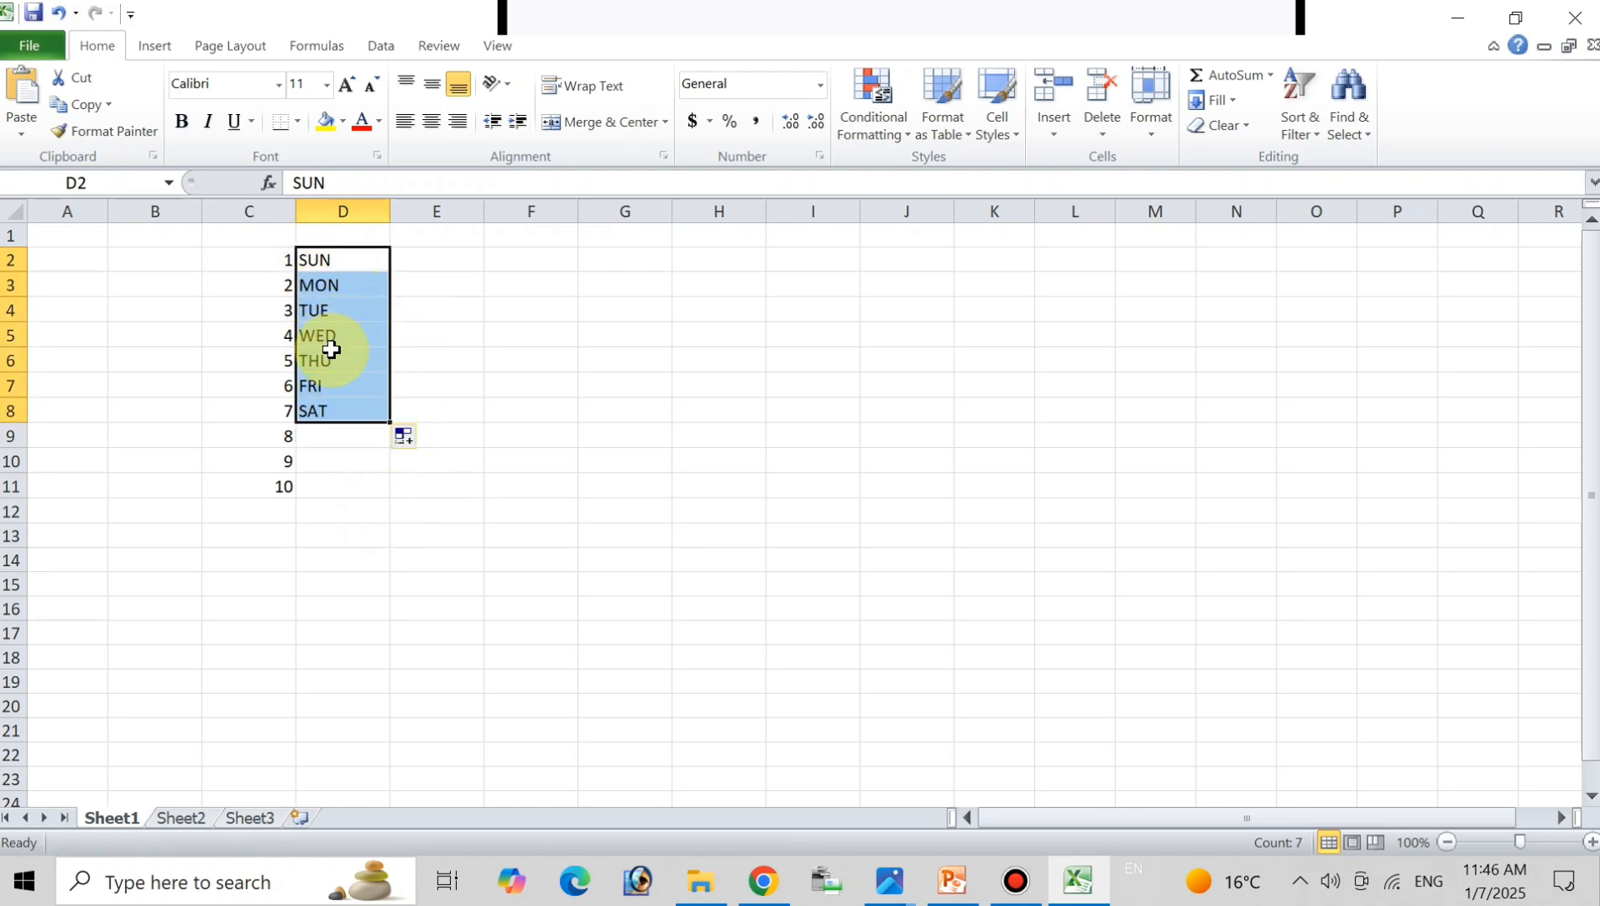
left_click(422, 359)
left_click(442, 264)
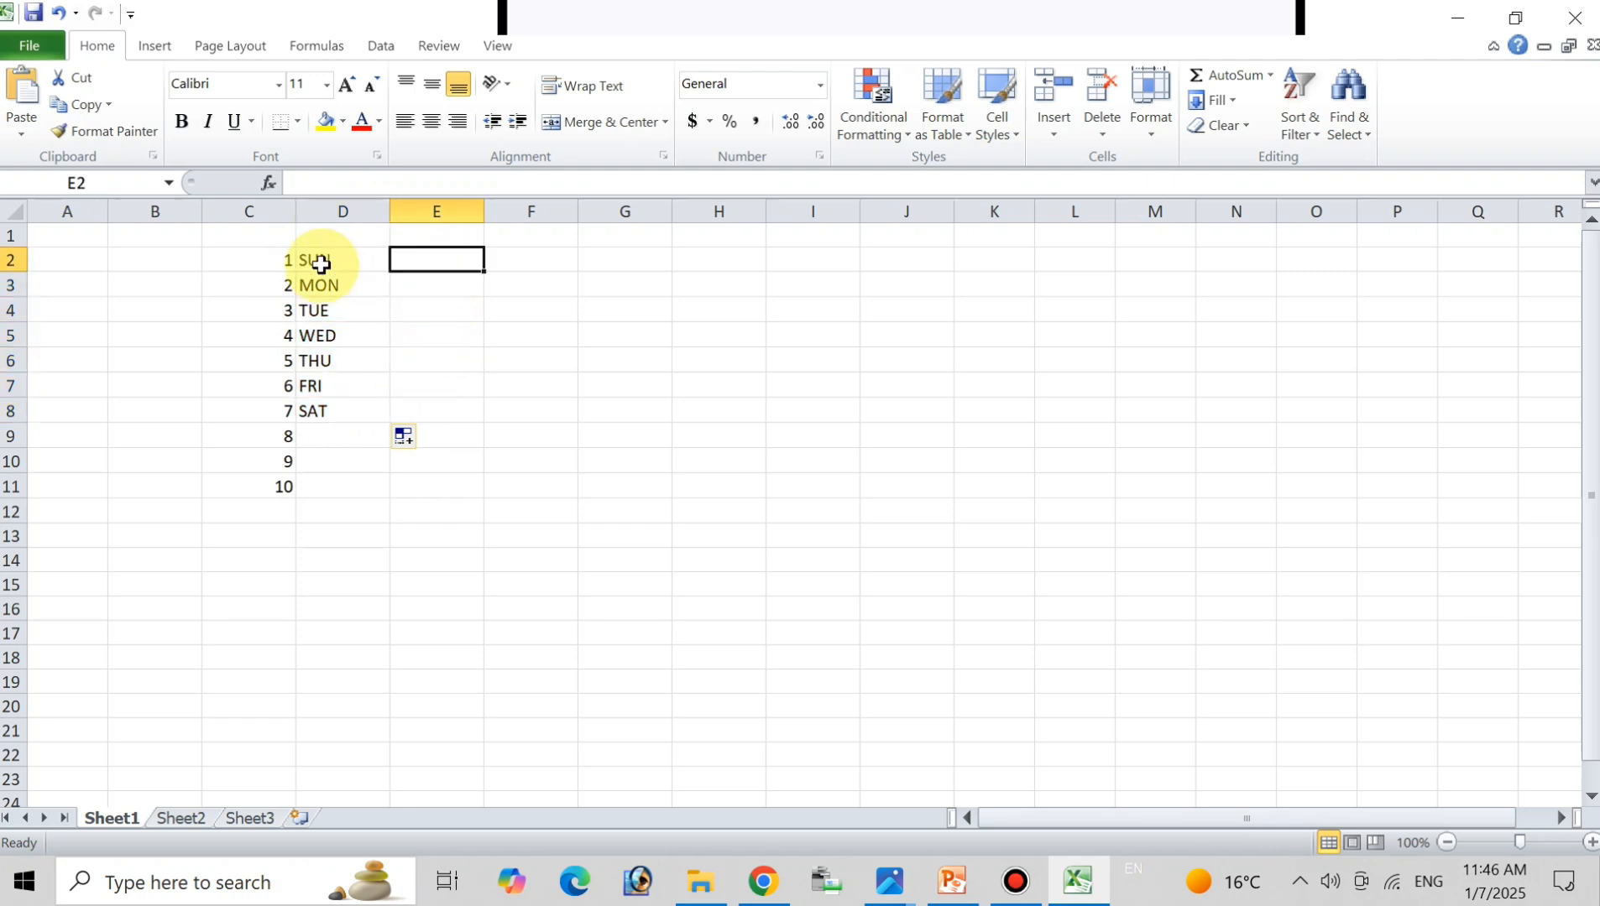
Try to clear both series in columns C and D together, erasing the number in cell C2.
left_click_drag(277, 256, 344, 492)
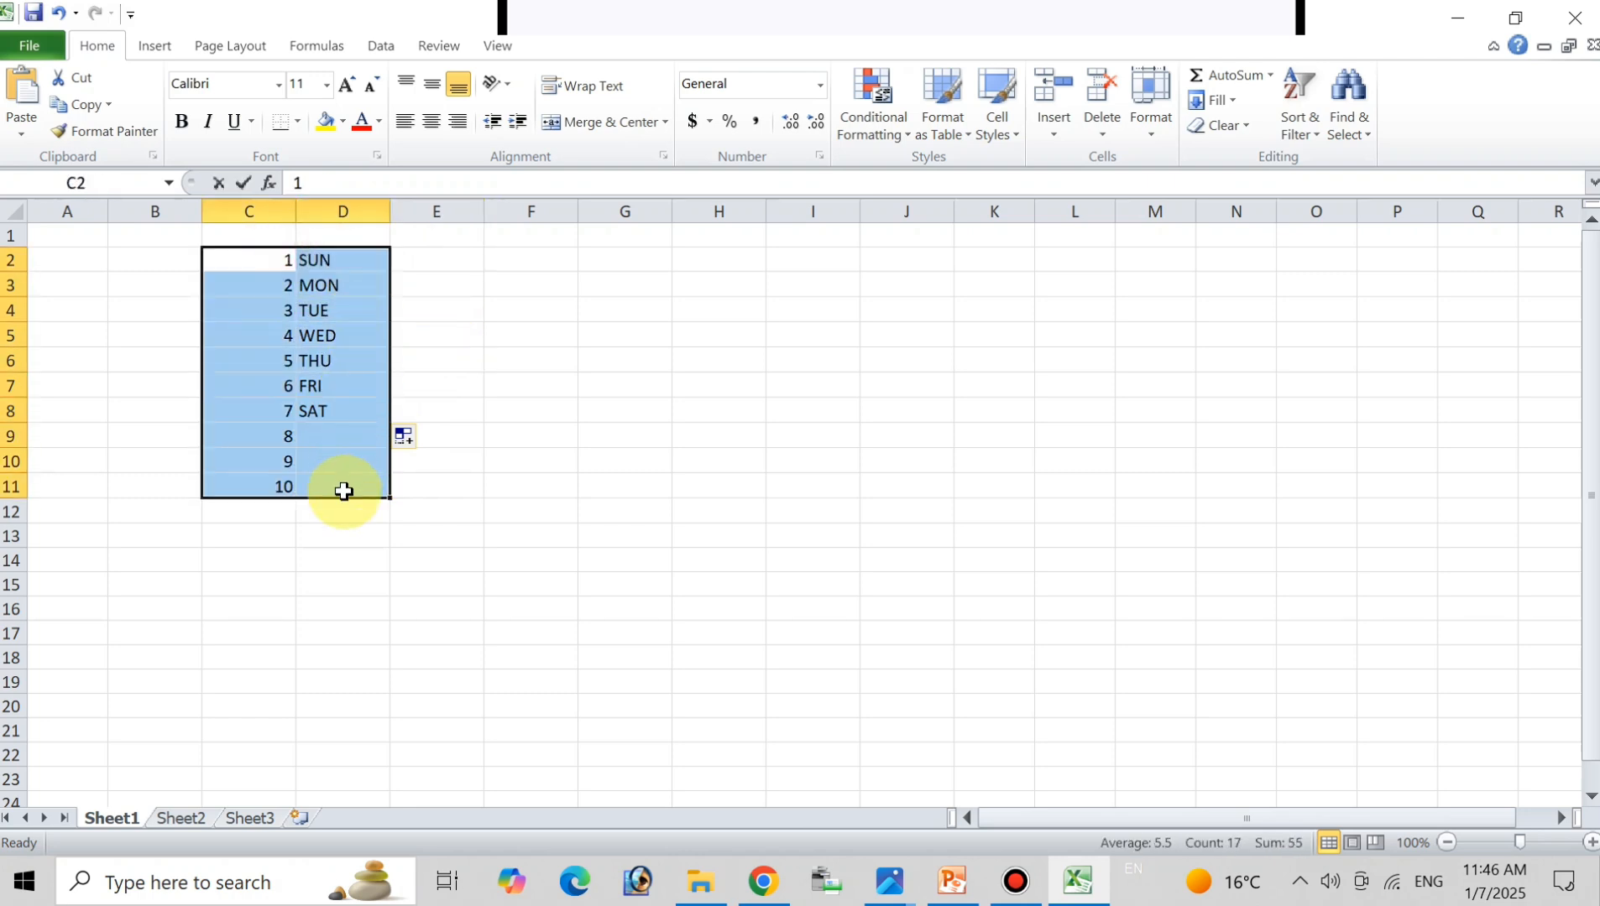
key("BackSpace")
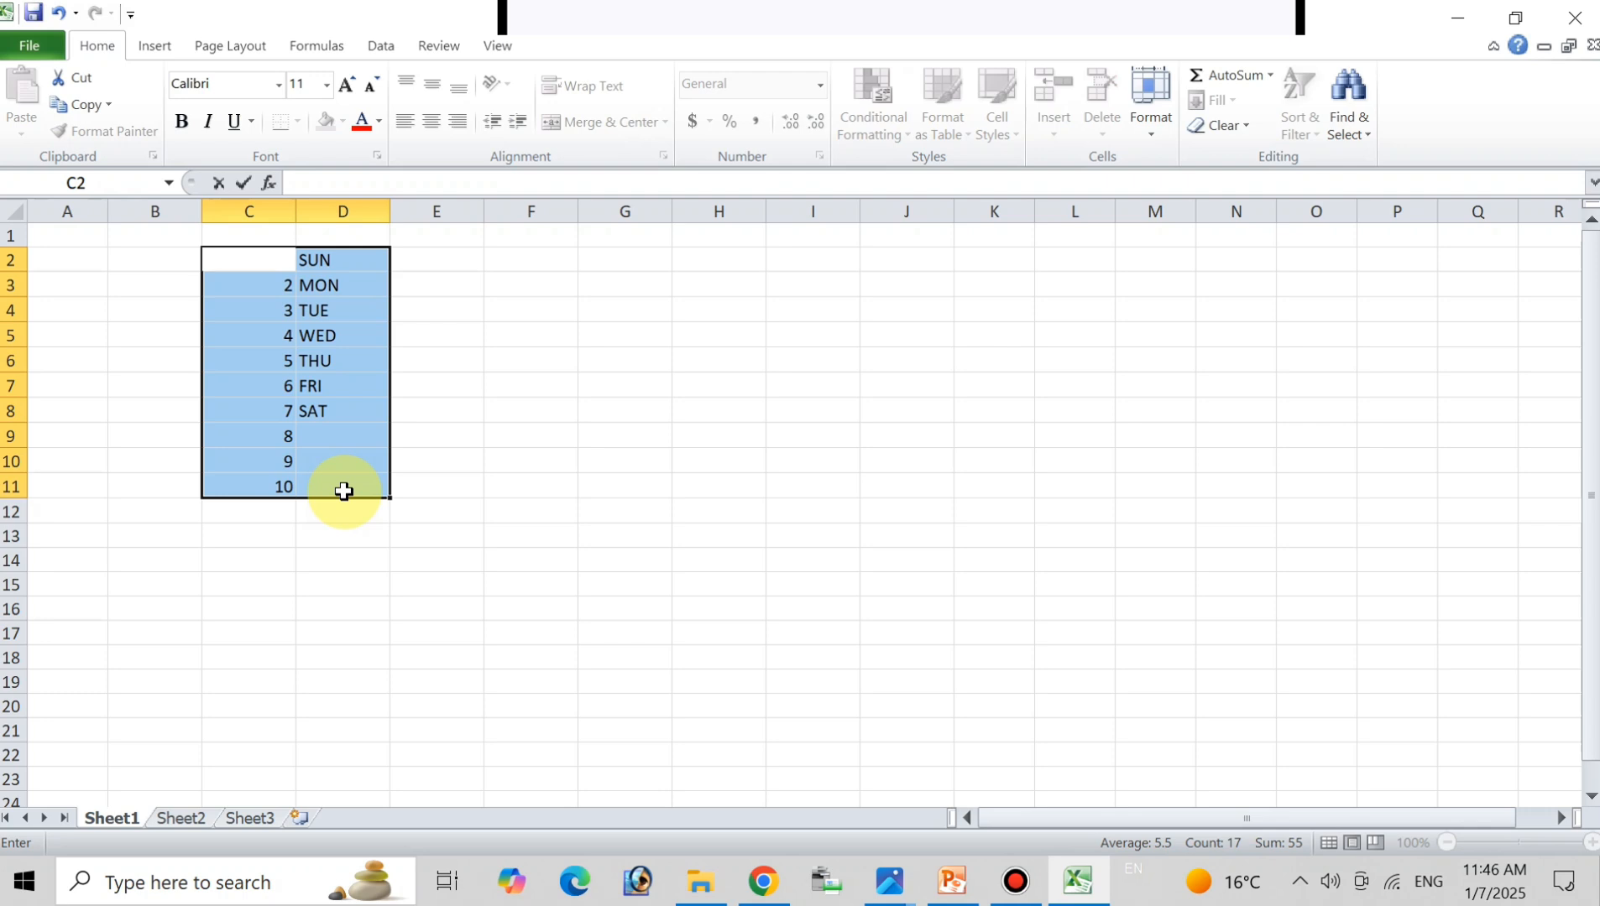
left_click(412, 489)
left_click_drag(228, 257, 382, 511)
key("BackSpace")
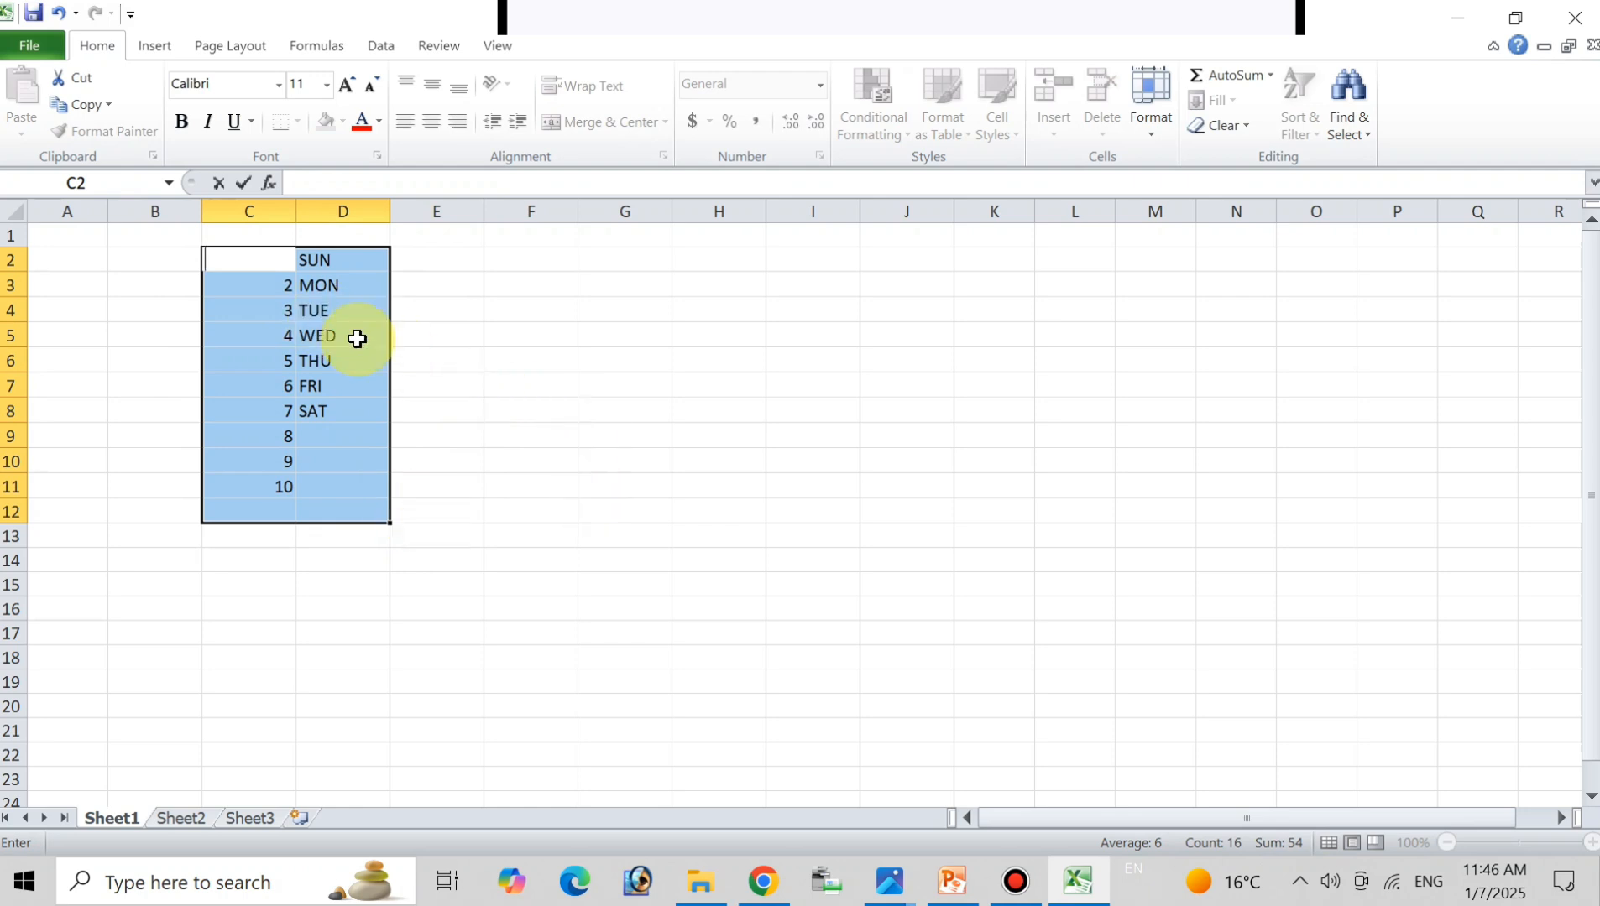
left_click(457, 361)
Delete the weekdays in D2:D8 and the remaining numbers in C3:C11.
left_click_drag(314, 256, 315, 424)
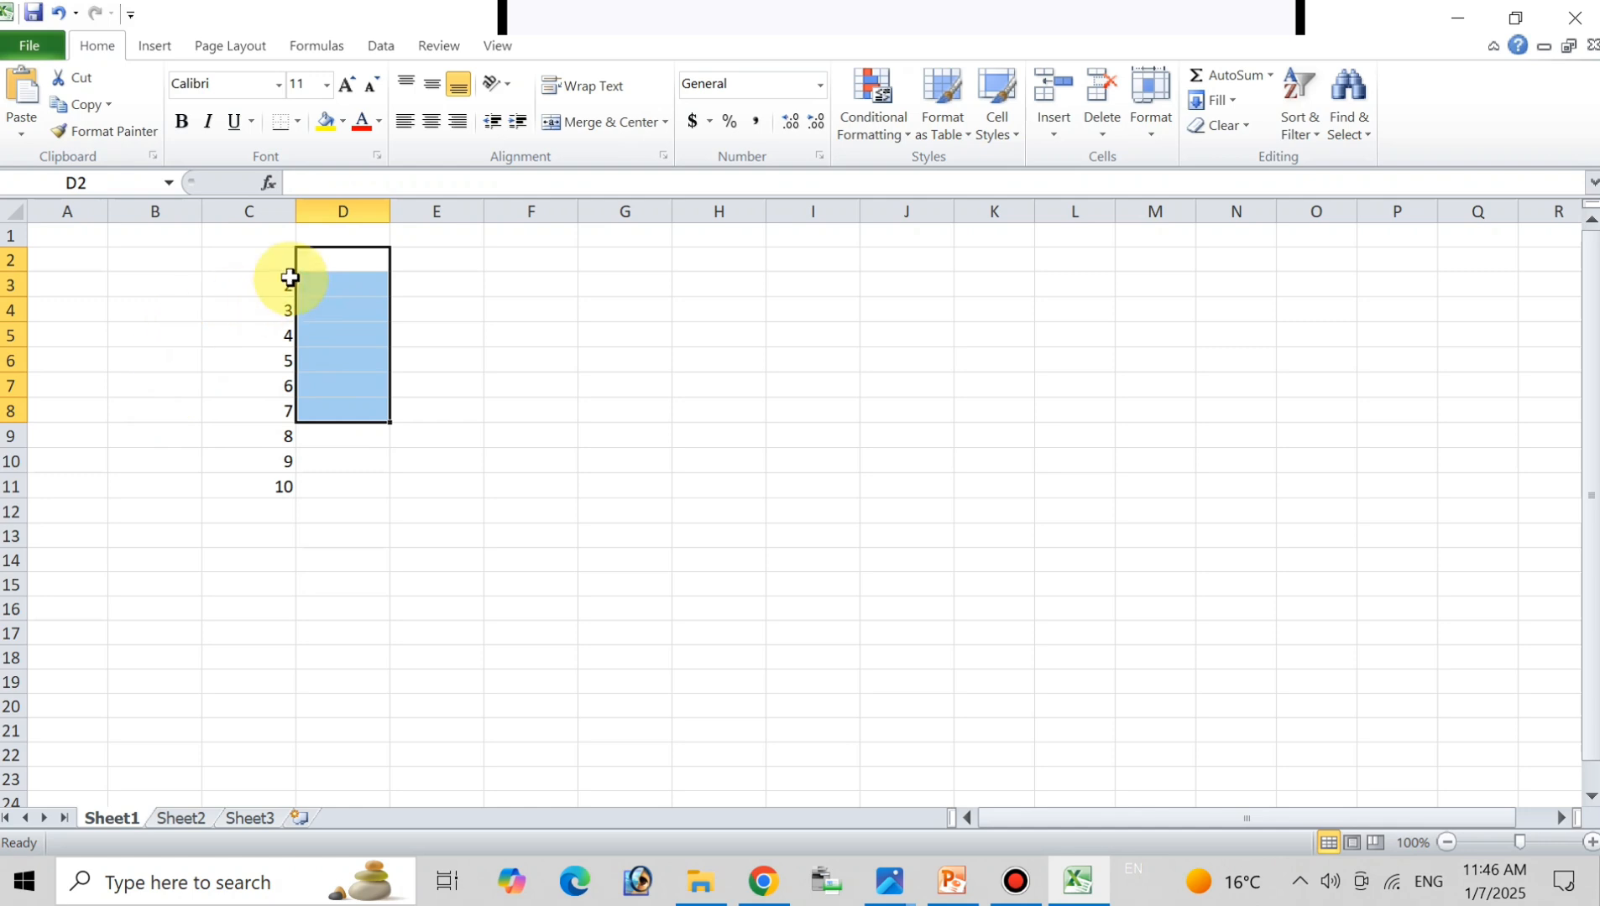
left_click_drag(290, 280, 276, 490)
key("Delete")
key("End")
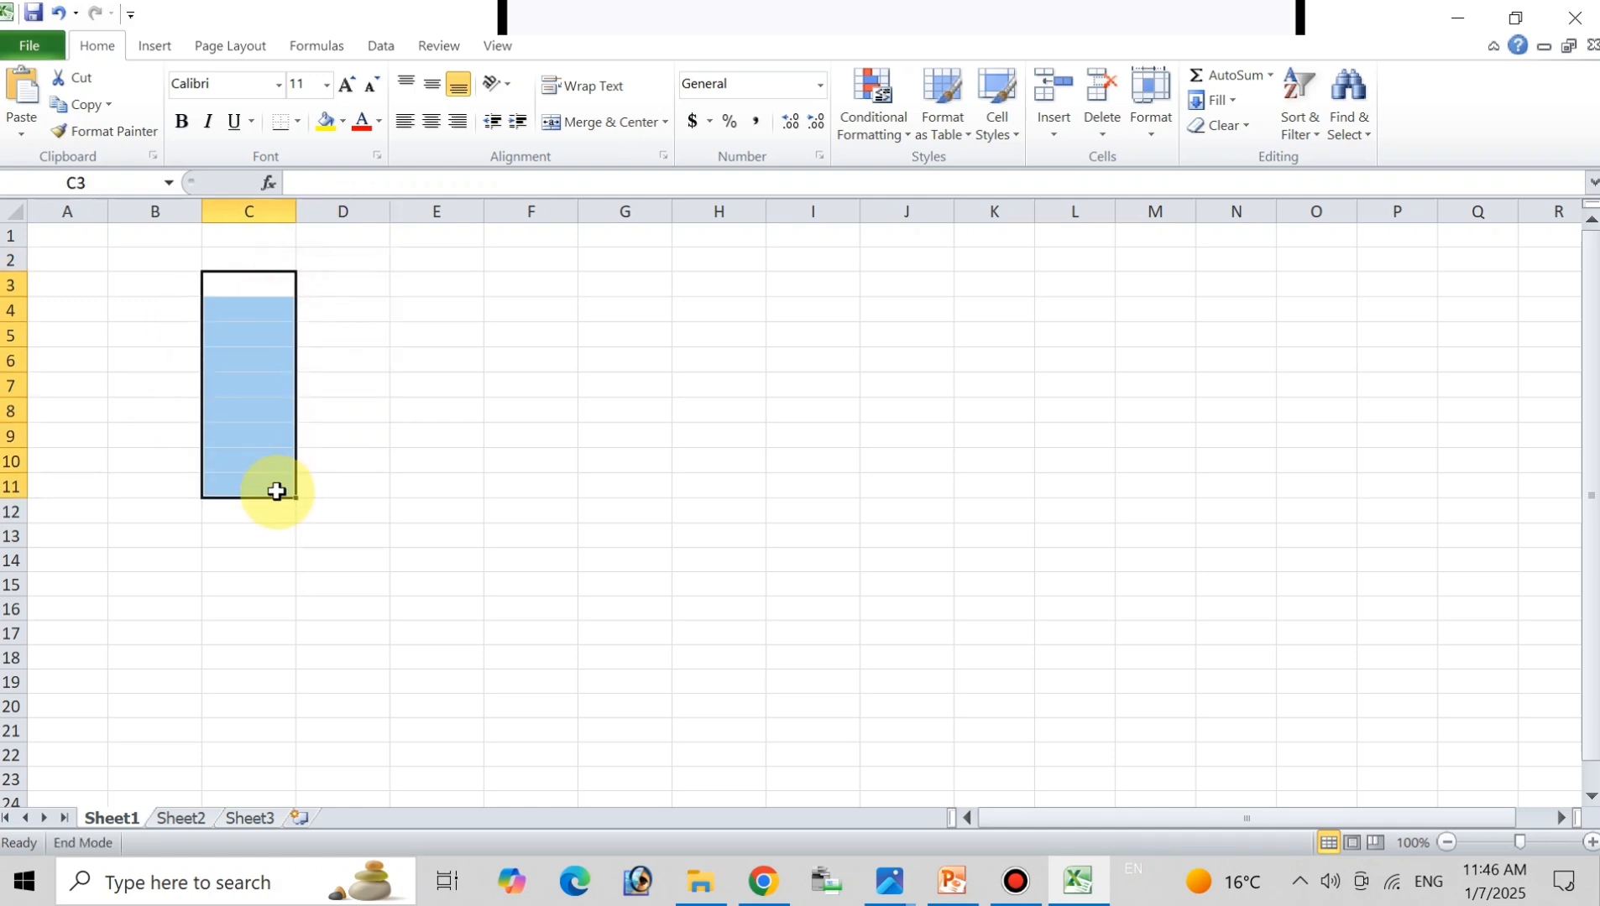
Enter 1 in cell E3 and 2 in E4, and fill the number series down through 10 in E12.
left_click(424, 284)
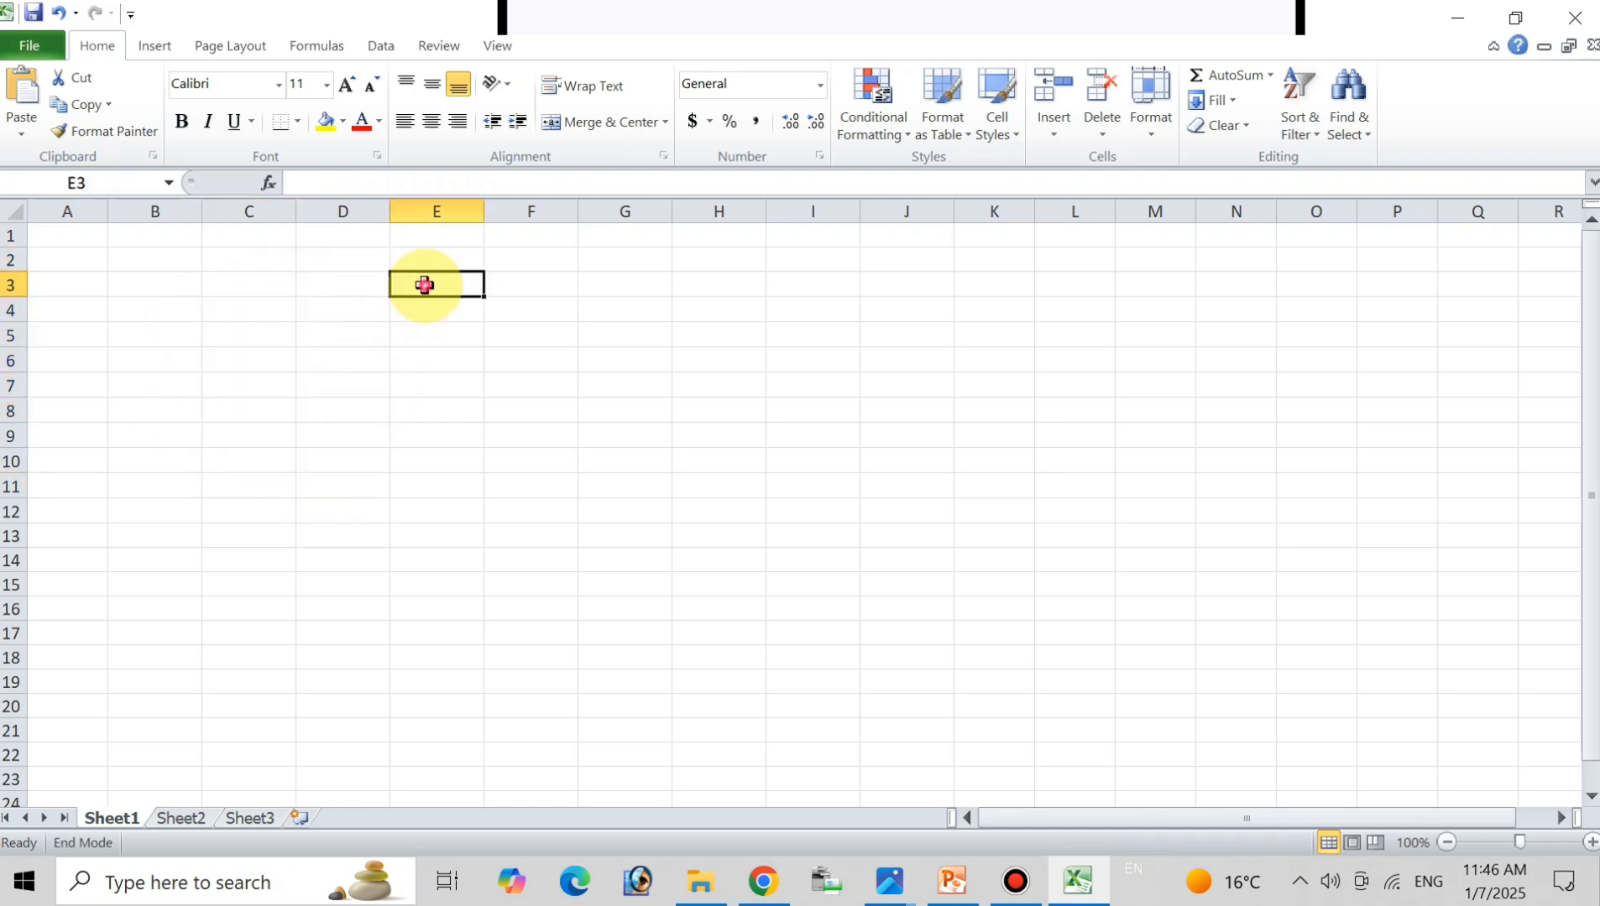
type("1")
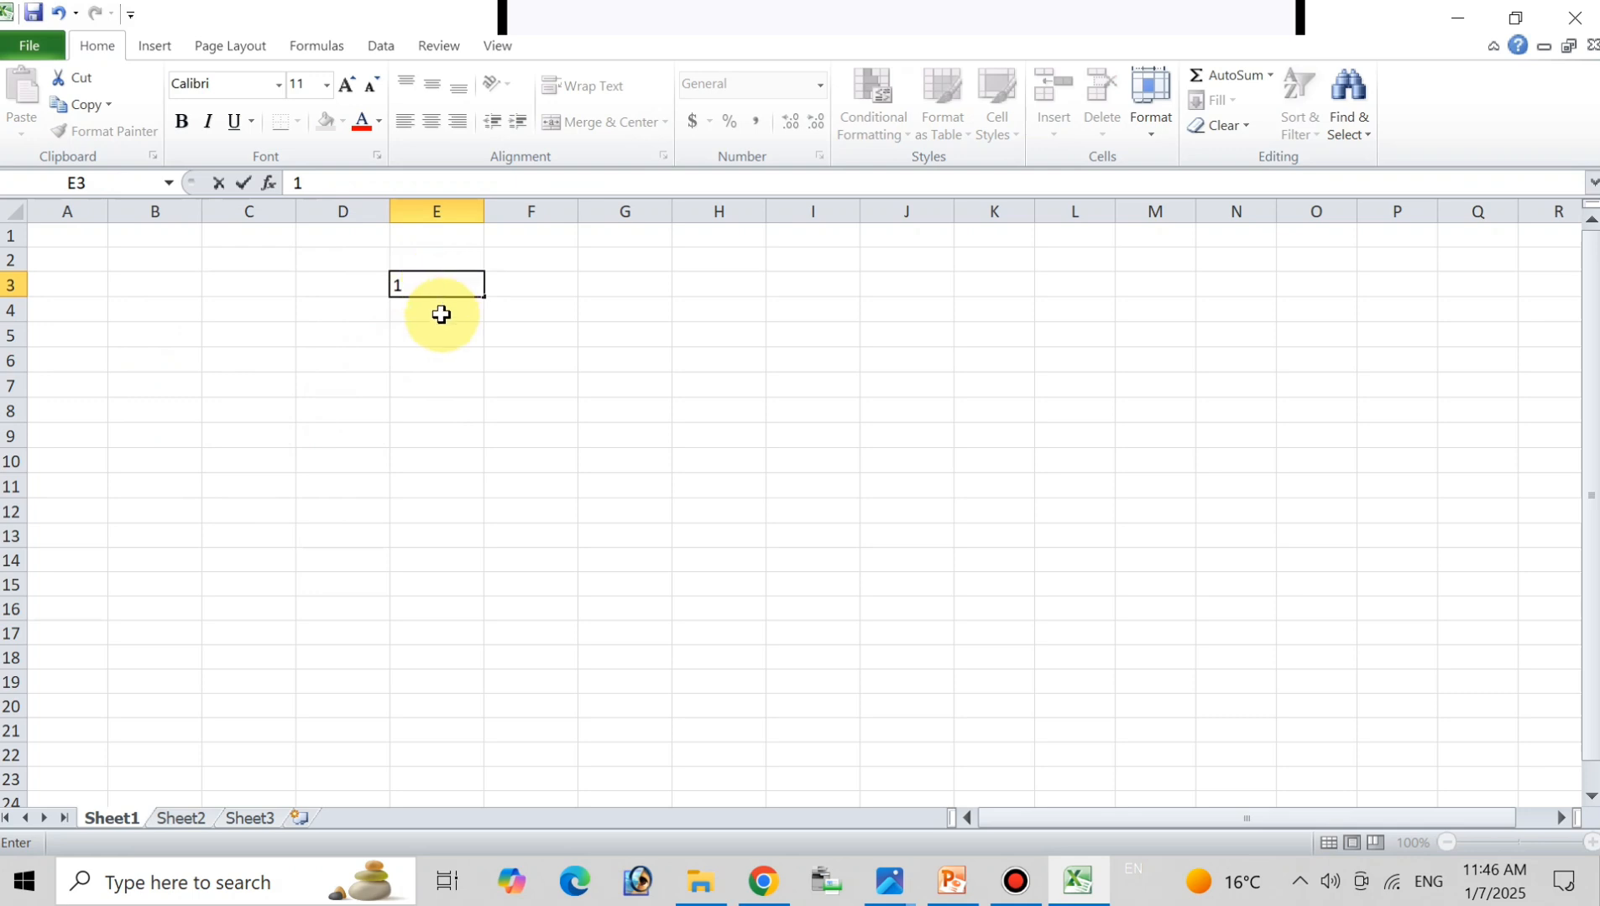
left_click(440, 313)
type("2")
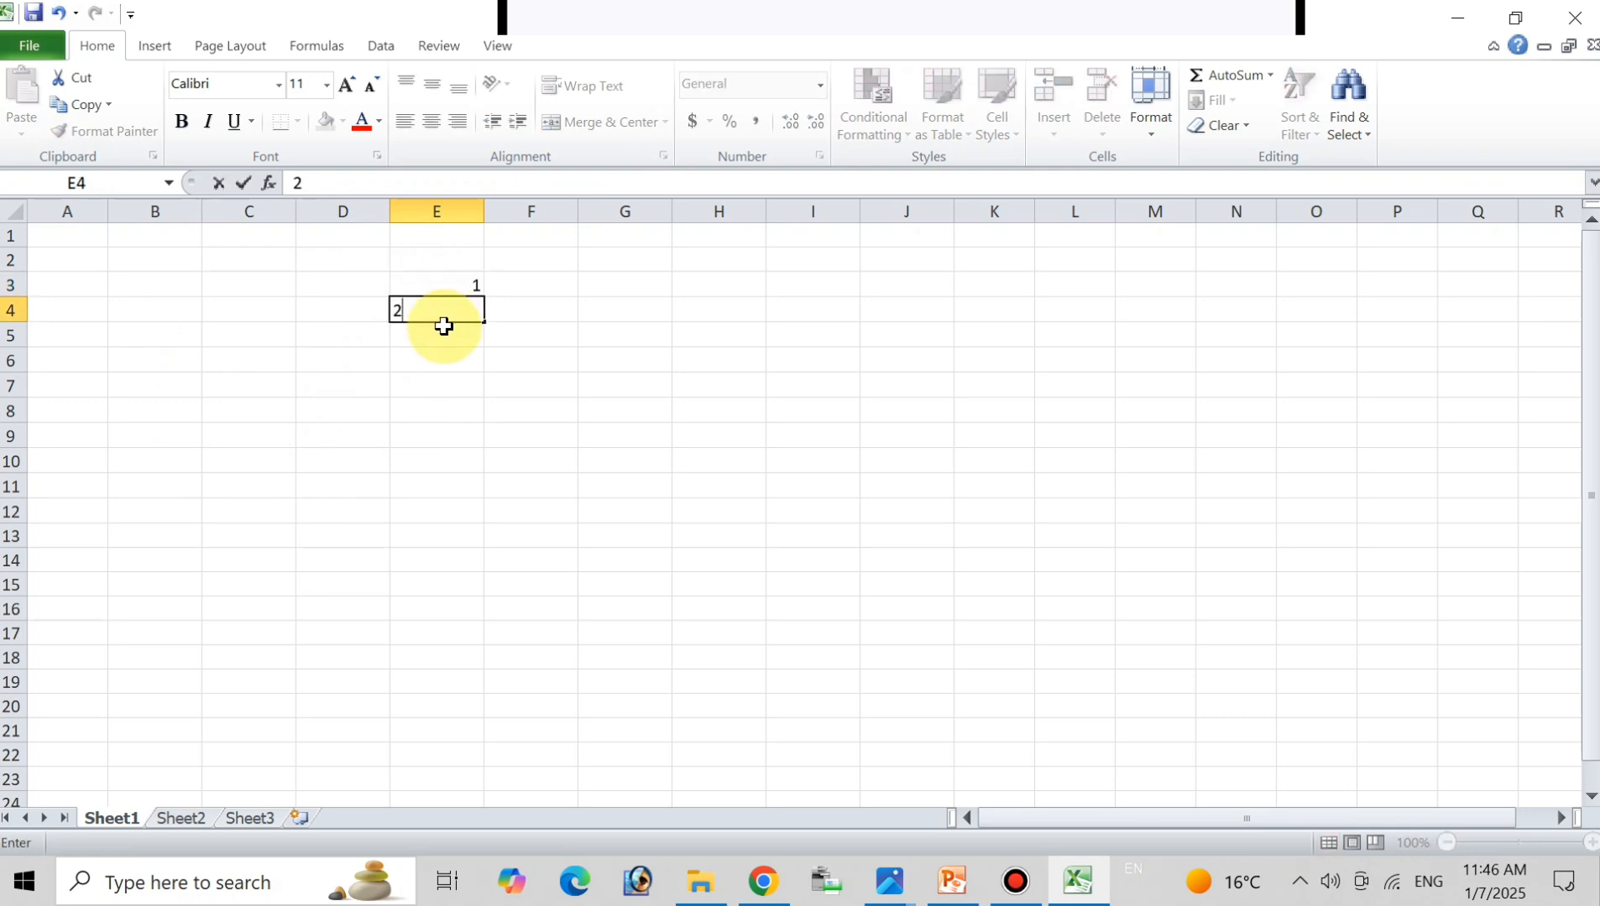
left_click(445, 343)
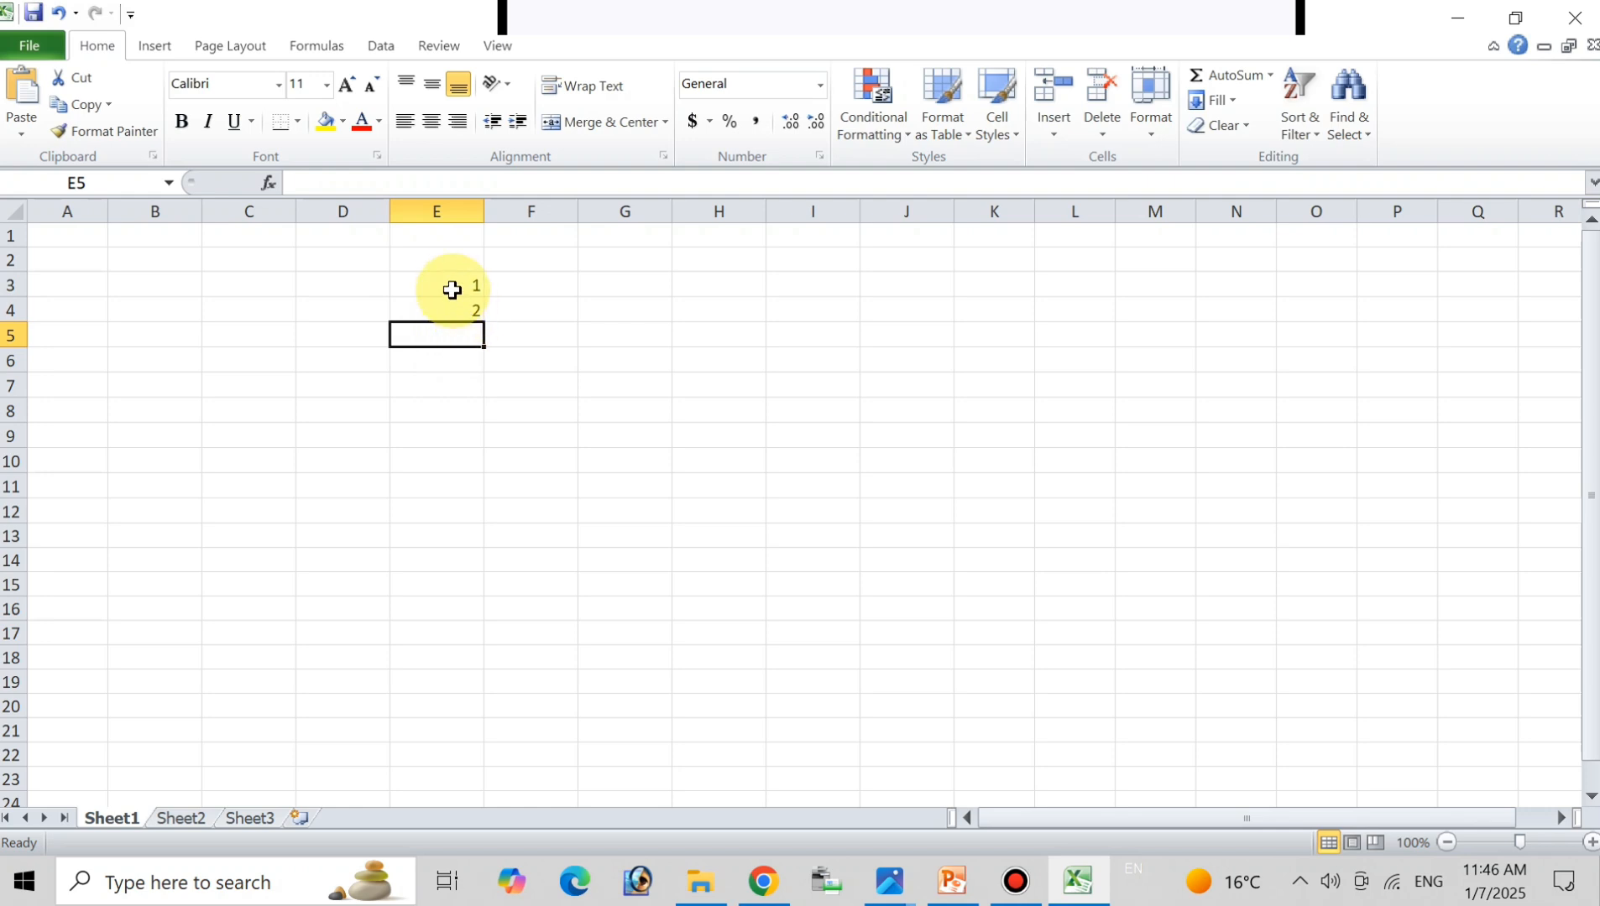
left_click_drag(450, 289, 456, 304)
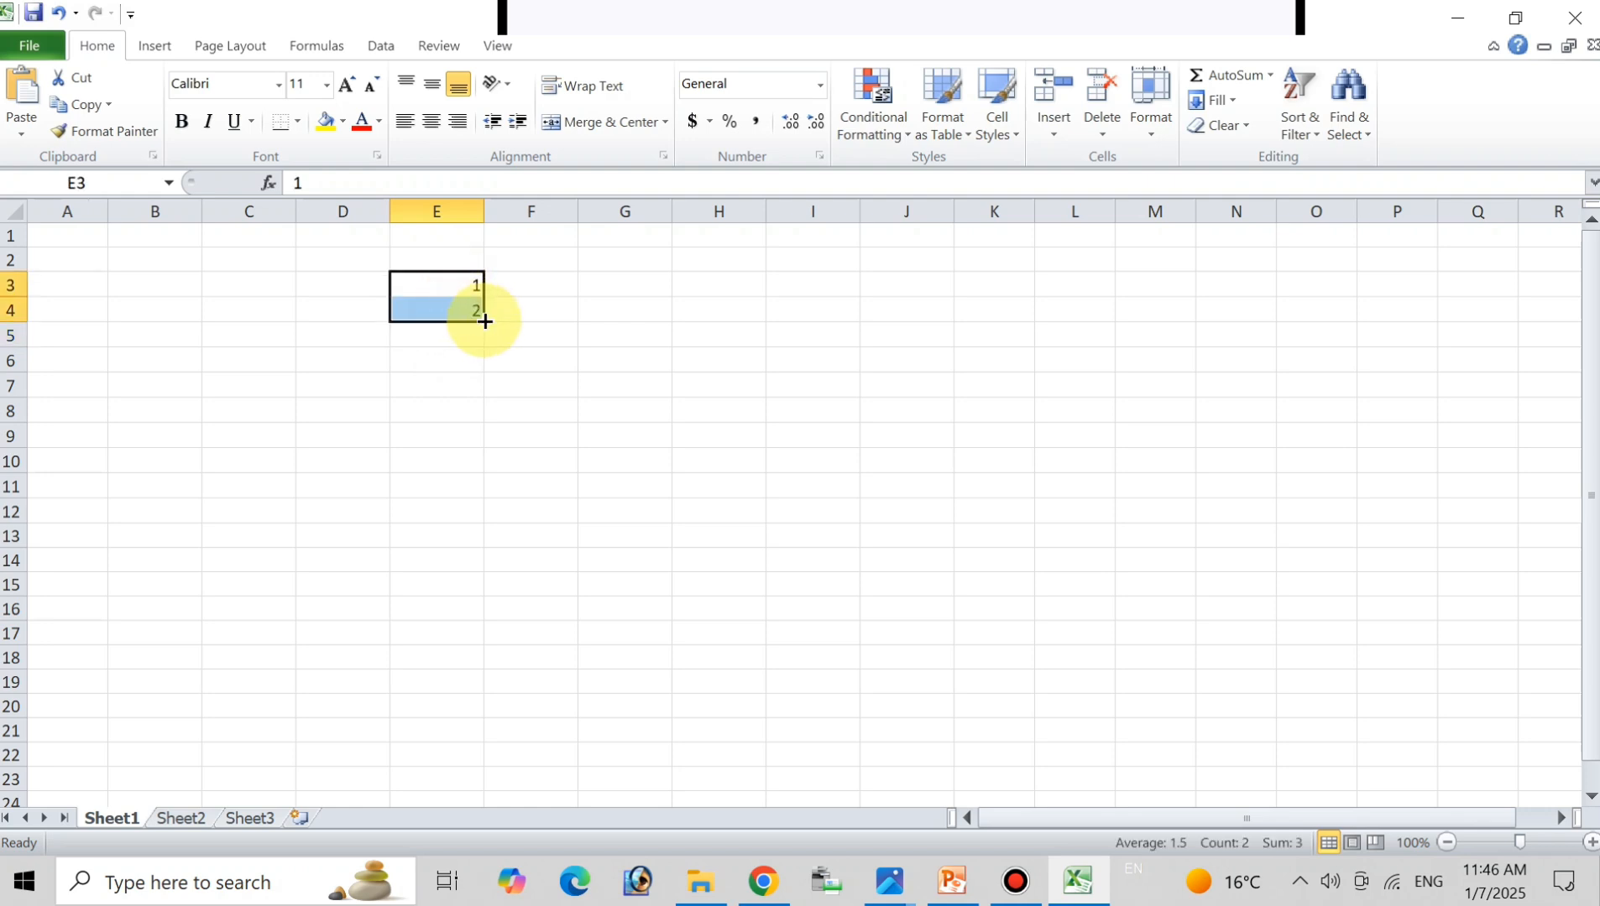
left_click_drag(485, 346, 475, 518)
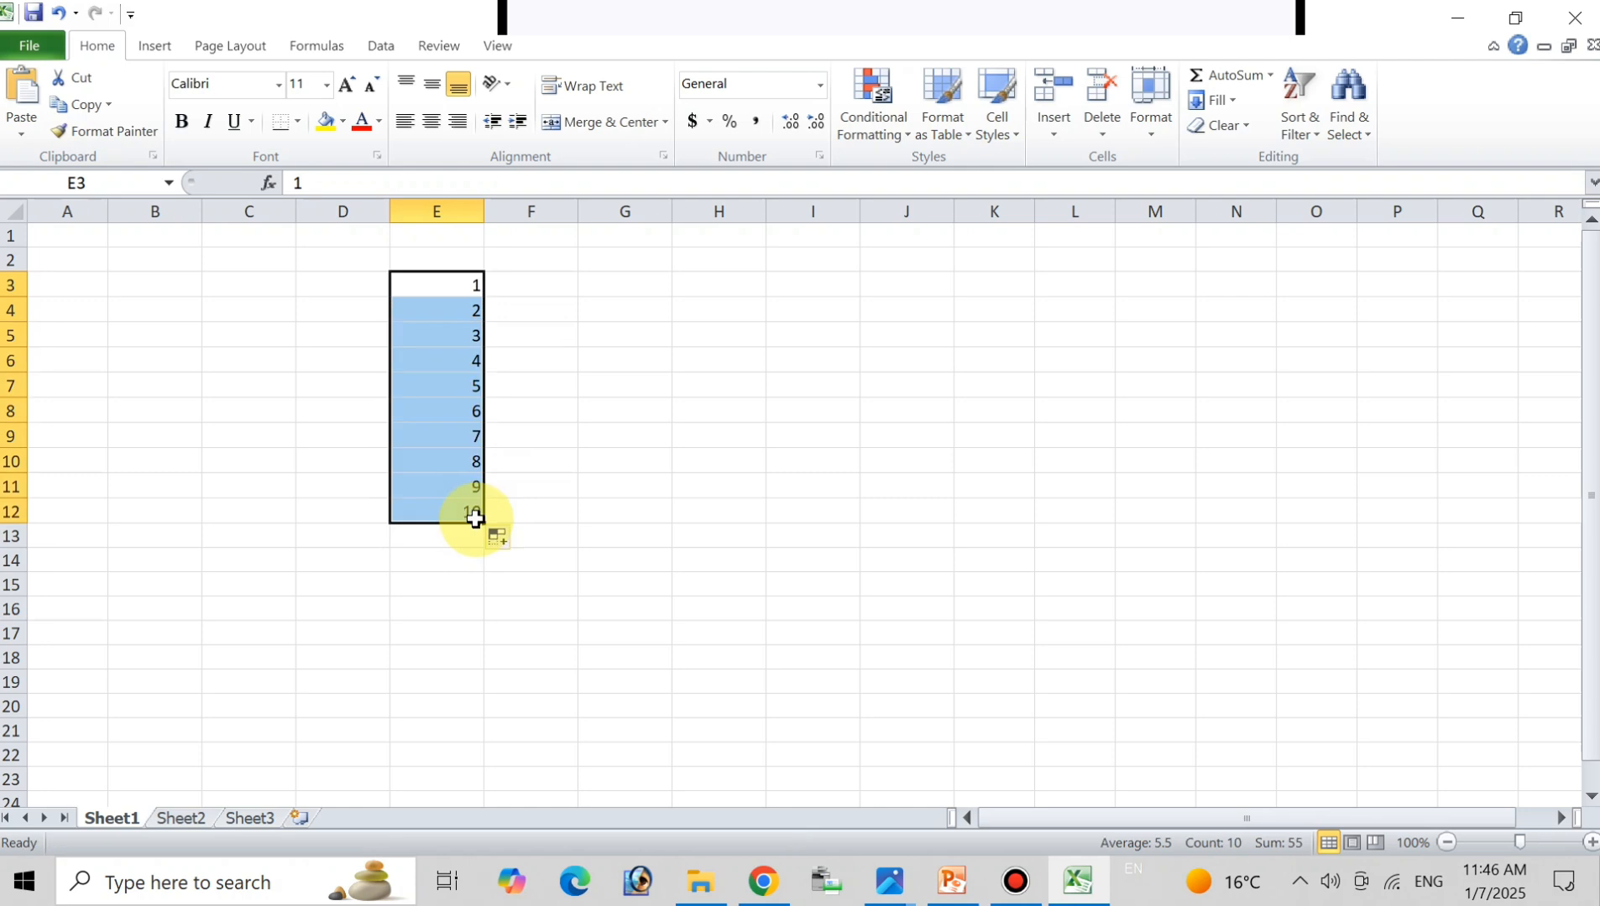
left_click(520, 473)
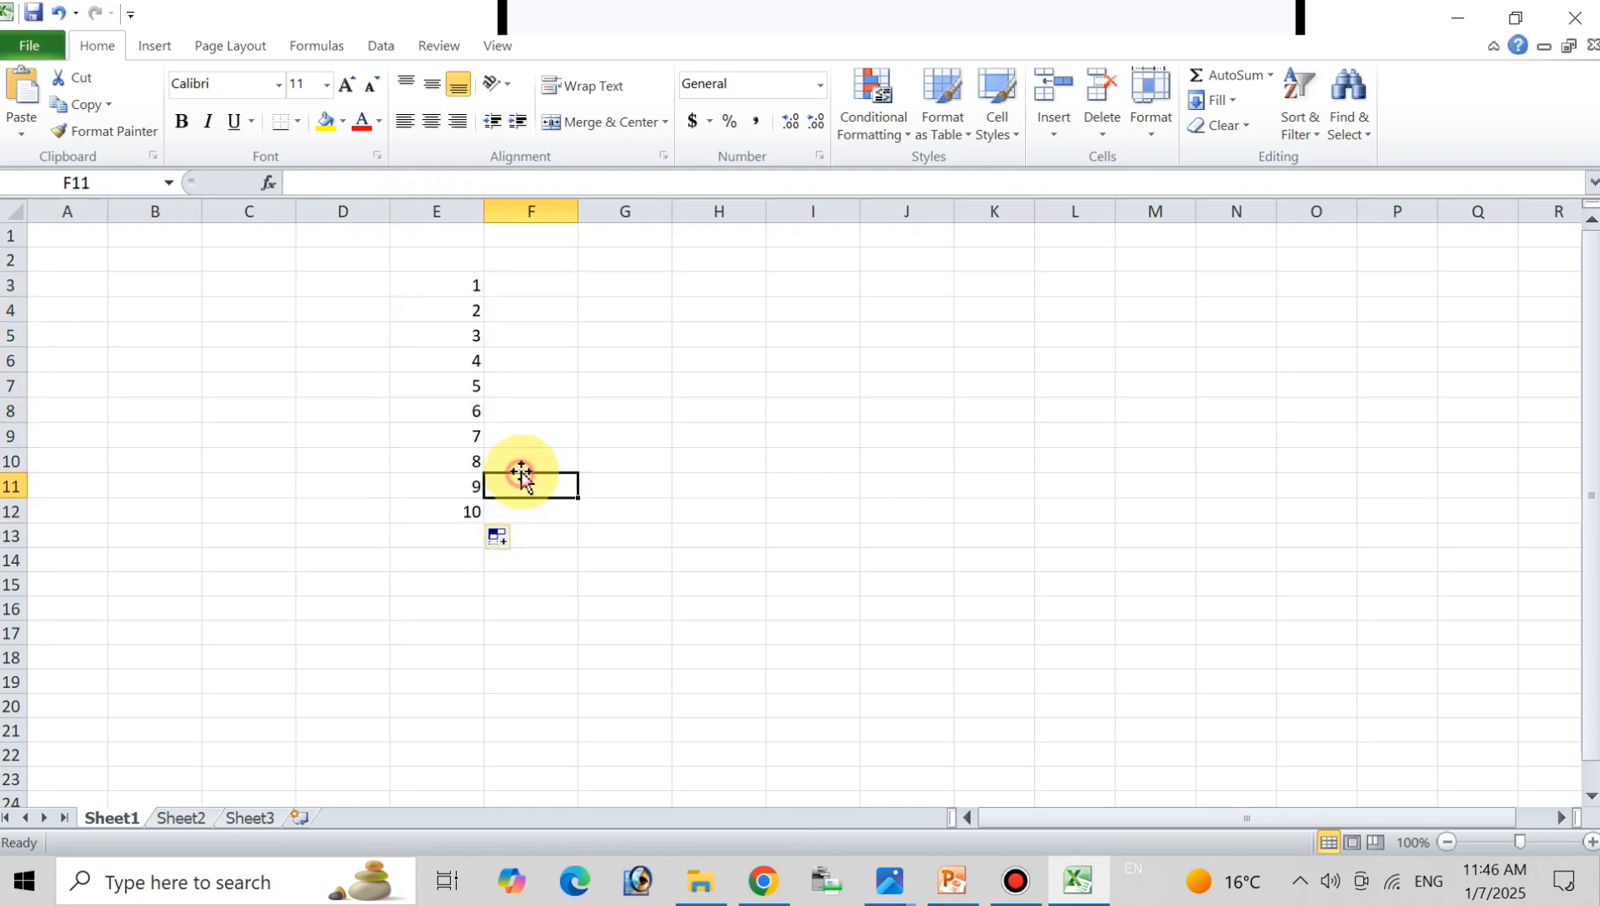
Enter 11 in cell F3 and 12 in F4, and fill the series down through 20 in F12.
left_click(531, 279)
type("11")
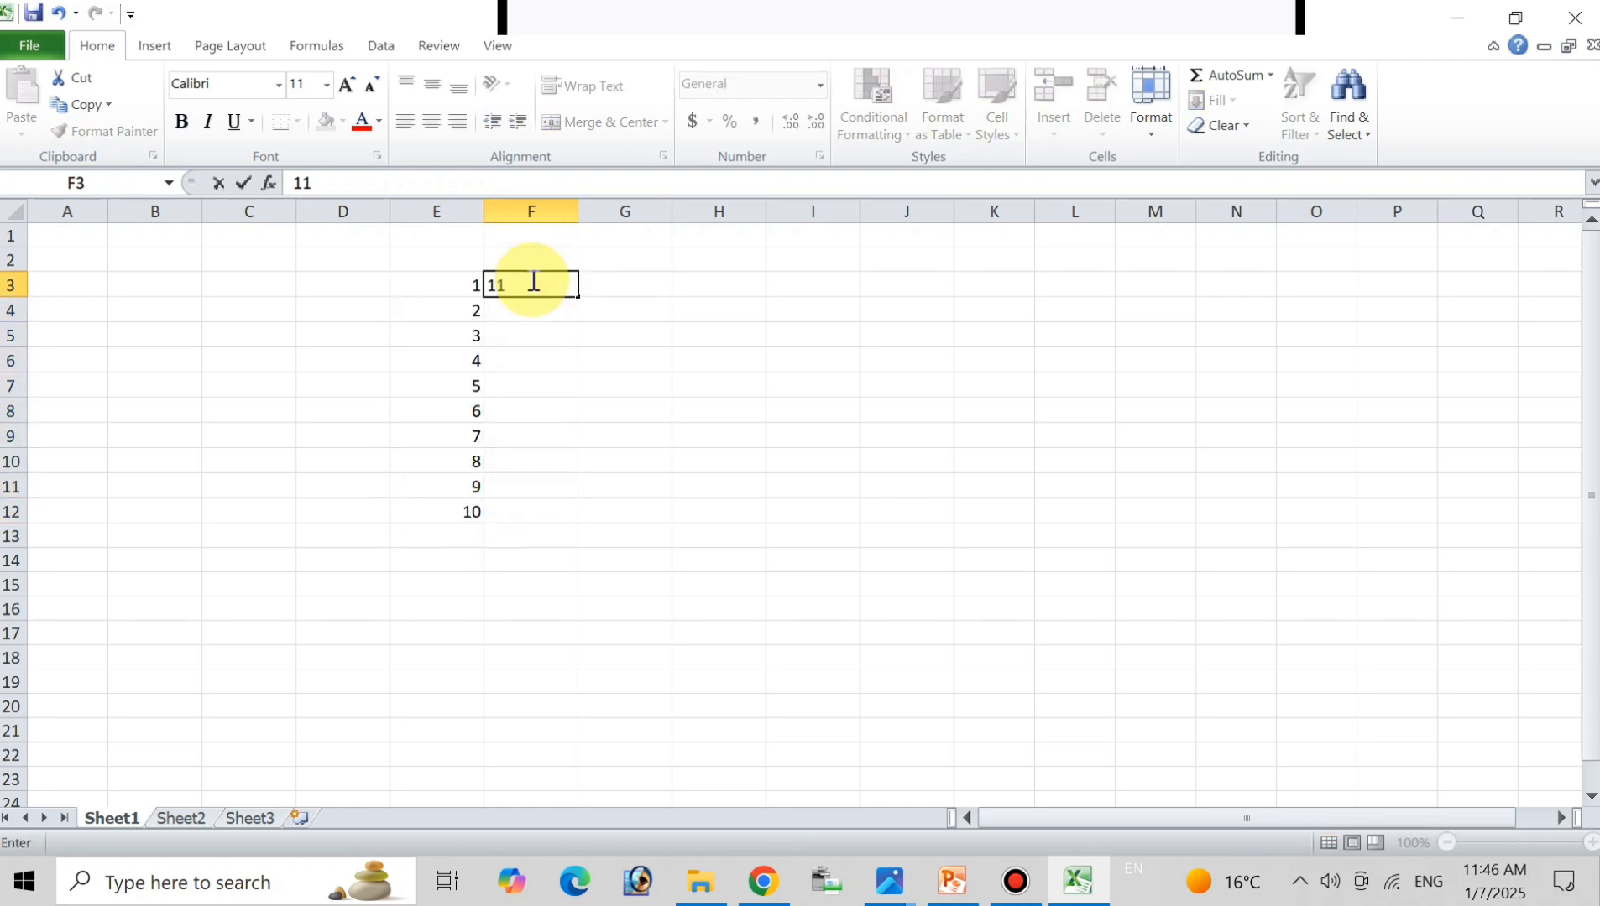
left_click(539, 319)
type("12")
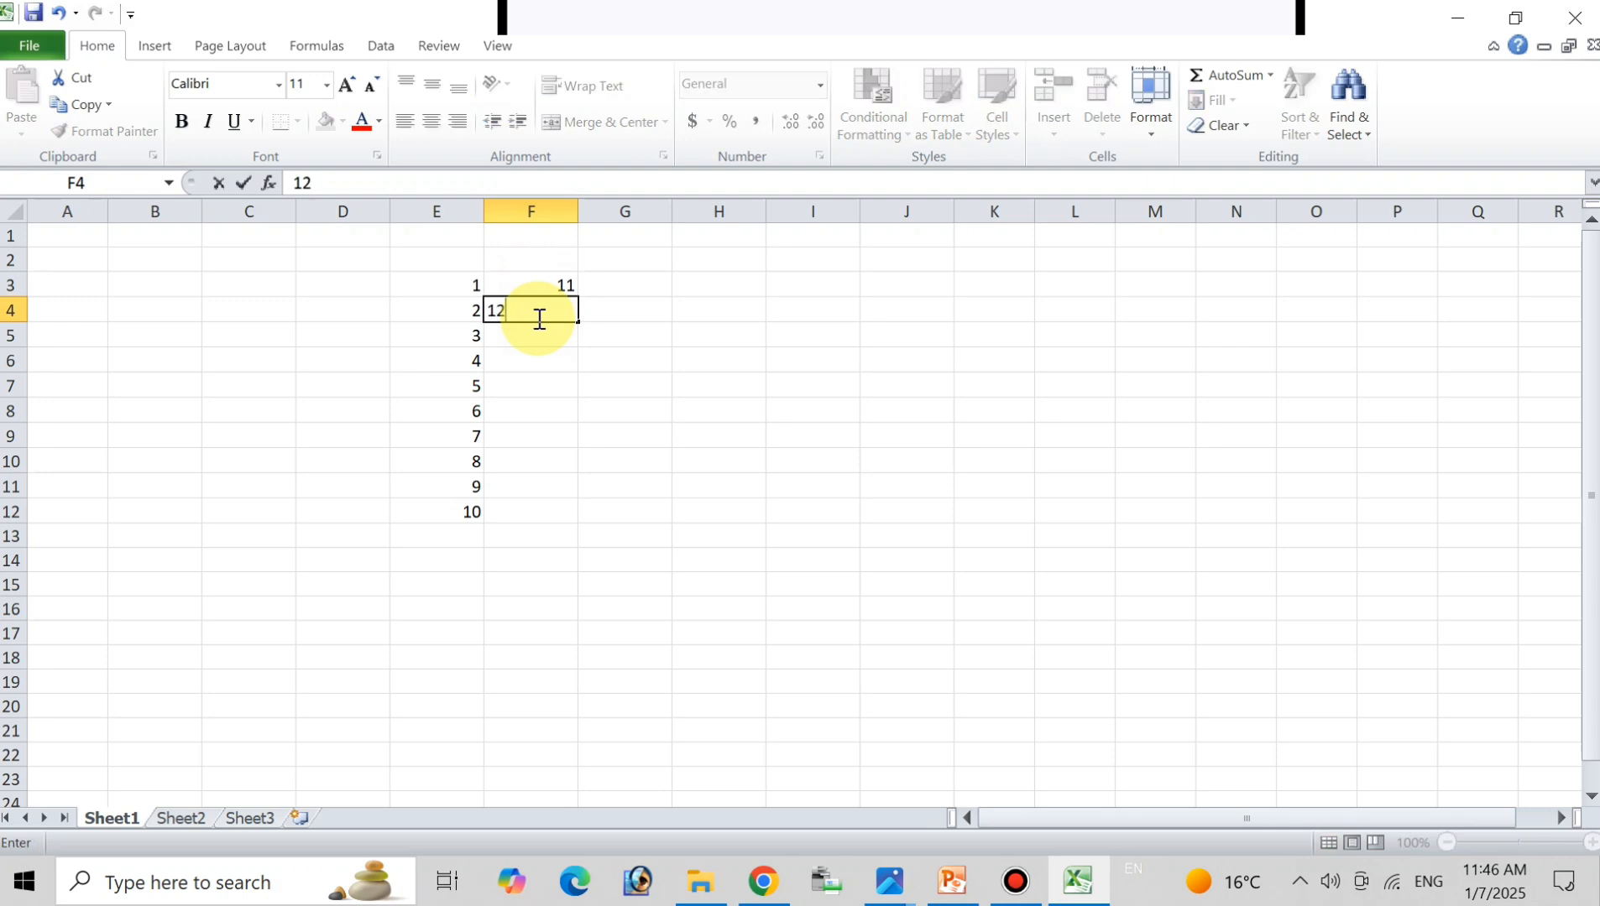
left_click(564, 352)
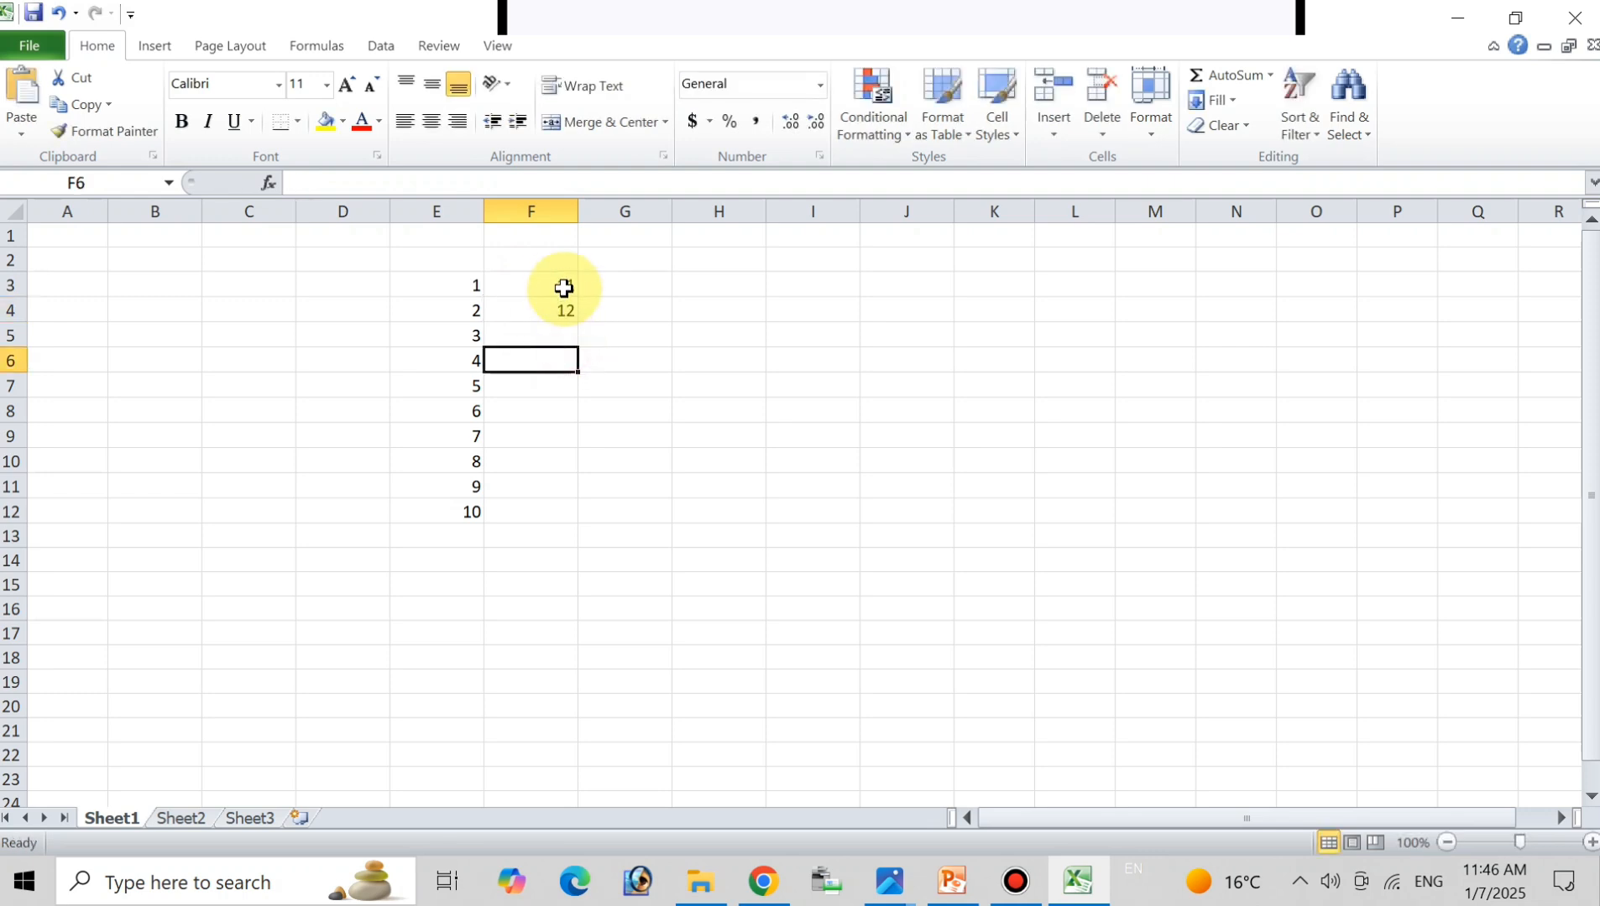
left_click_drag(564, 288, 562, 522)
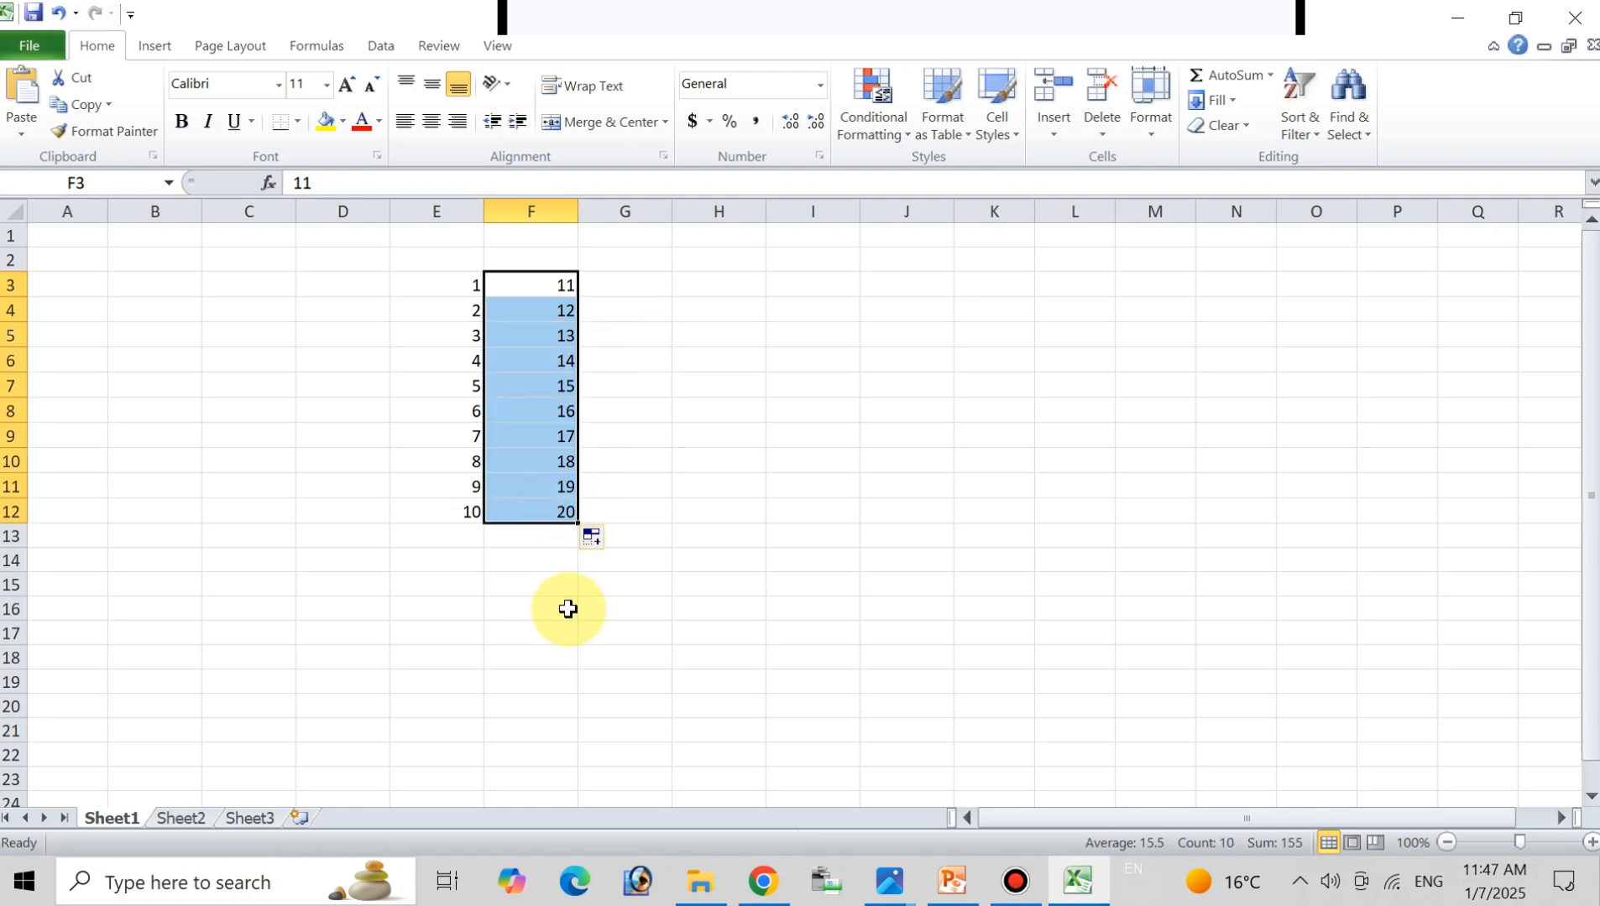
left_click(572, 558)
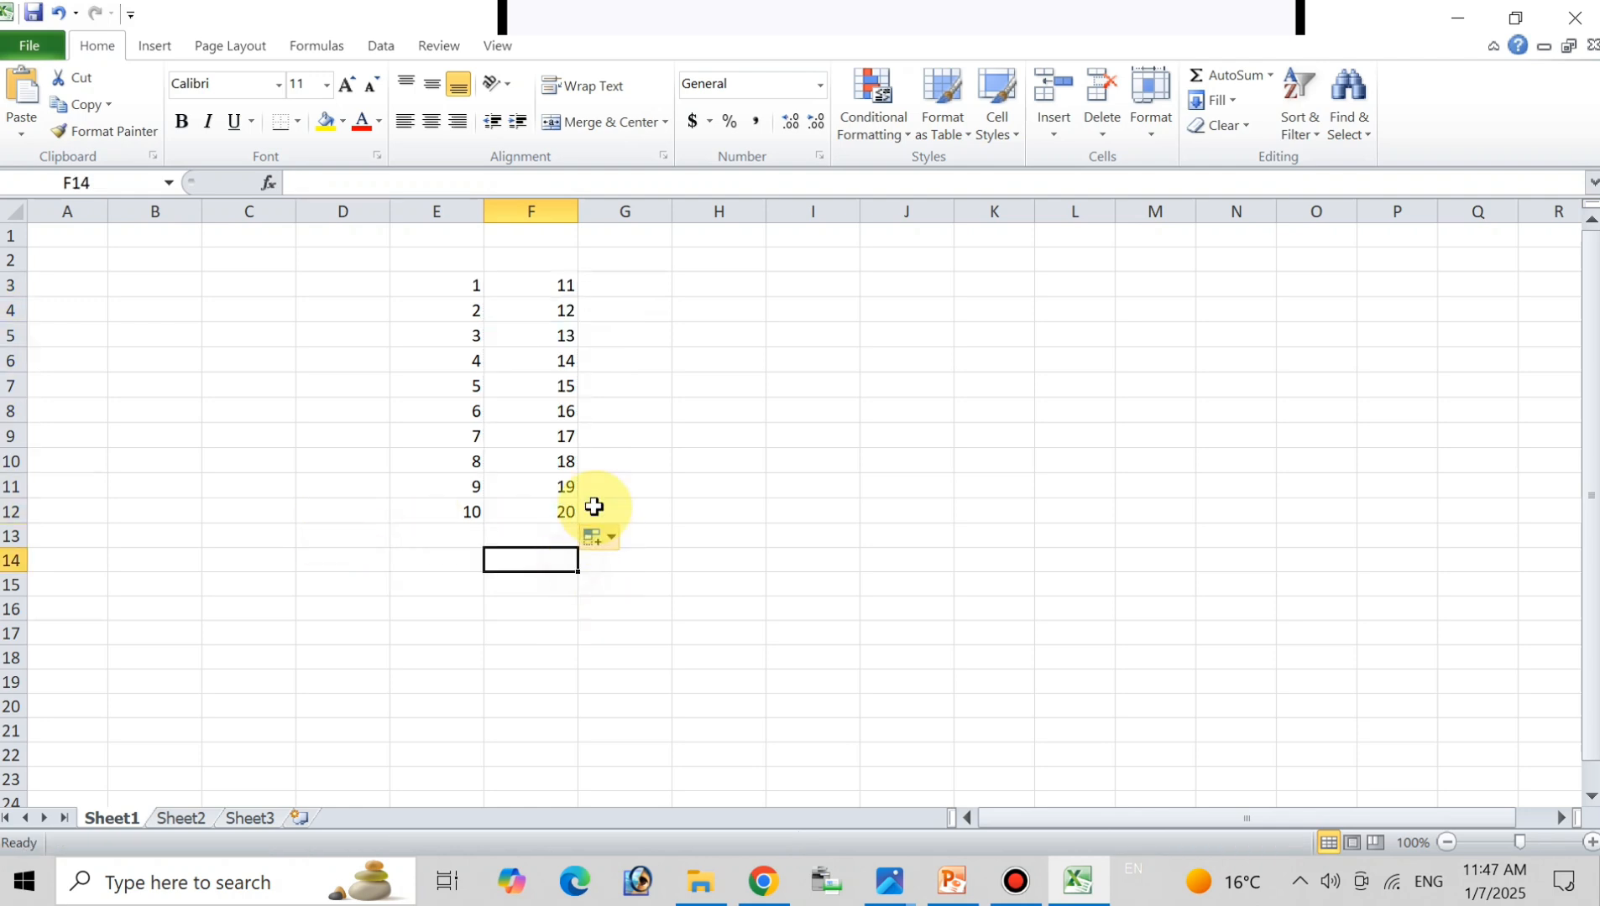
Fill the two number columns E3:F12 across through column N, extending the series to 100 in N12.
left_click_drag(475, 286, 1304, 558)
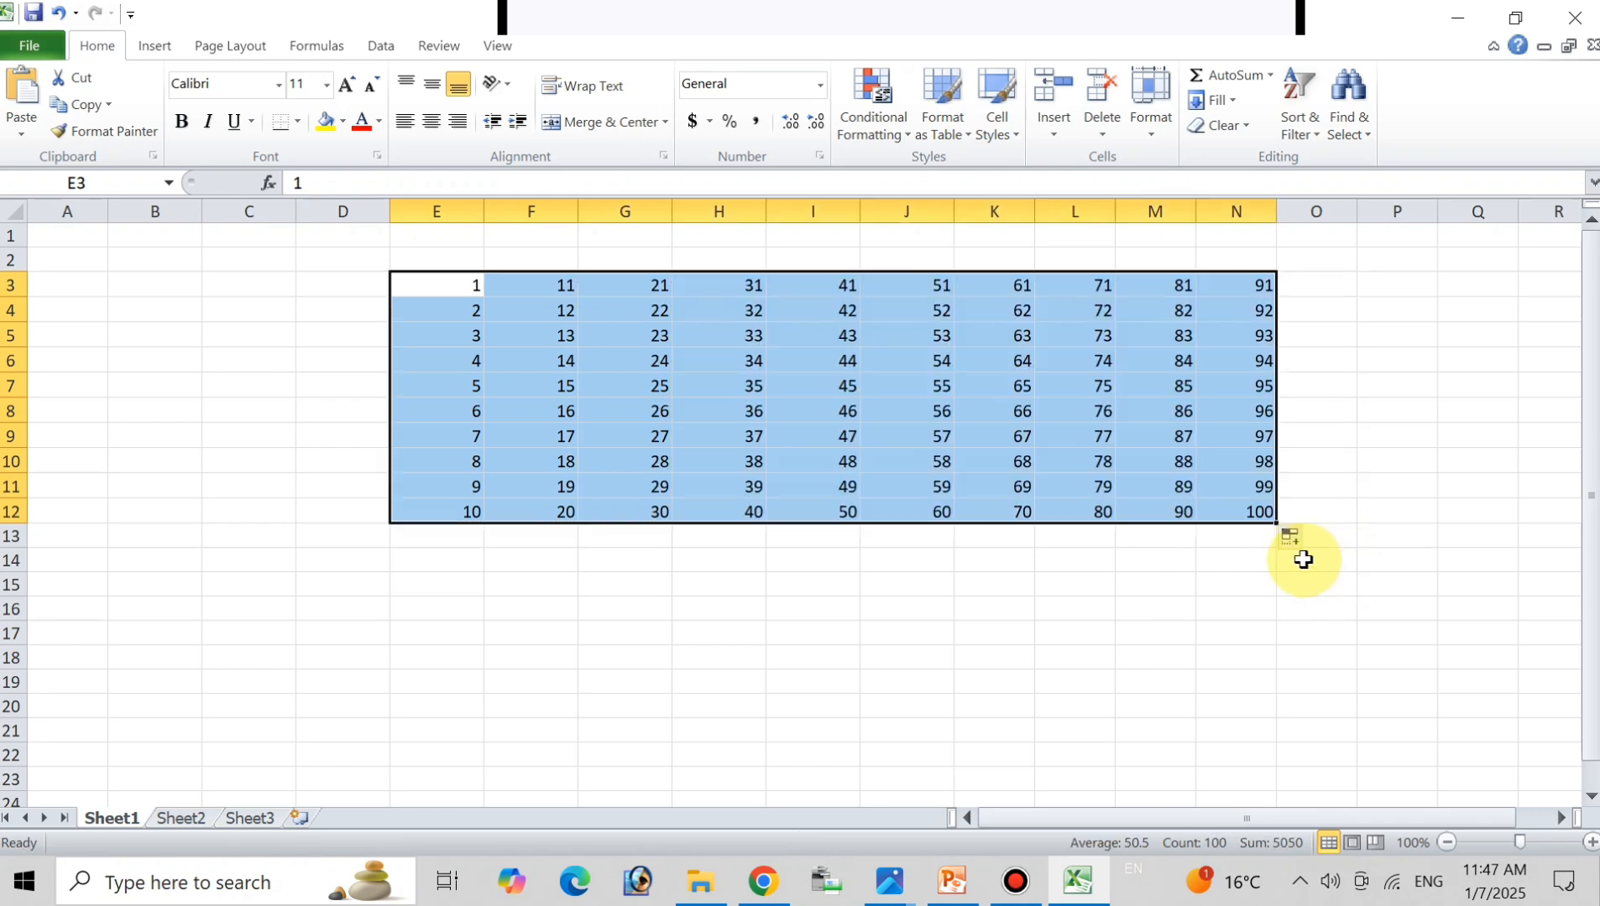
left_click(1147, 604)
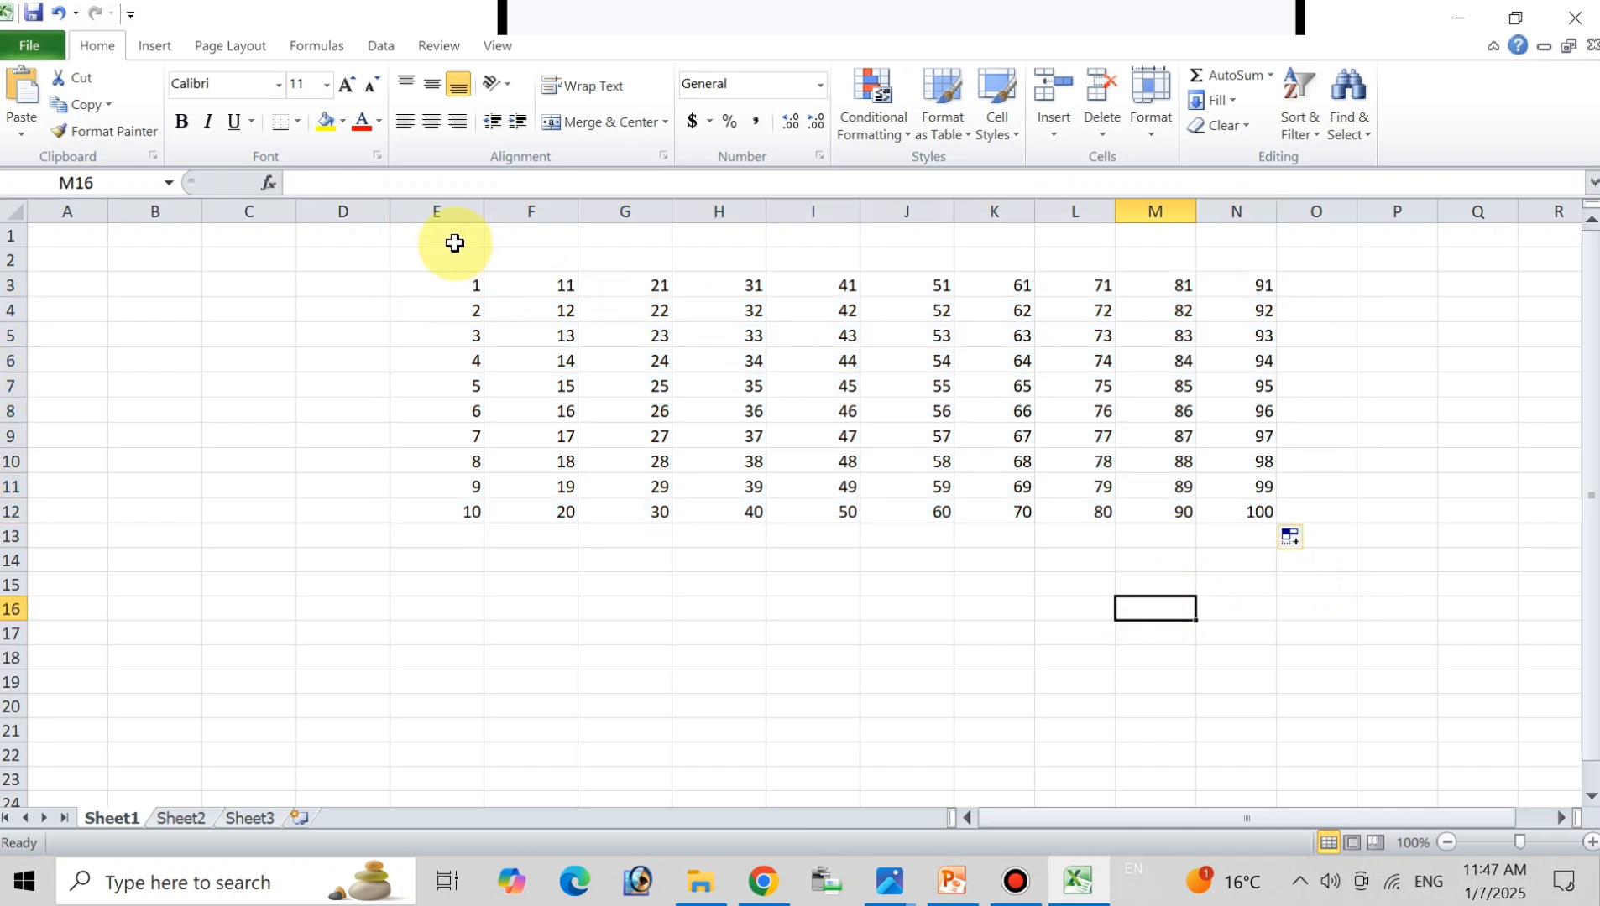
Delete the whole 1 to 100 number grid by clearing the range E2:N12.
left_click_drag(454, 259, 1275, 508)
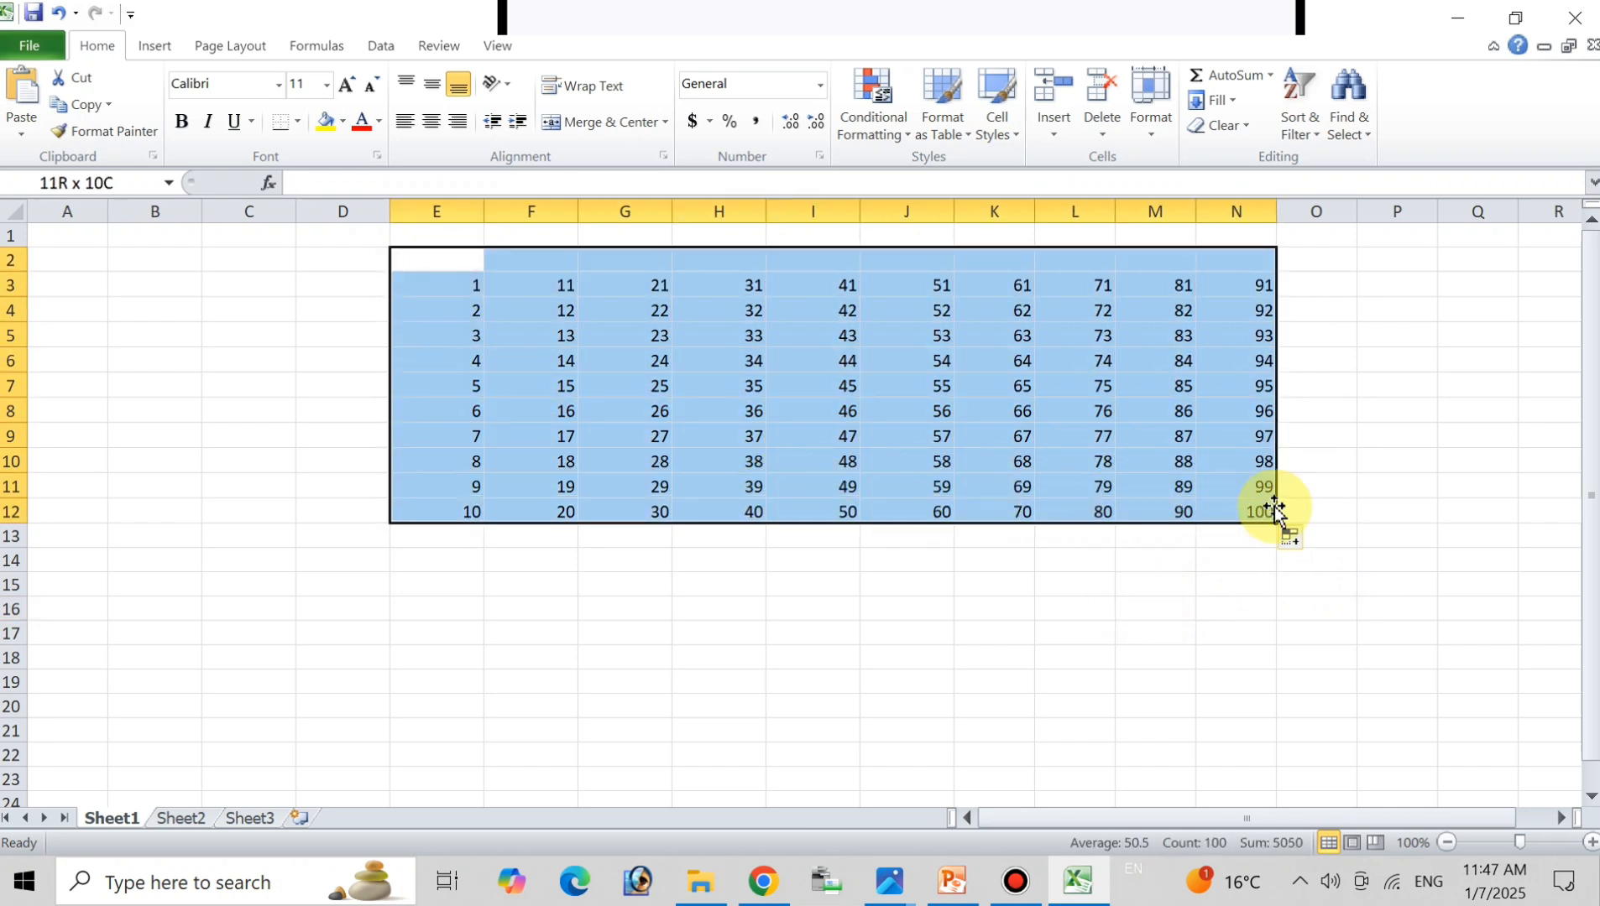
key("Delete")
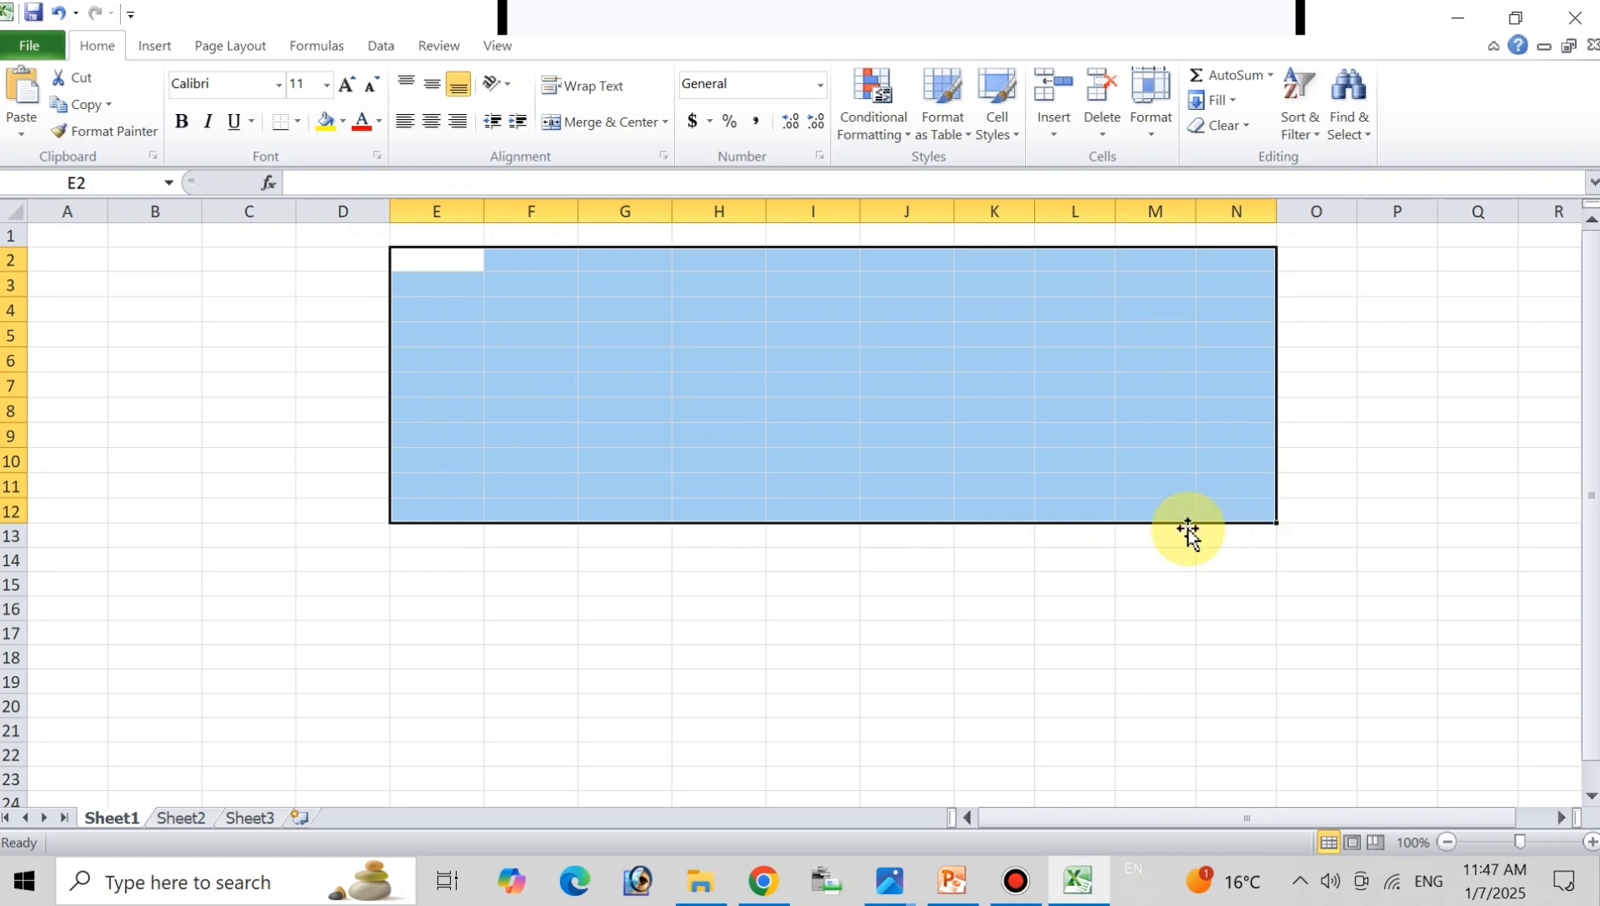
left_click(876, 580)
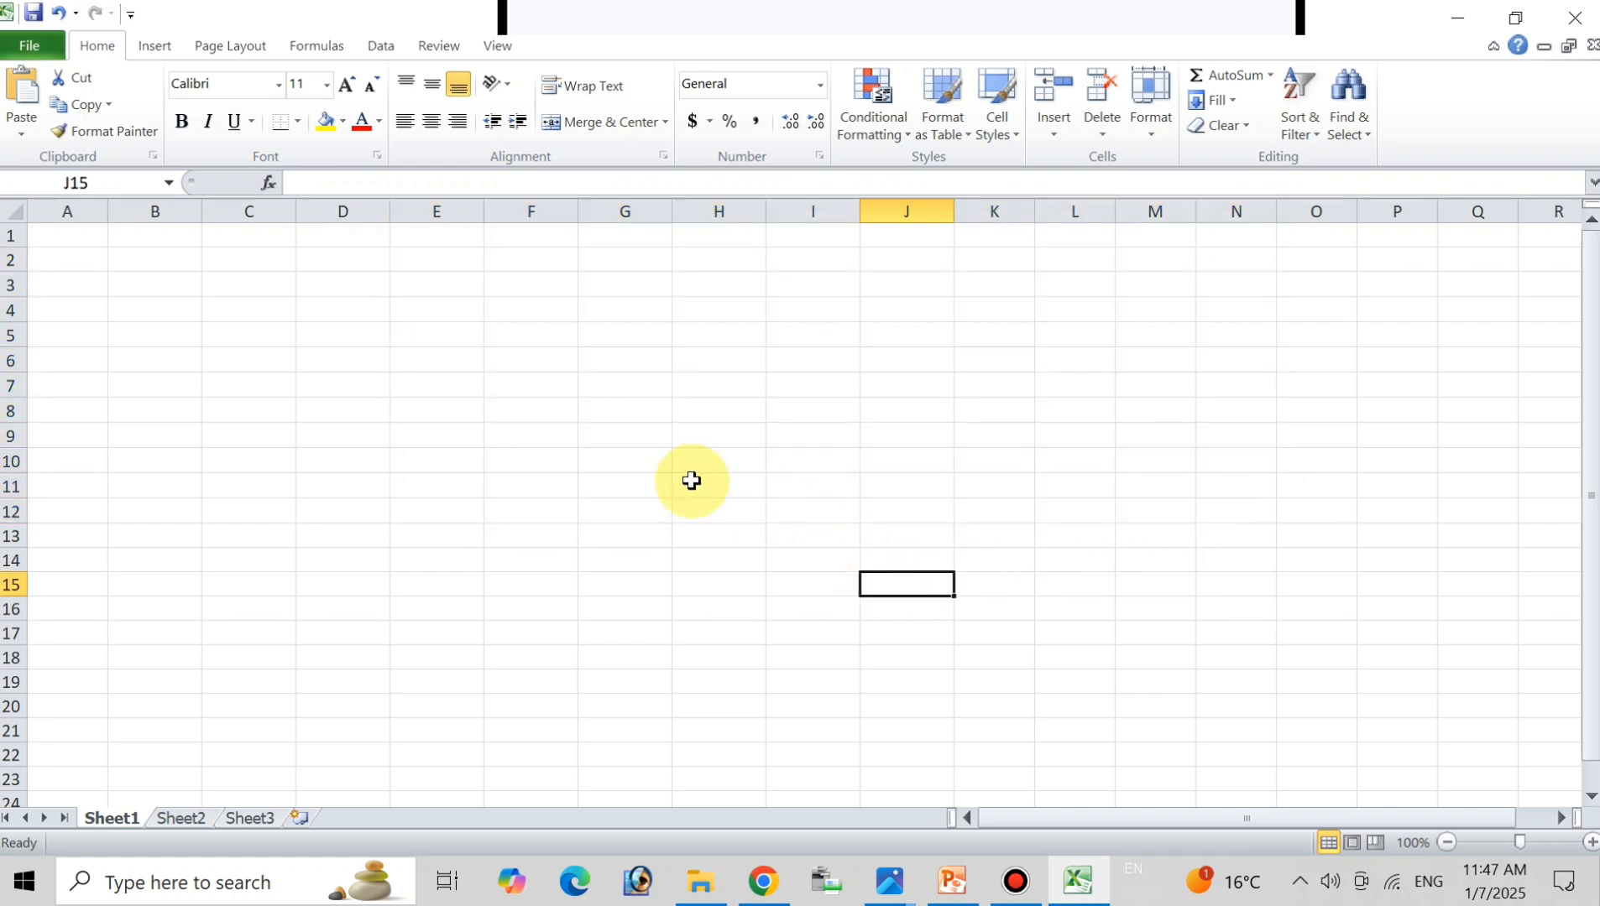